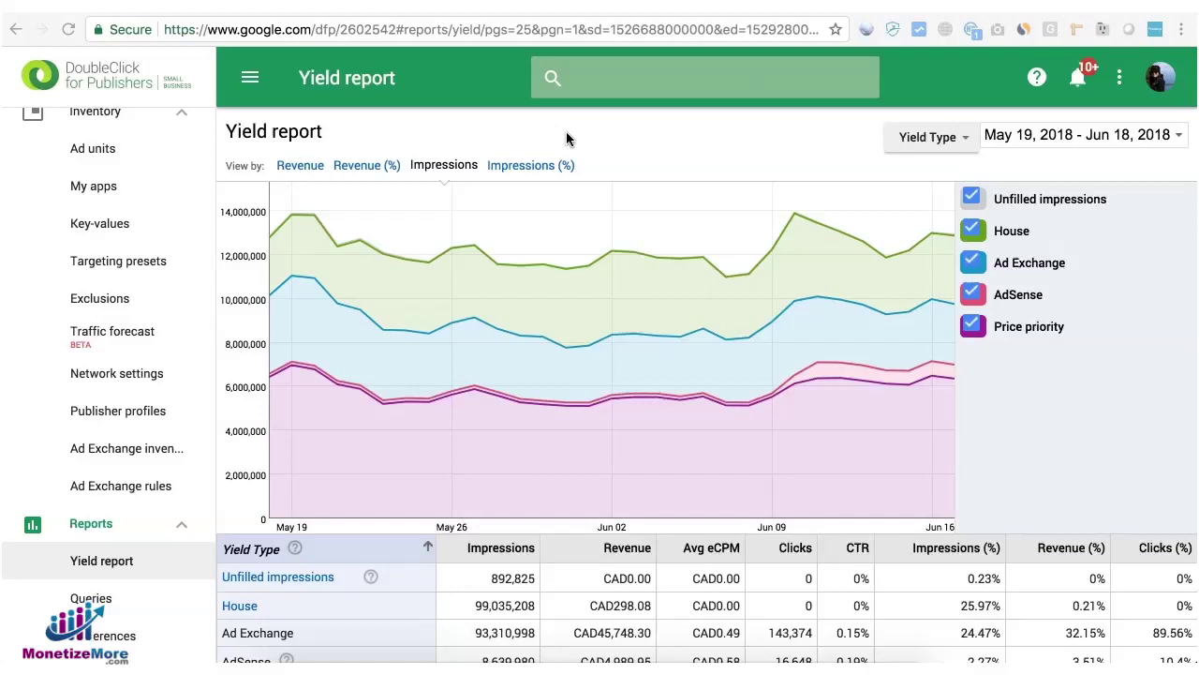
- Check the Yield report's date range without changing it and scroll down the table
click(647, 155)
click(420, 118)
click(1061, 137)
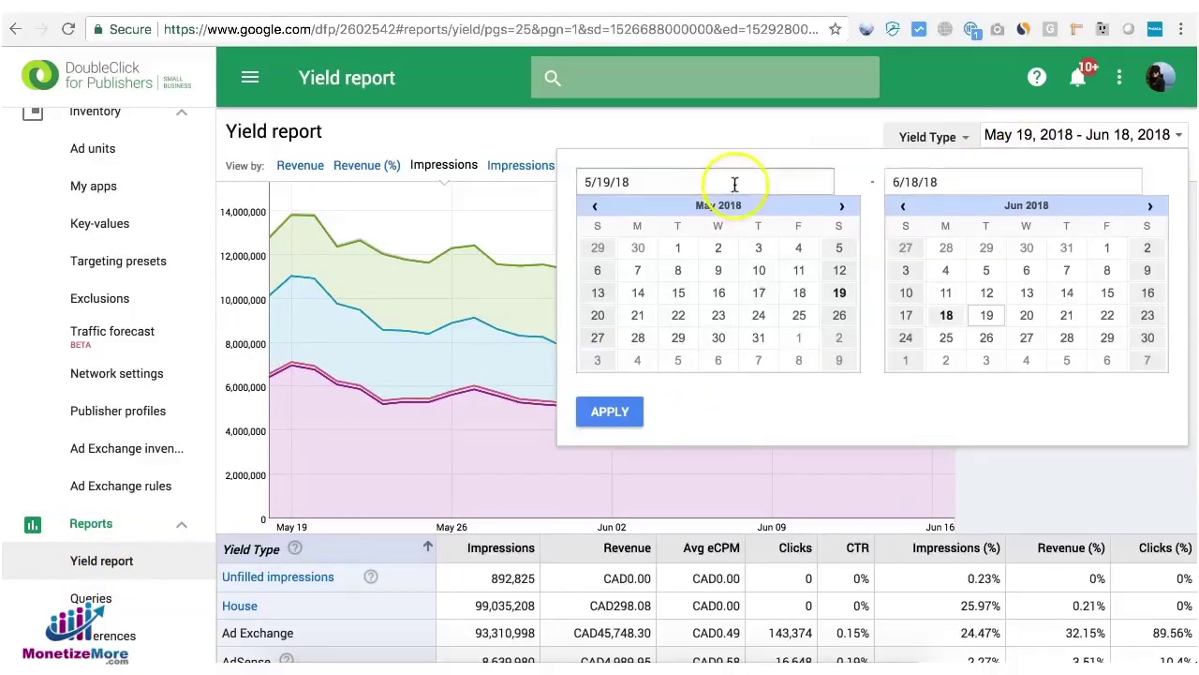
click(749, 129)
scroll(550, 492, down, 4)
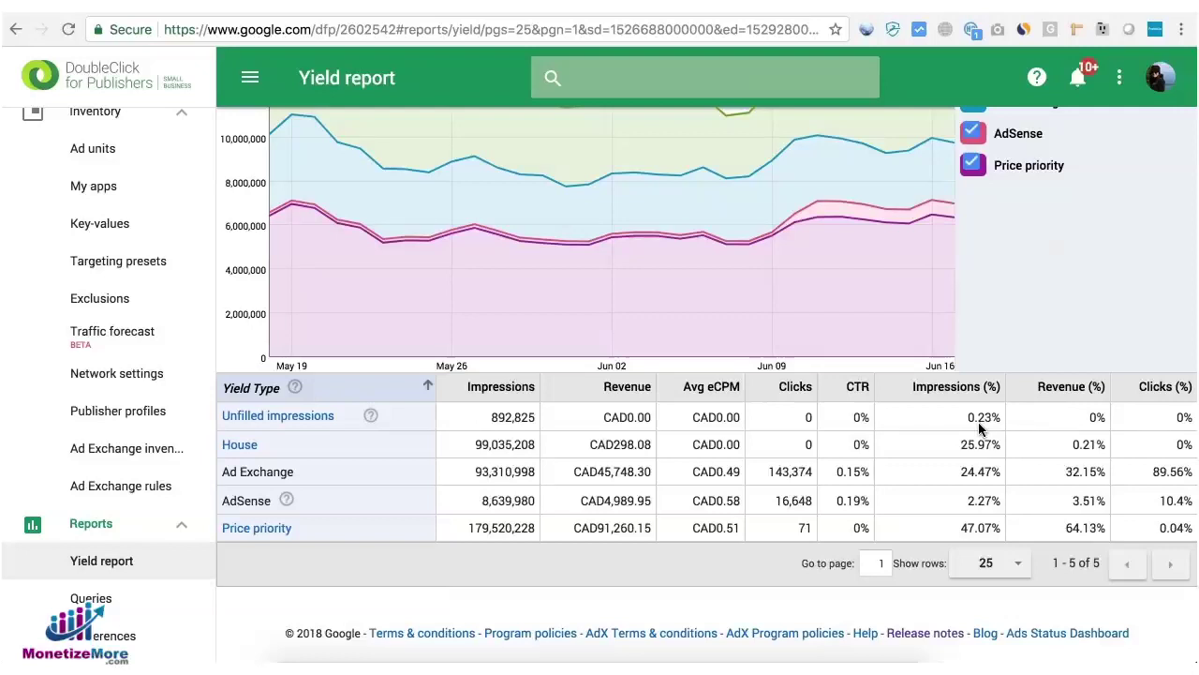
- Open the Unfilled impressions breakdown by ad unit, then go to Reports > Queries
click(296, 419)
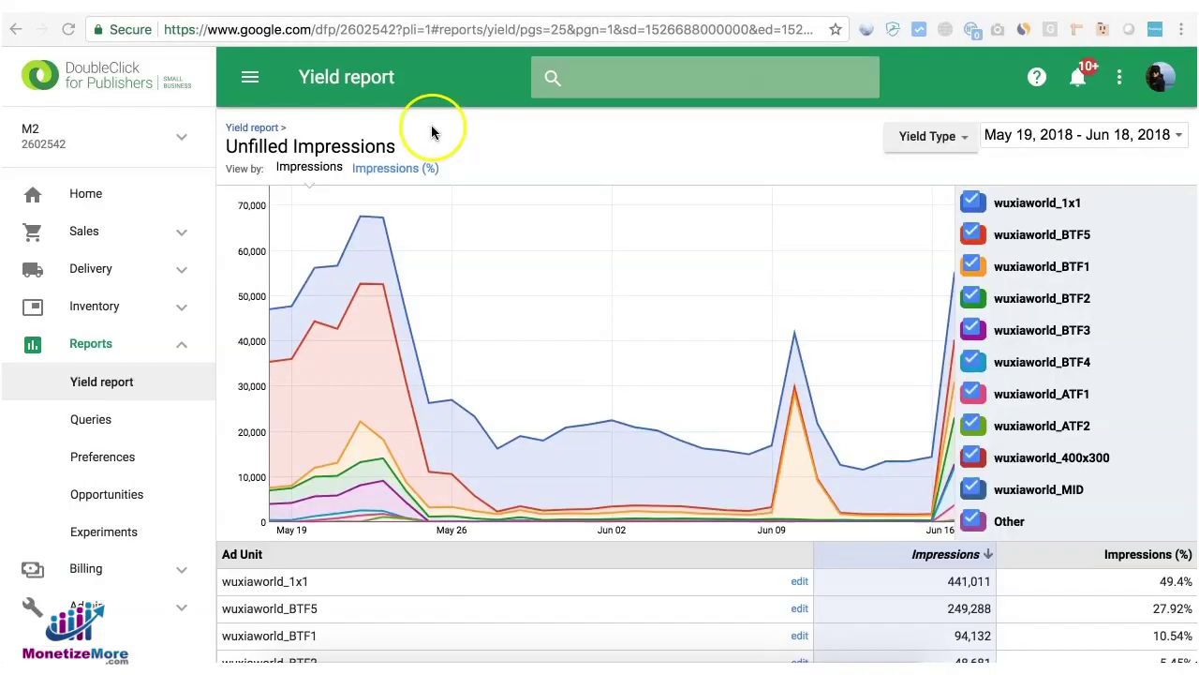
scroll(430, 131, down, 3)
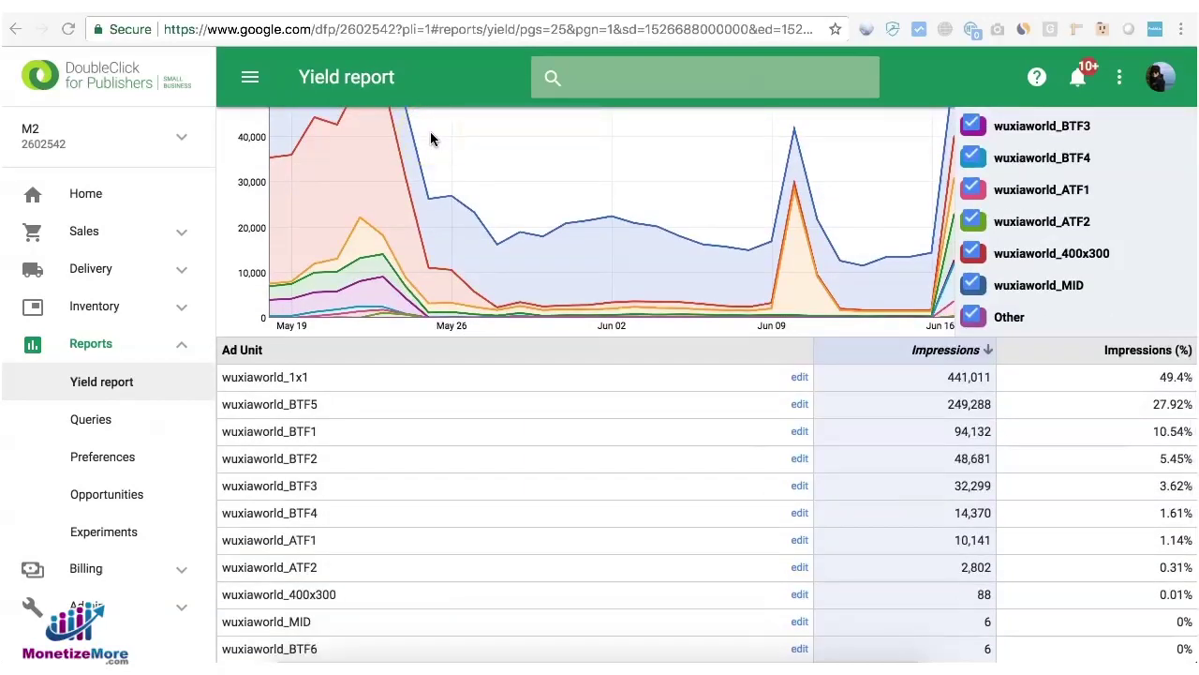
click(372, 410)
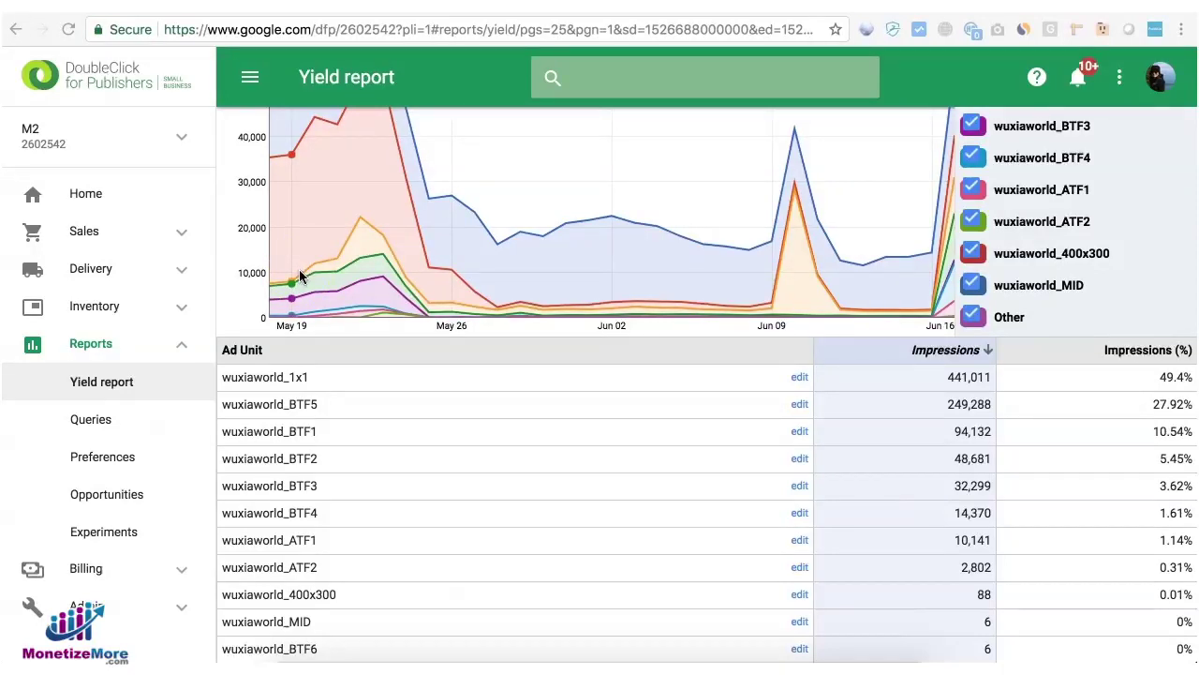
click(334, 346)
- Start a new query and set its date range to Last 7 days
click(90, 419)
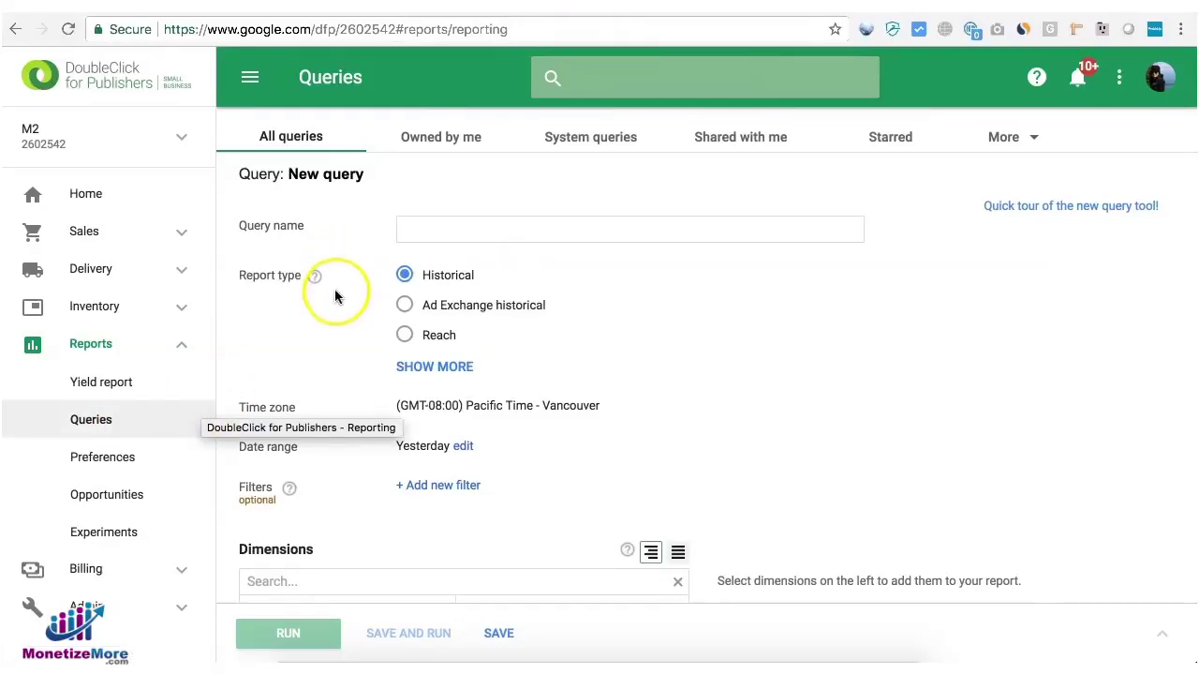
click(656, 471)
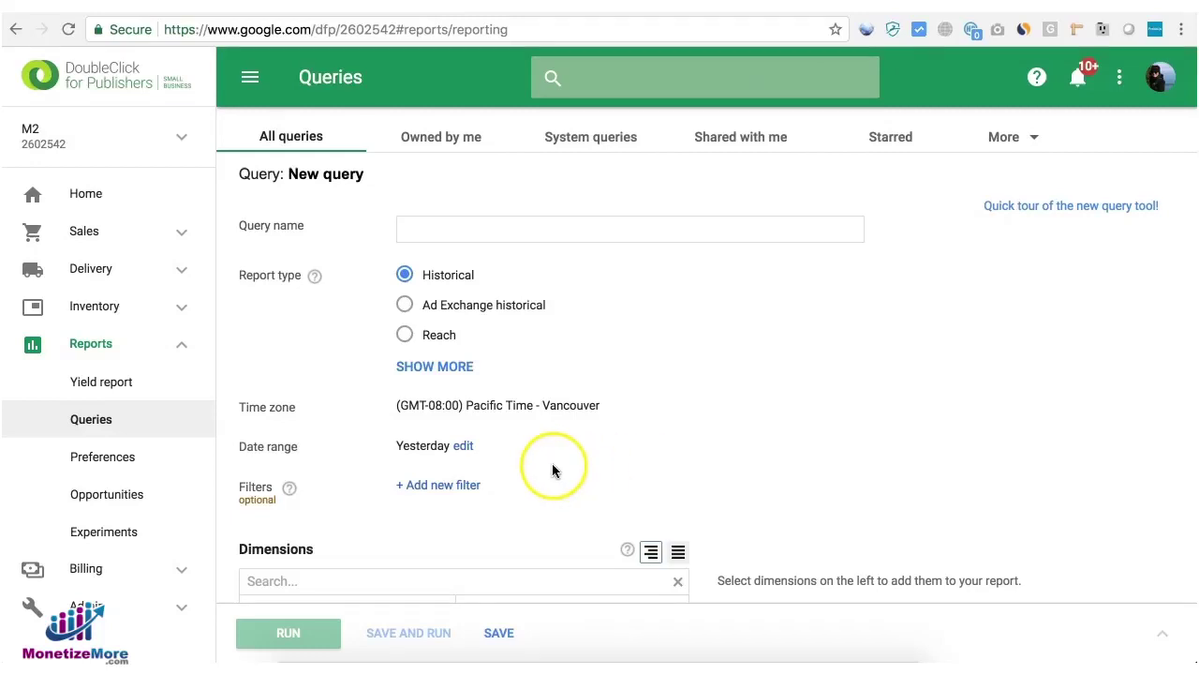
click(473, 453)
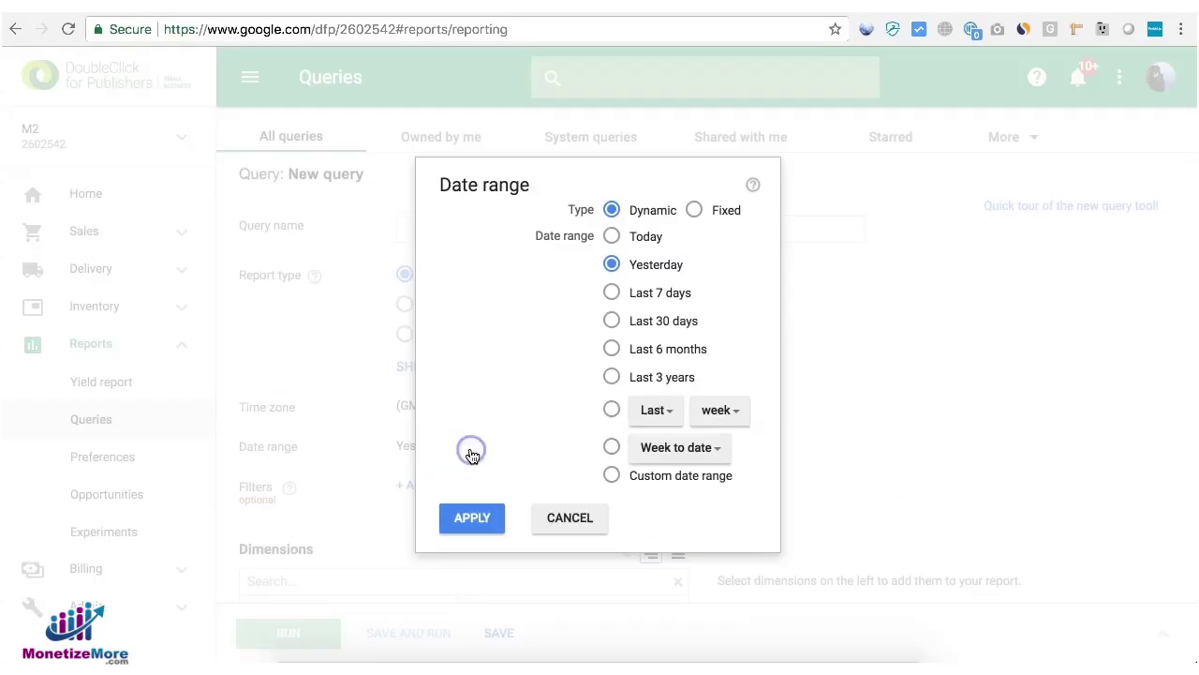
click(697, 210)
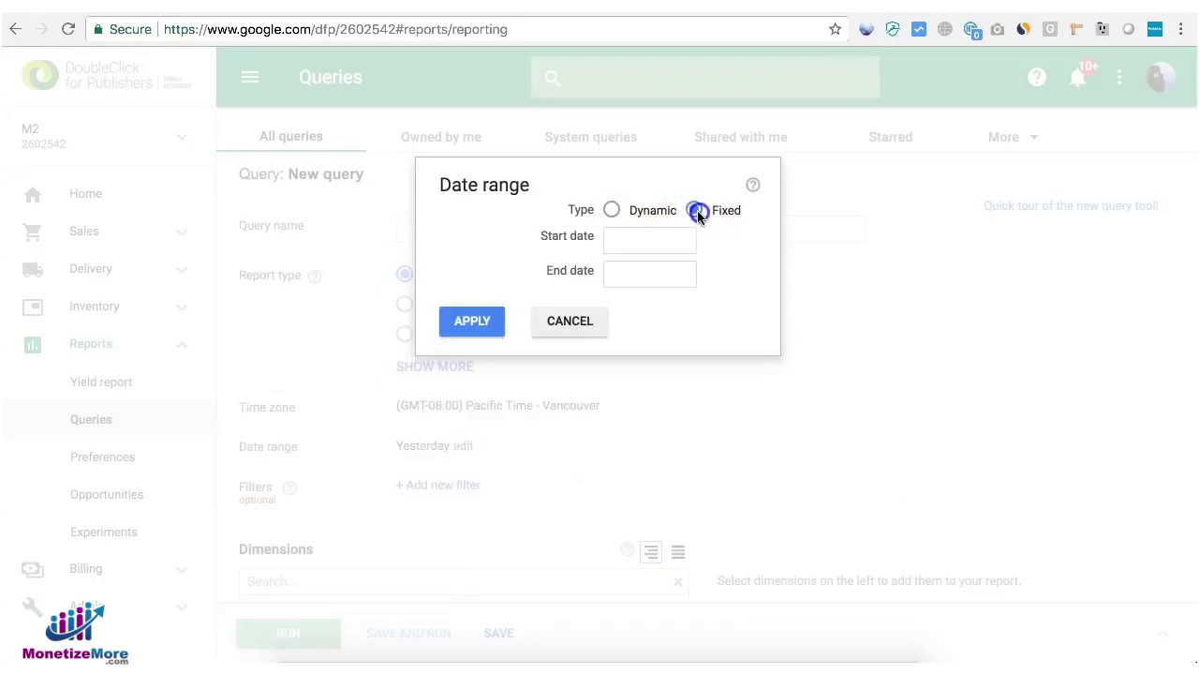
click(612, 211)
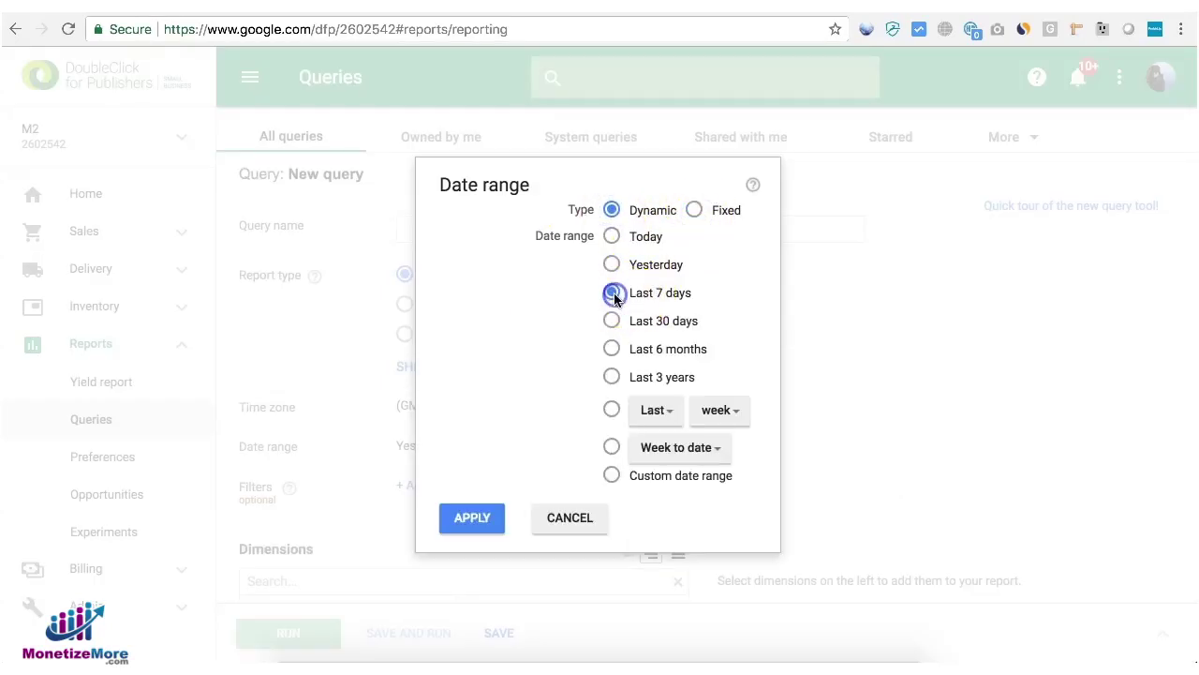
click(463, 524)
scroll(463, 525, down, 2)
click(623, 451)
scroll(623, 451, down, 2)
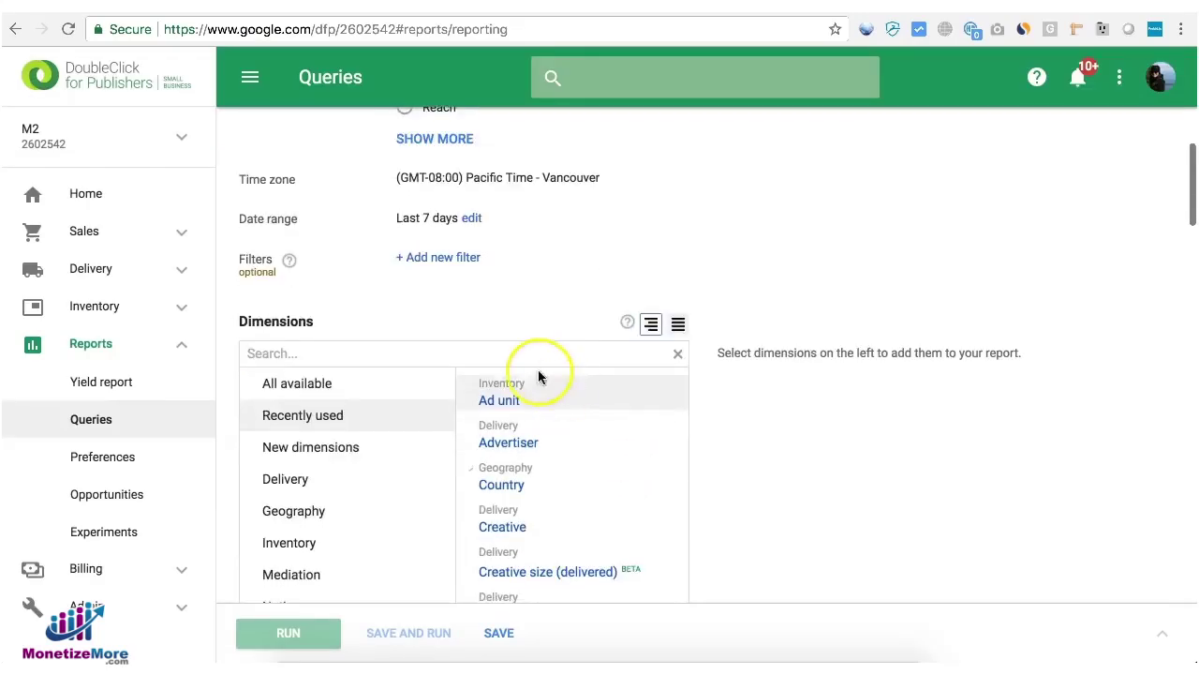
- Add Country and Ad unit dimensions and the Unfilled impressions metric
click(536, 352)
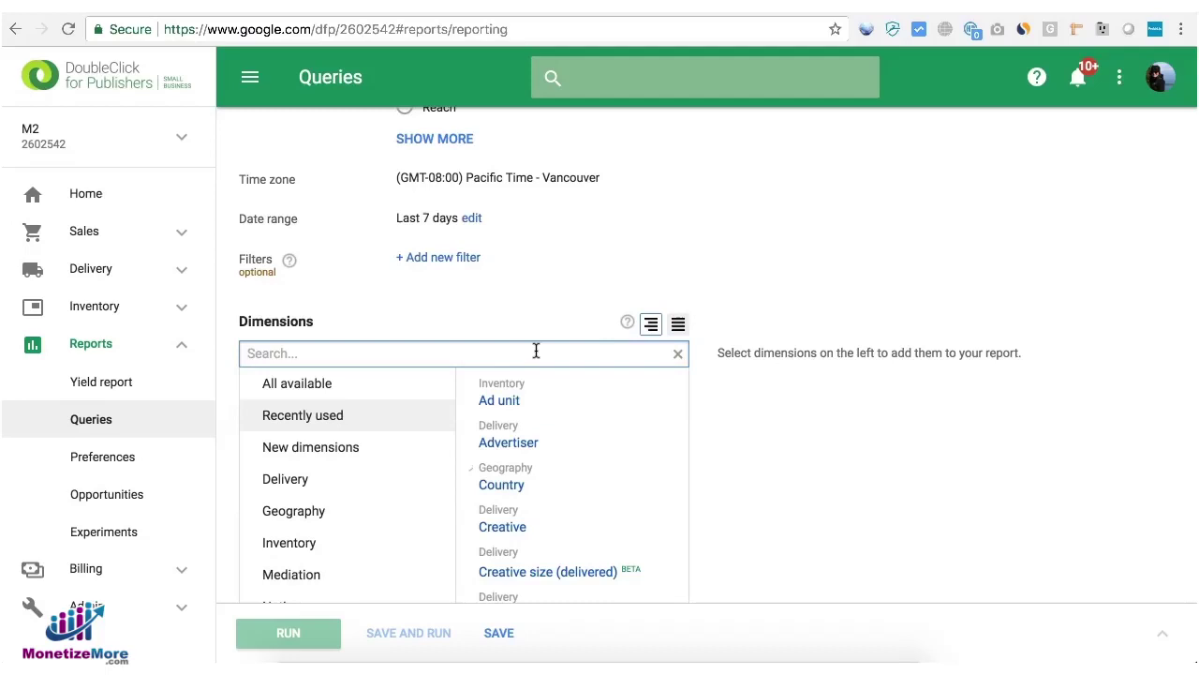
text(coun)
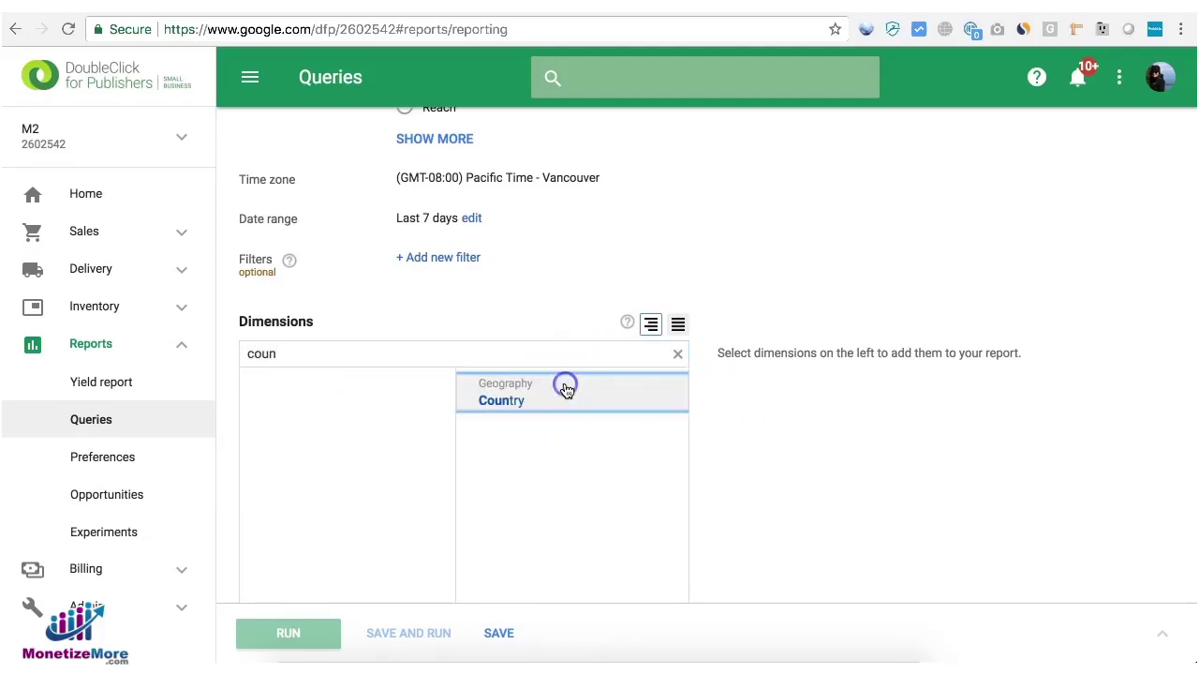
click(562, 385)
drag(297, 361, 212, 354)
text(ad uni)
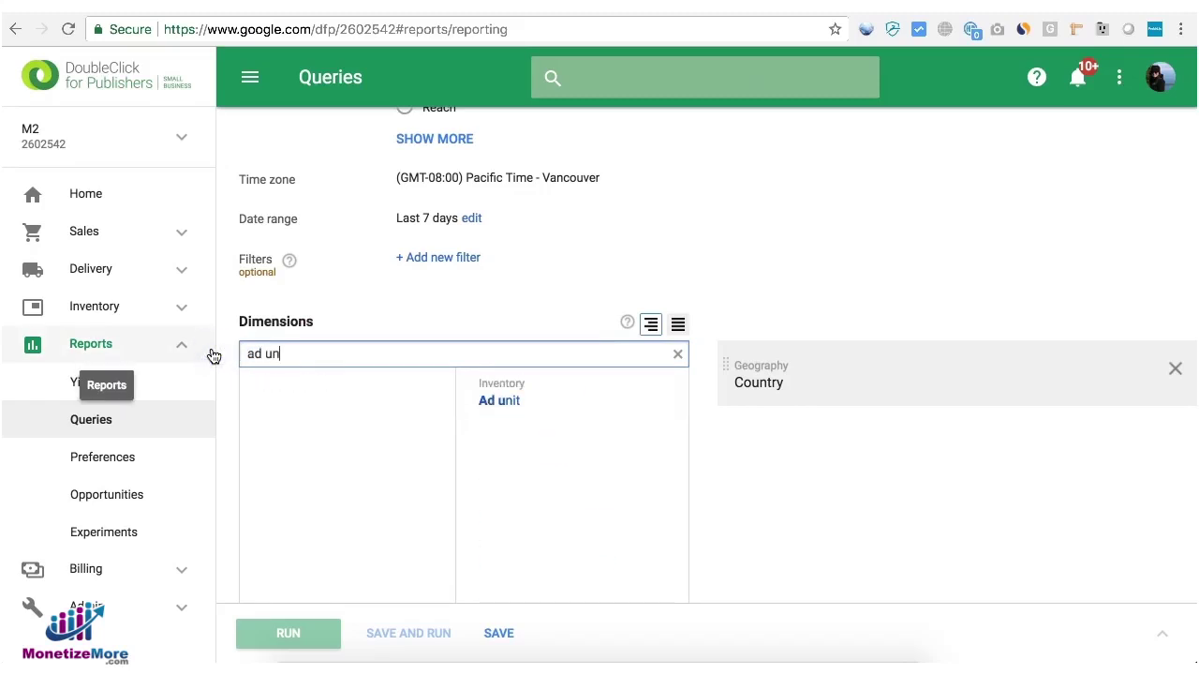
click(599, 398)
scroll(815, 281, down, 5)
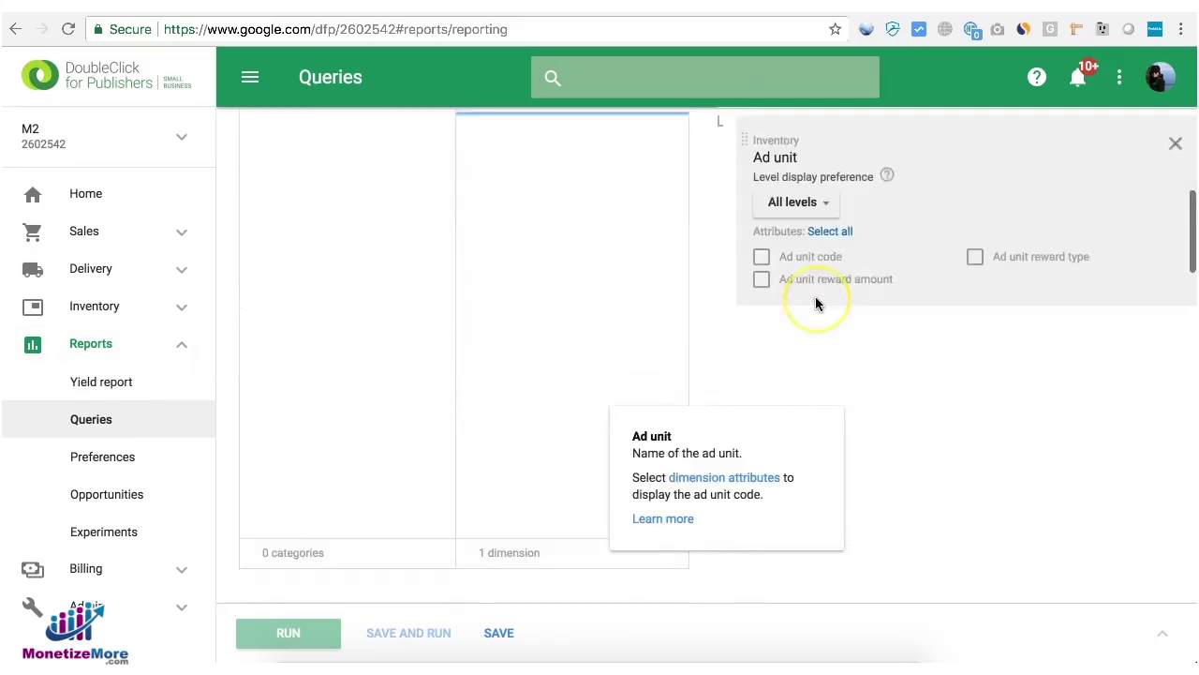
click(257, 402)
- Run the query, scroll through the unfilled impressions by country and ad unit, and check the EXPORT options
mouse_move(319, 398)
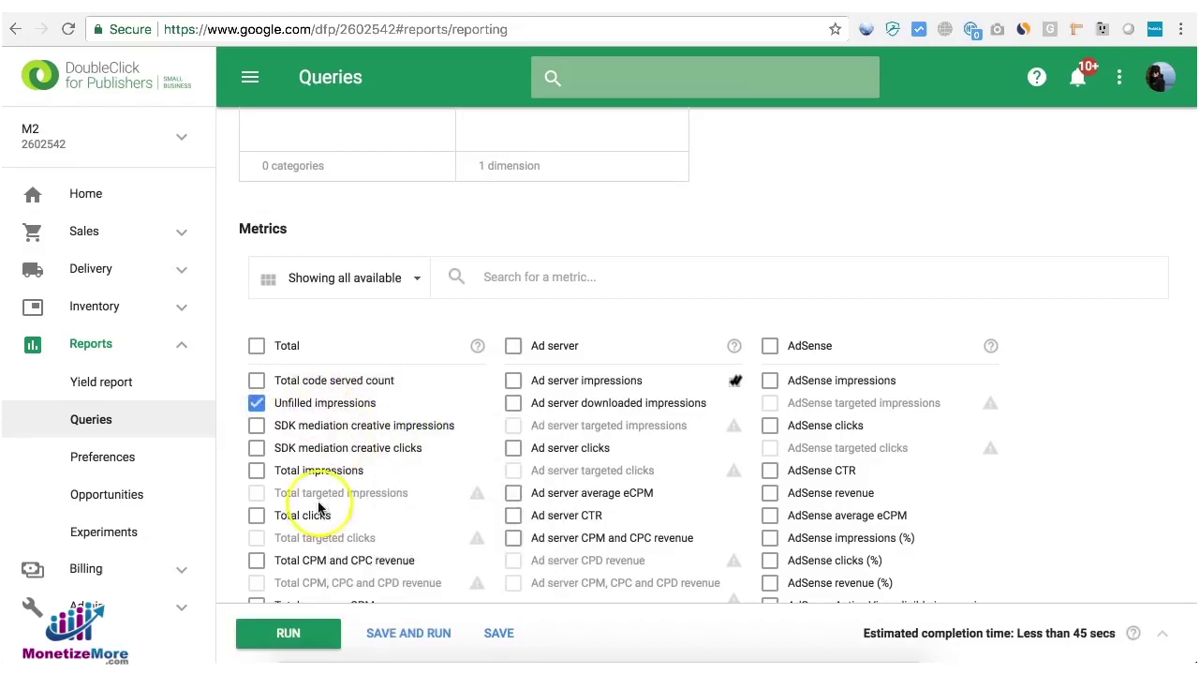
click(303, 637)
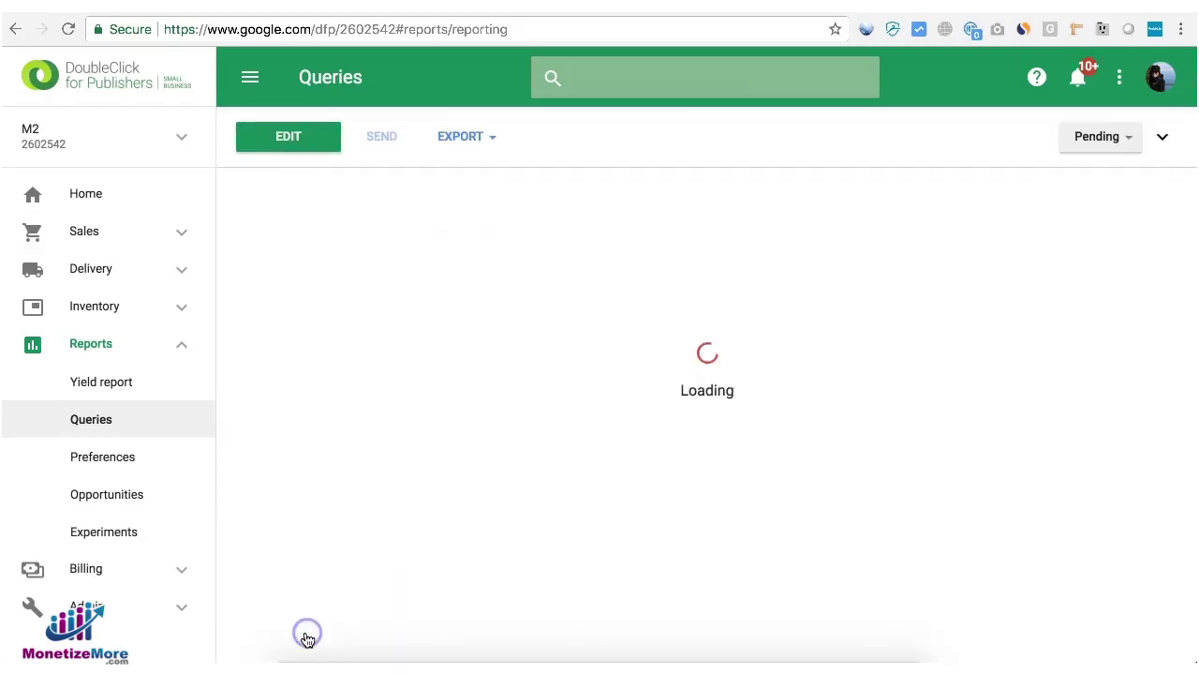
scroll(722, 389, down, 10)
scroll(721, 385, down, 10)
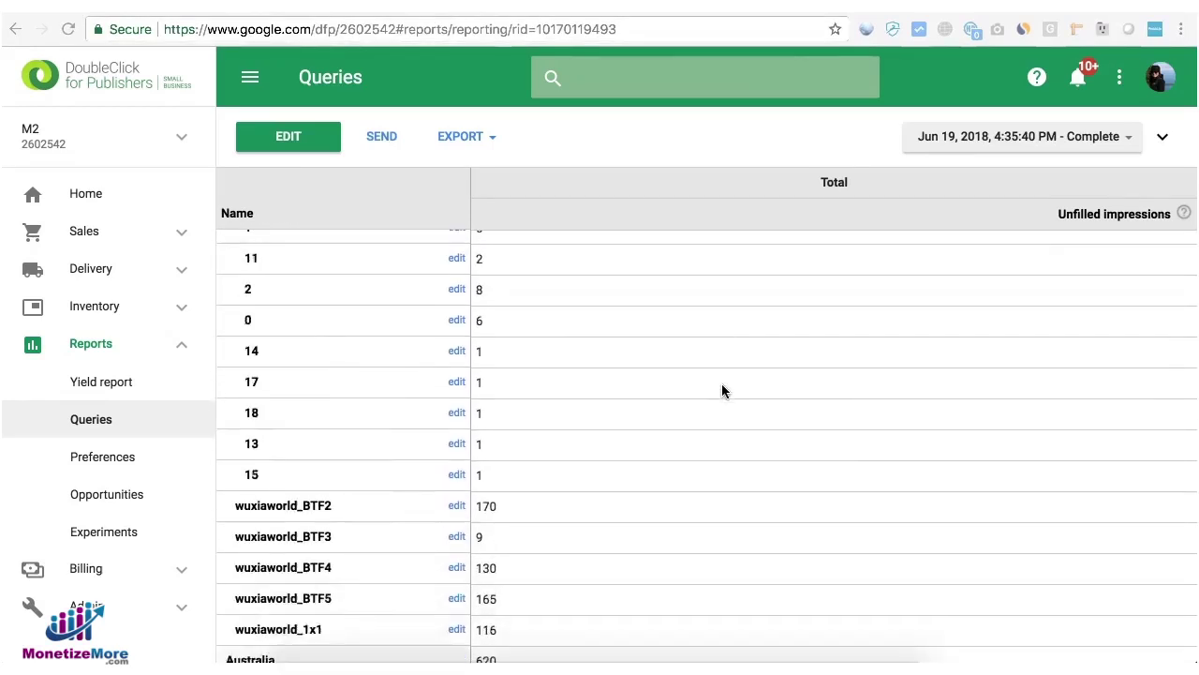
scroll(722, 390, down, 15)
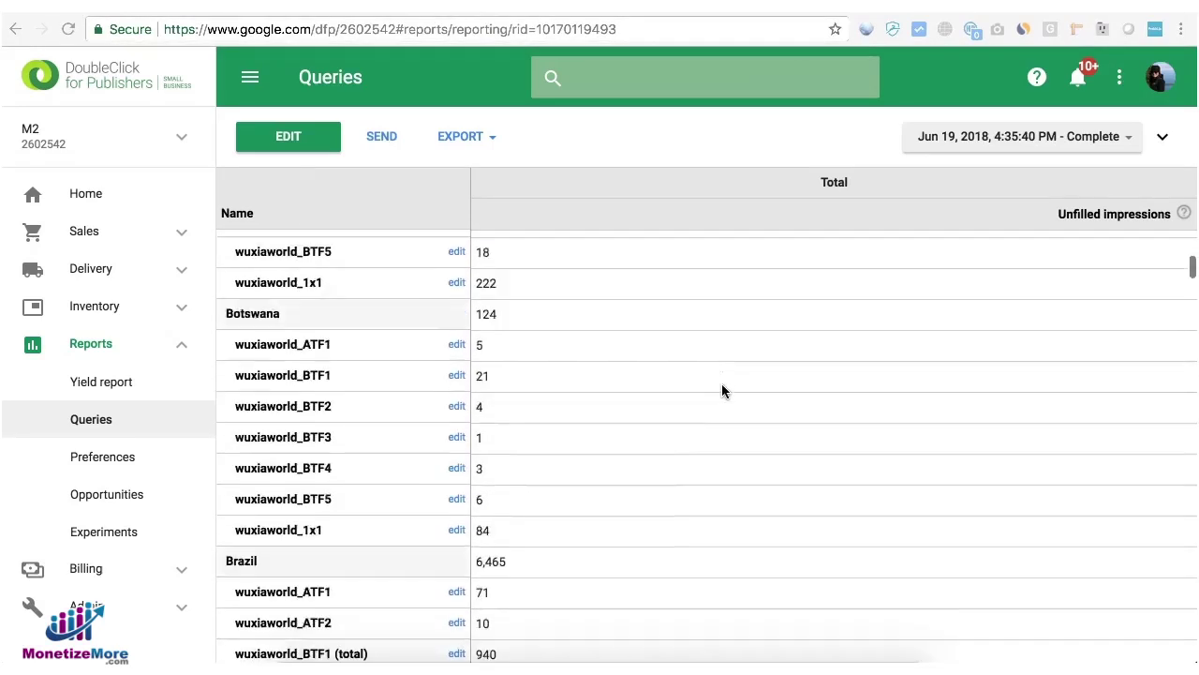
scroll(722, 385, down, 1)
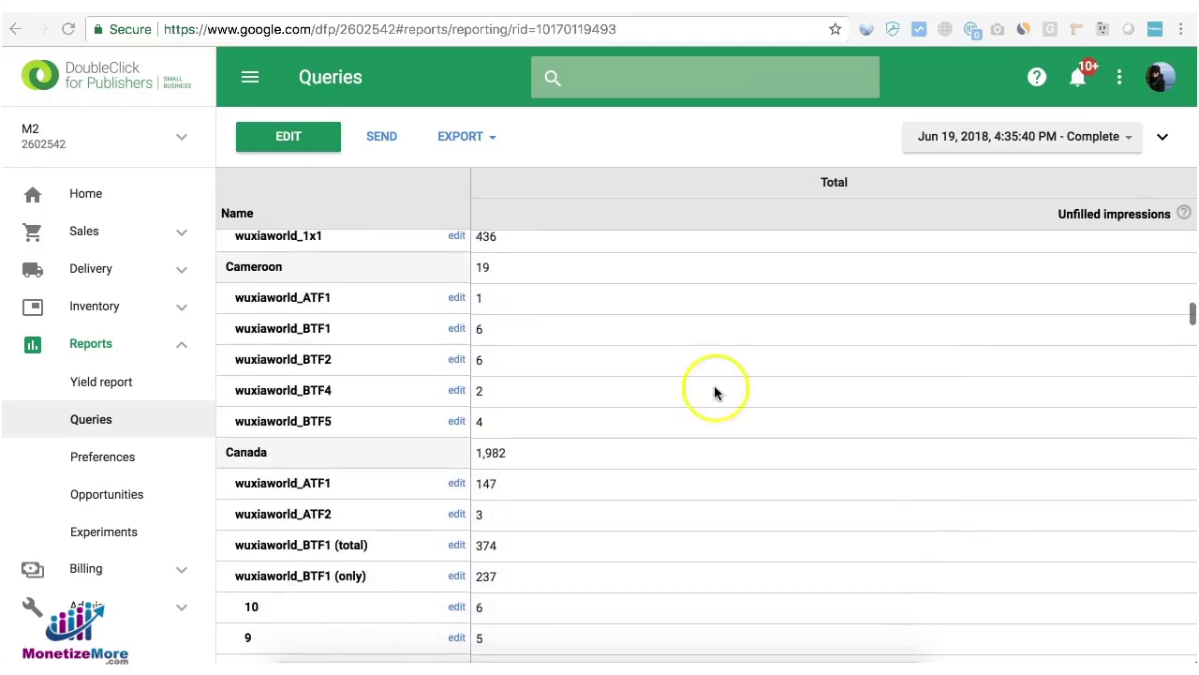
click(471, 141)
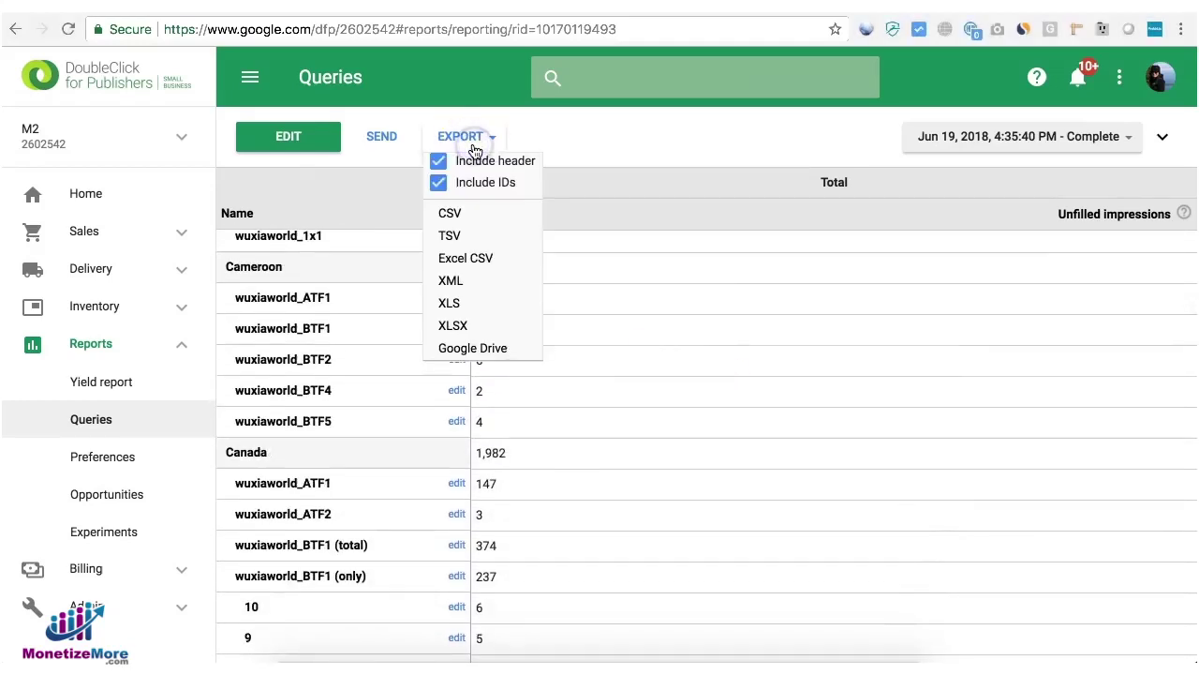
click(472, 215)
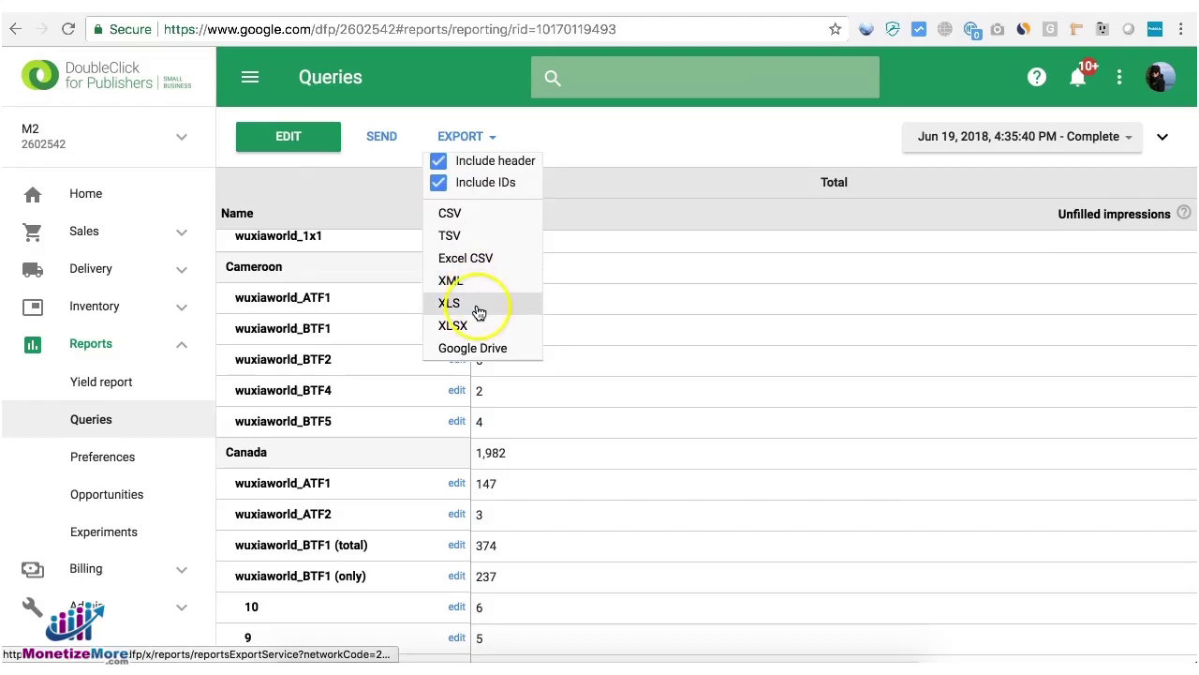
click(679, 338)
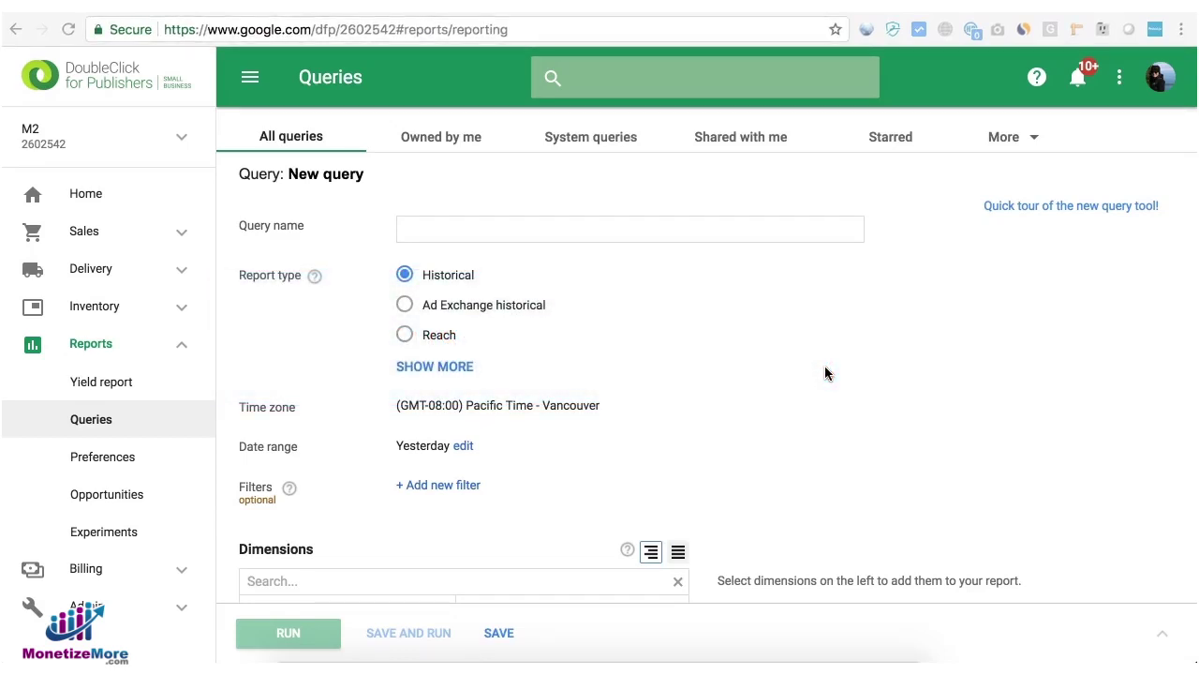
click(768, 369)
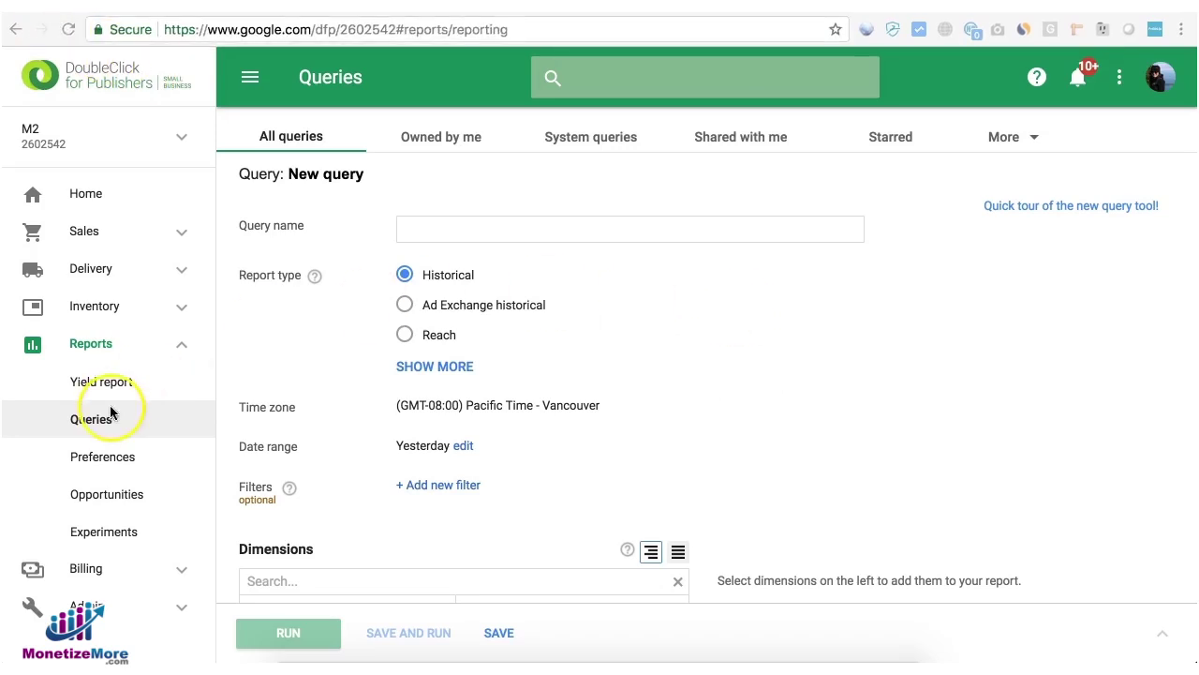
click(463, 446)
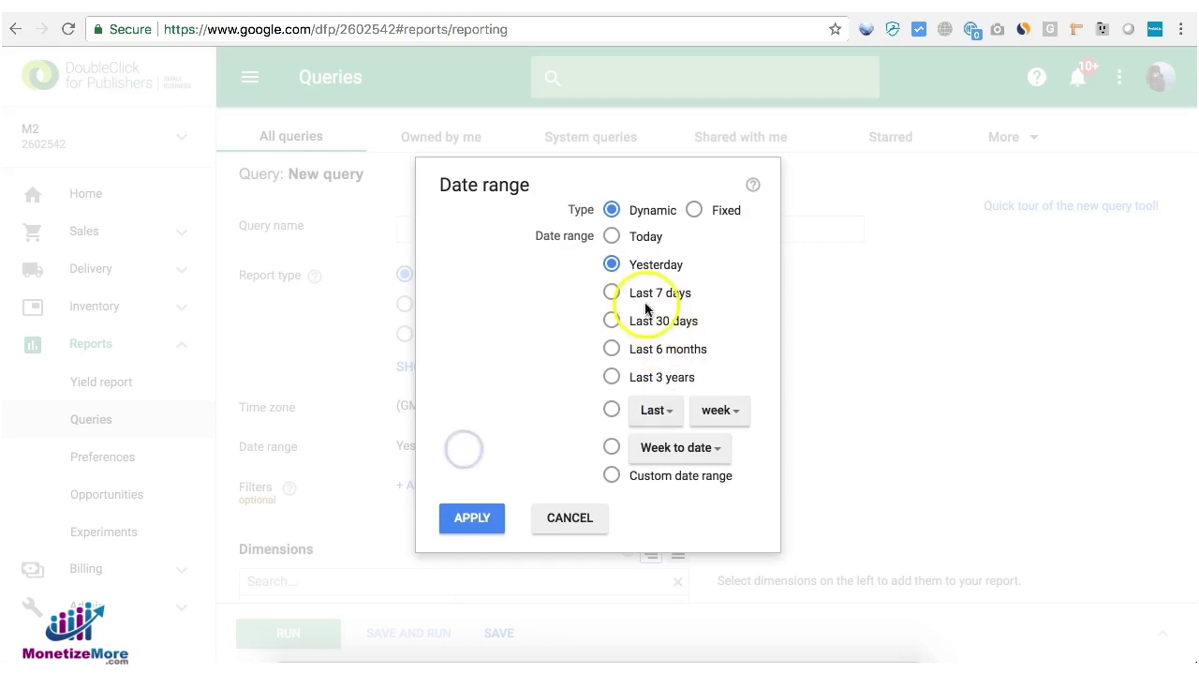
click(611, 293)
click(470, 525)
click(473, 446)
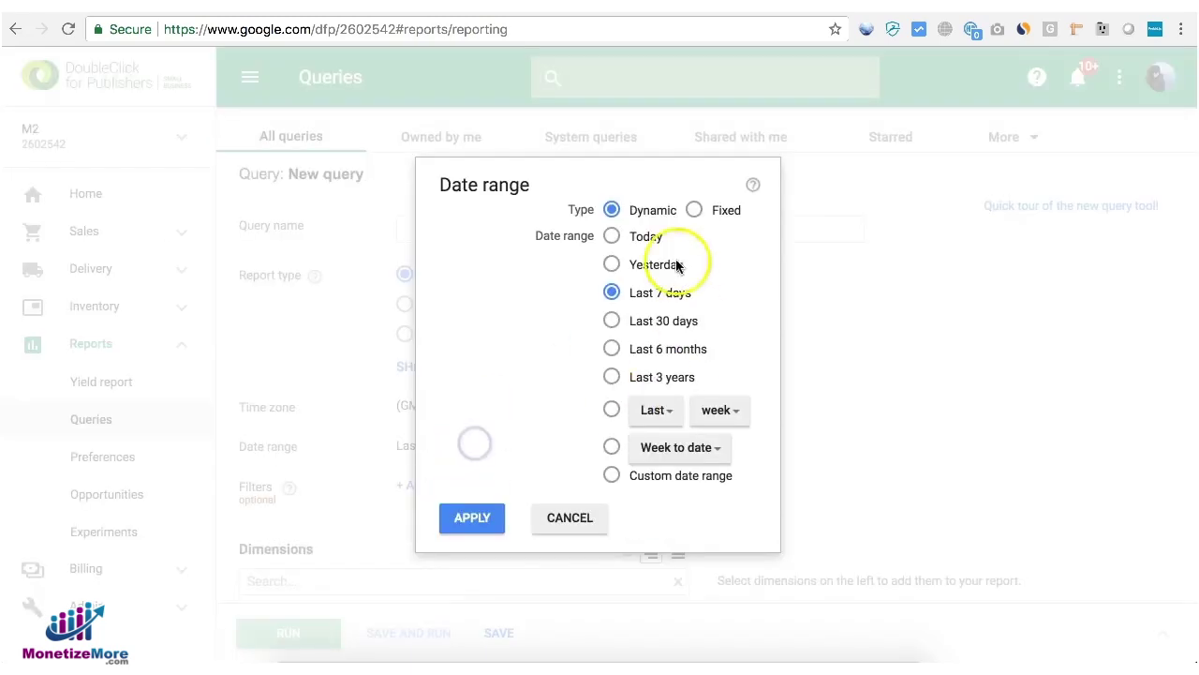
click(611, 264)
click(486, 524)
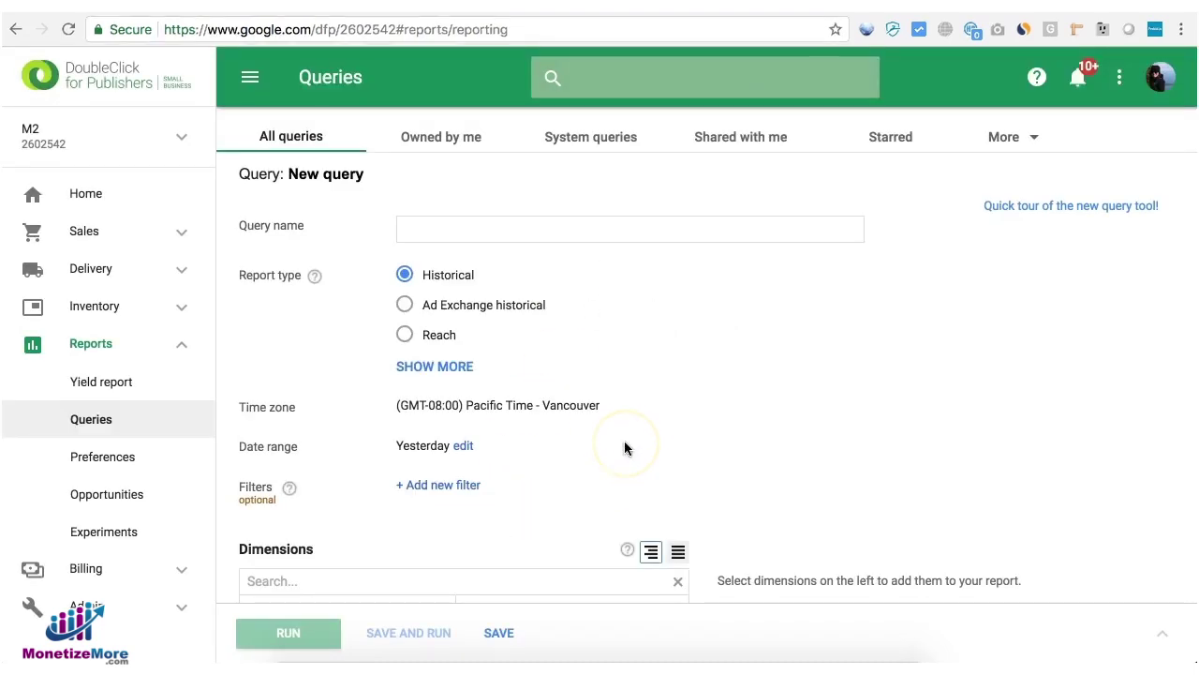
- Add a filter so Line item type is any of House
scroll(624, 448, down, 3)
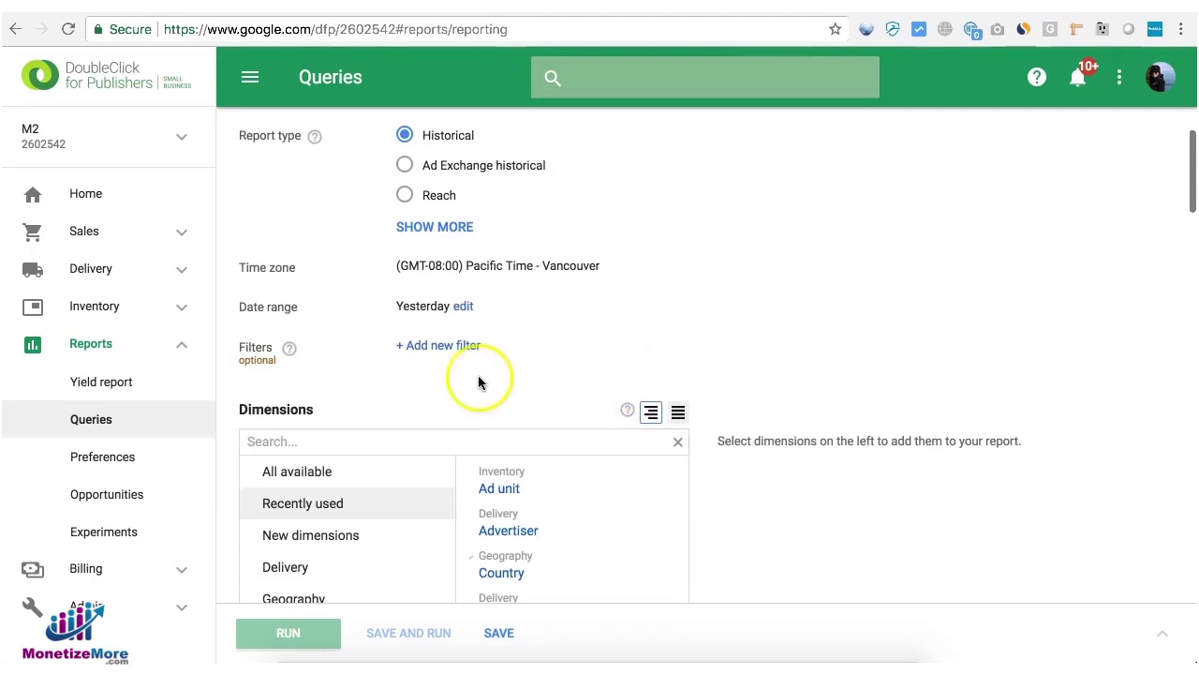
click(448, 345)
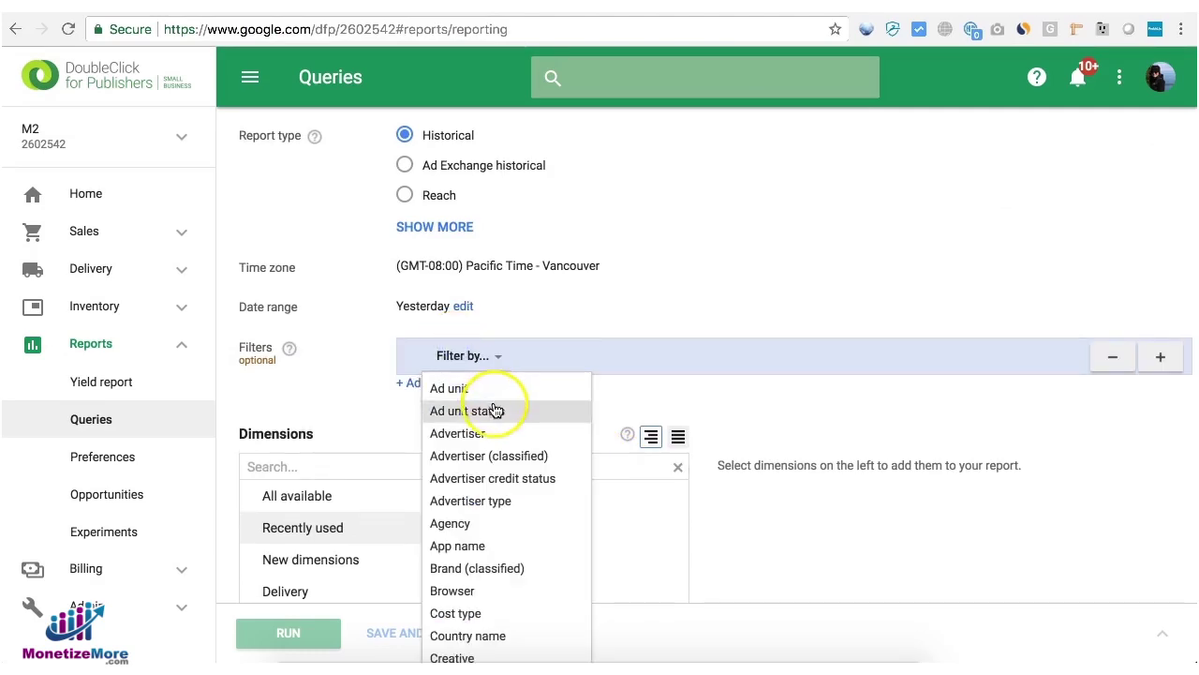
scroll(497, 405, down, 5)
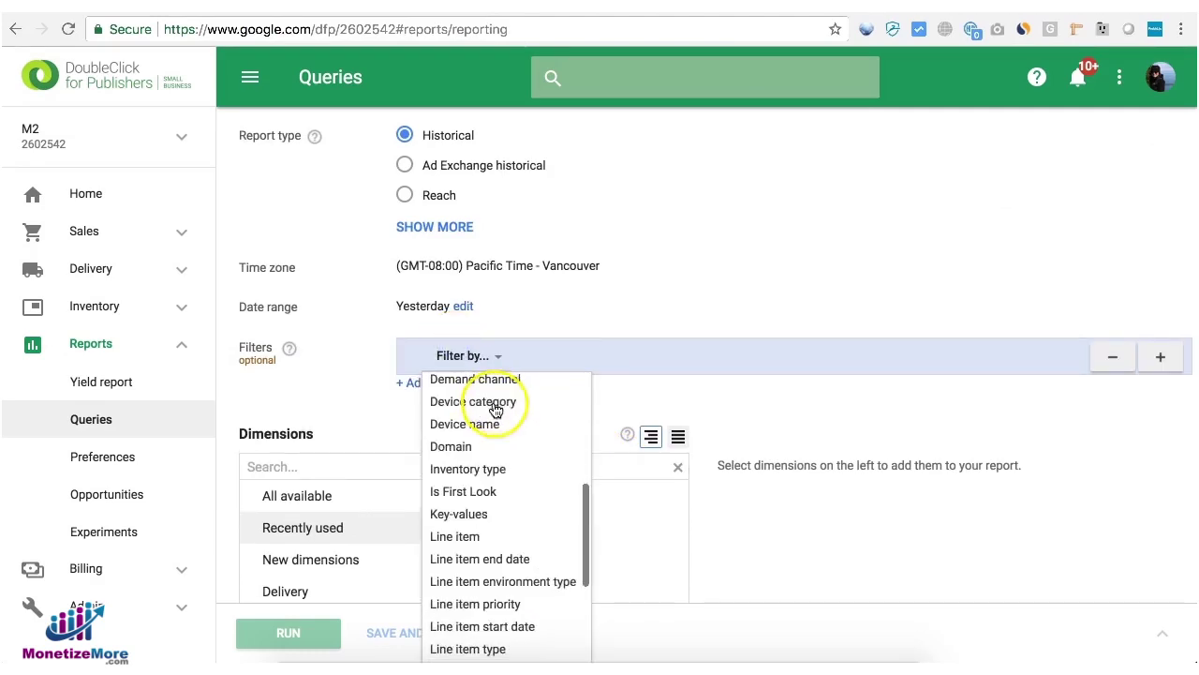
click(487, 649)
click(668, 361)
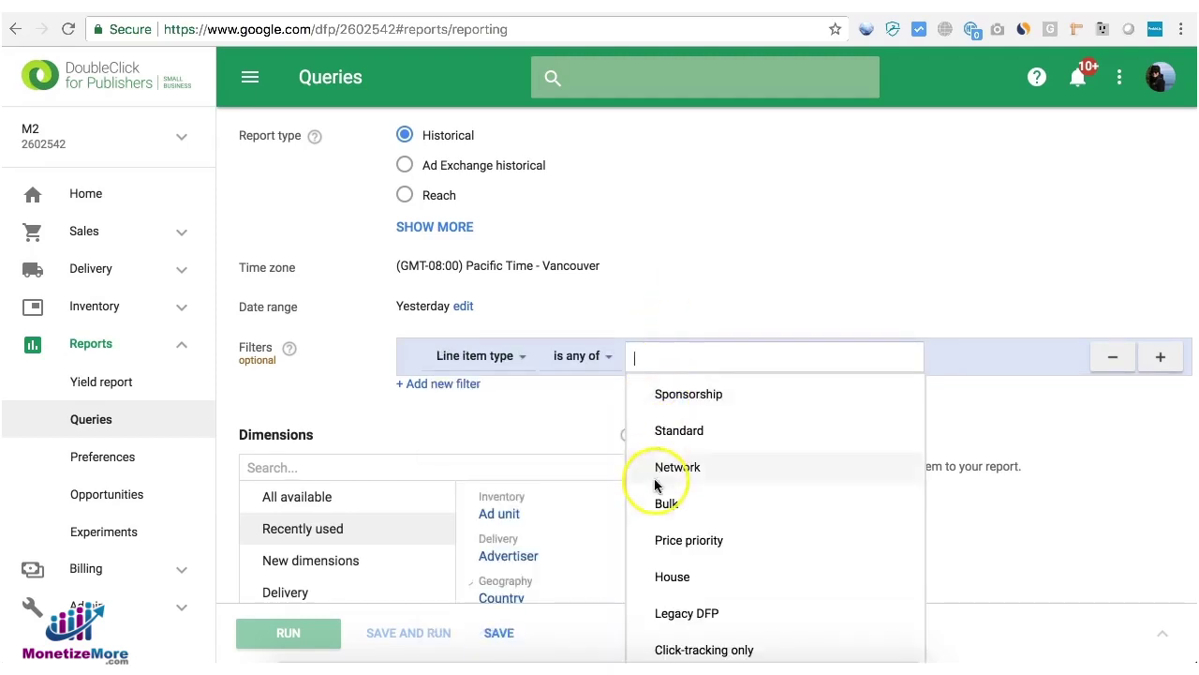
scroll(687, 590, down, 1)
click(690, 513)
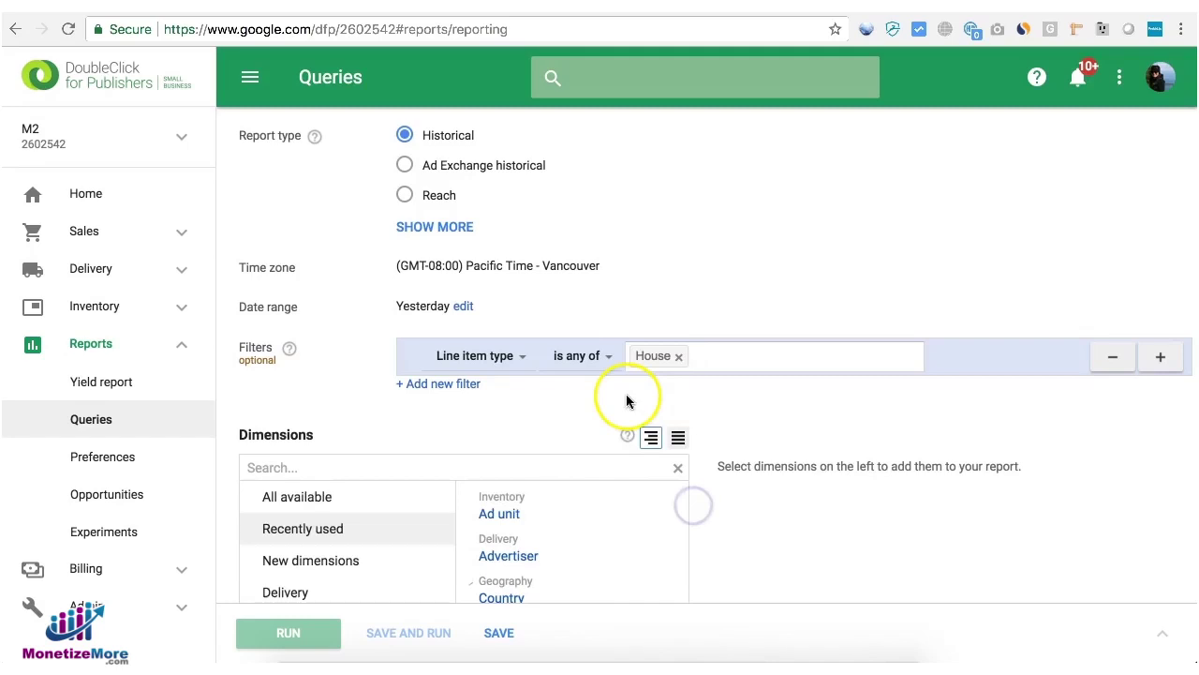
- Add Ad unit and Device category dimensions with Total impressions, then run the report
click(457, 468)
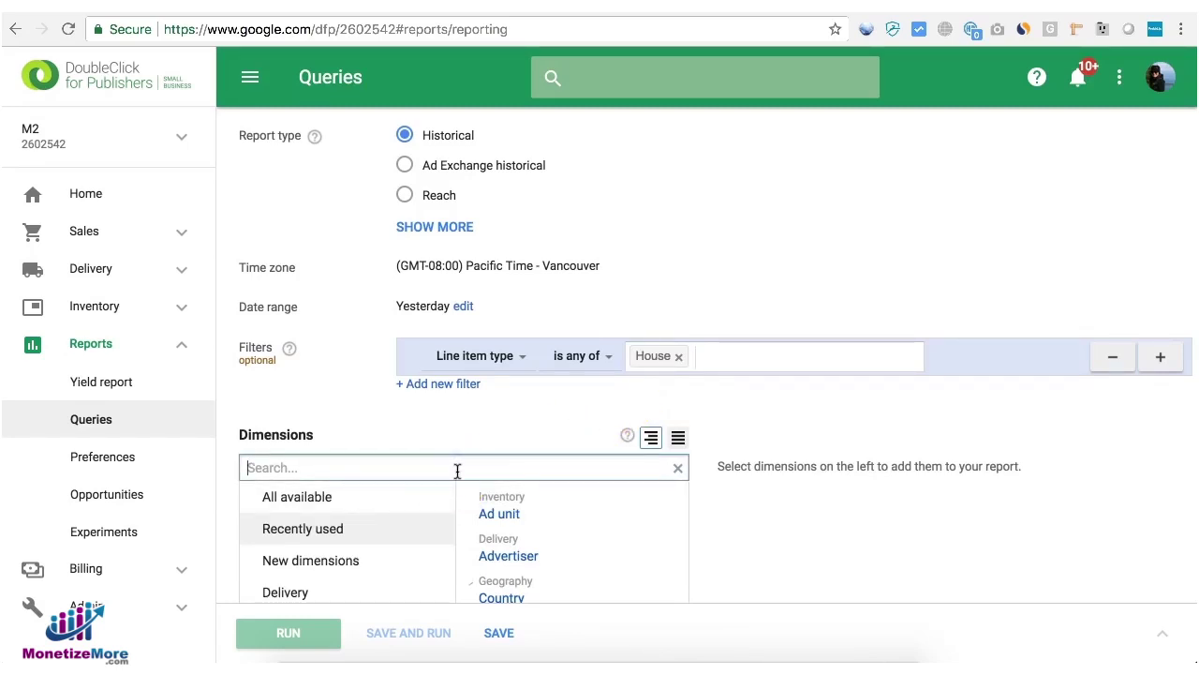
click(501, 513)
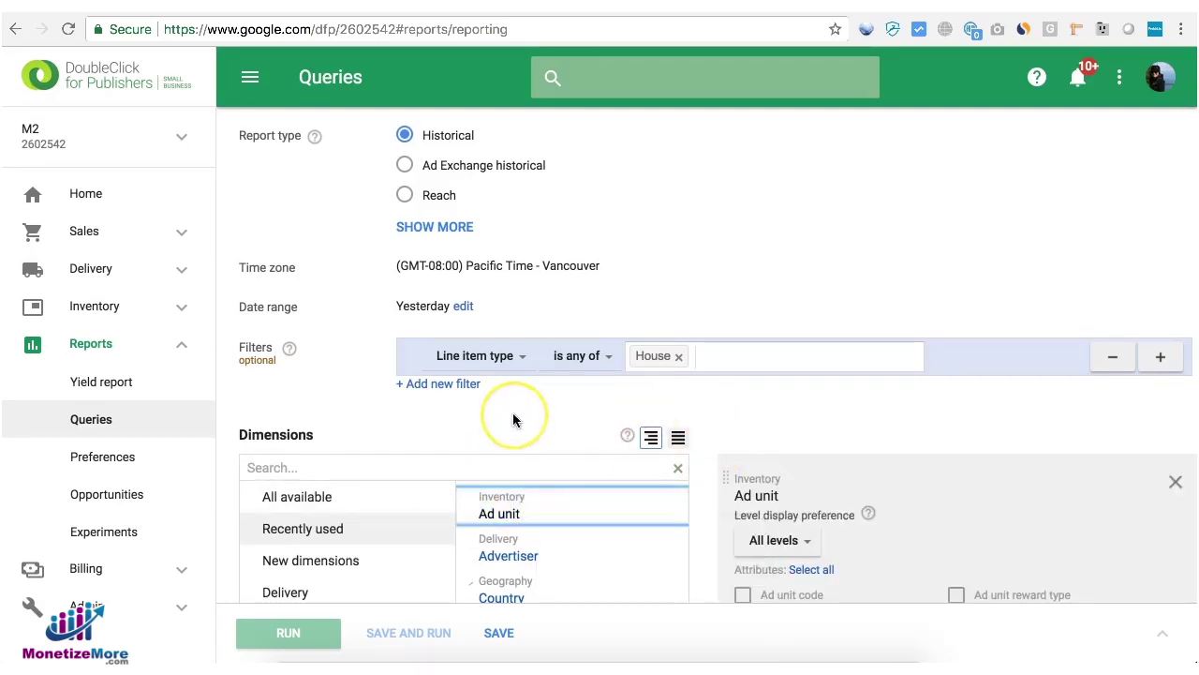
scroll(513, 417, down, 8)
scroll(513, 417, up, 5)
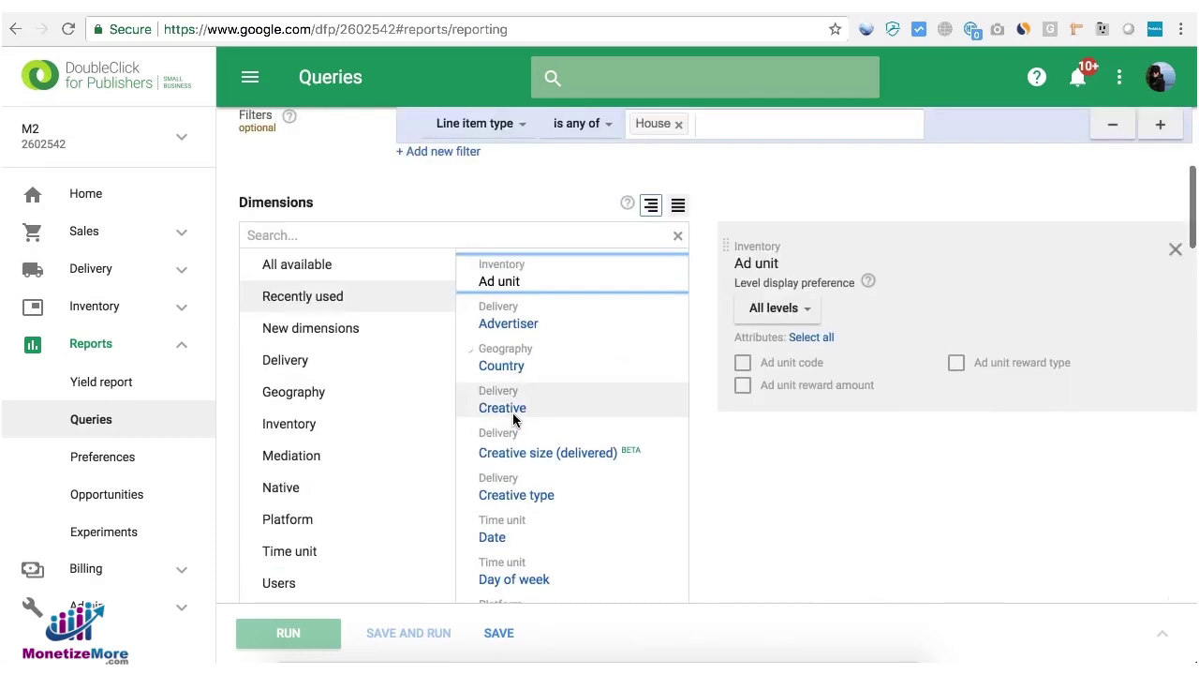
click(340, 235)
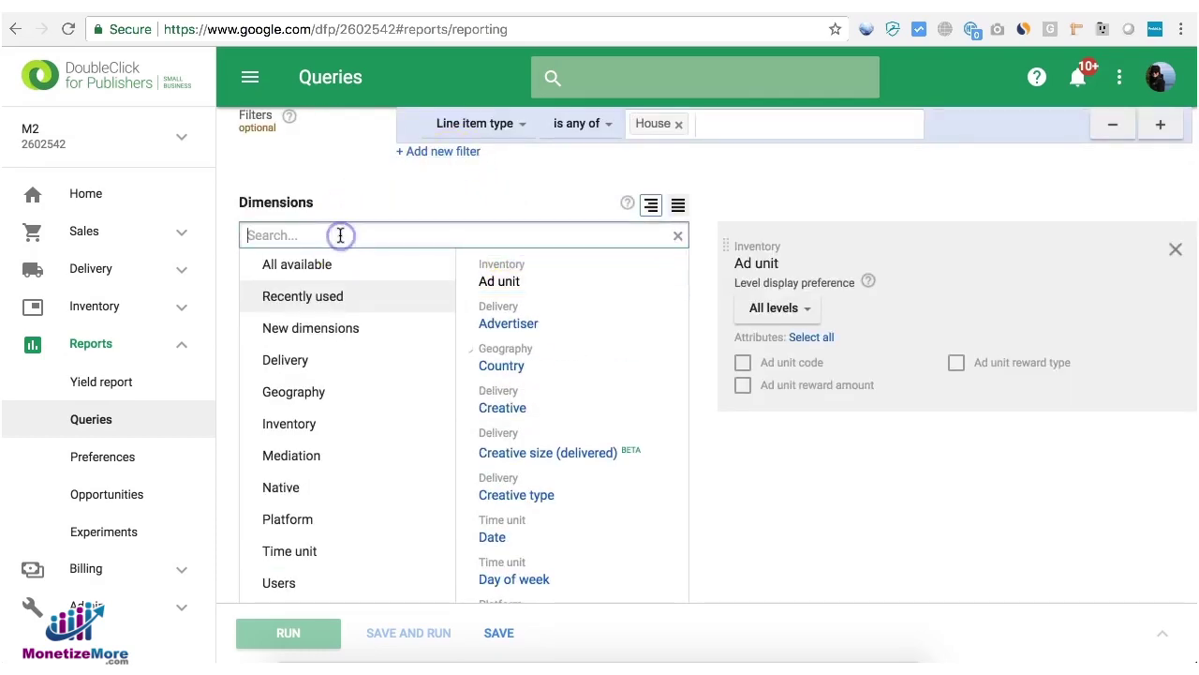
text(dev)
click(567, 284)
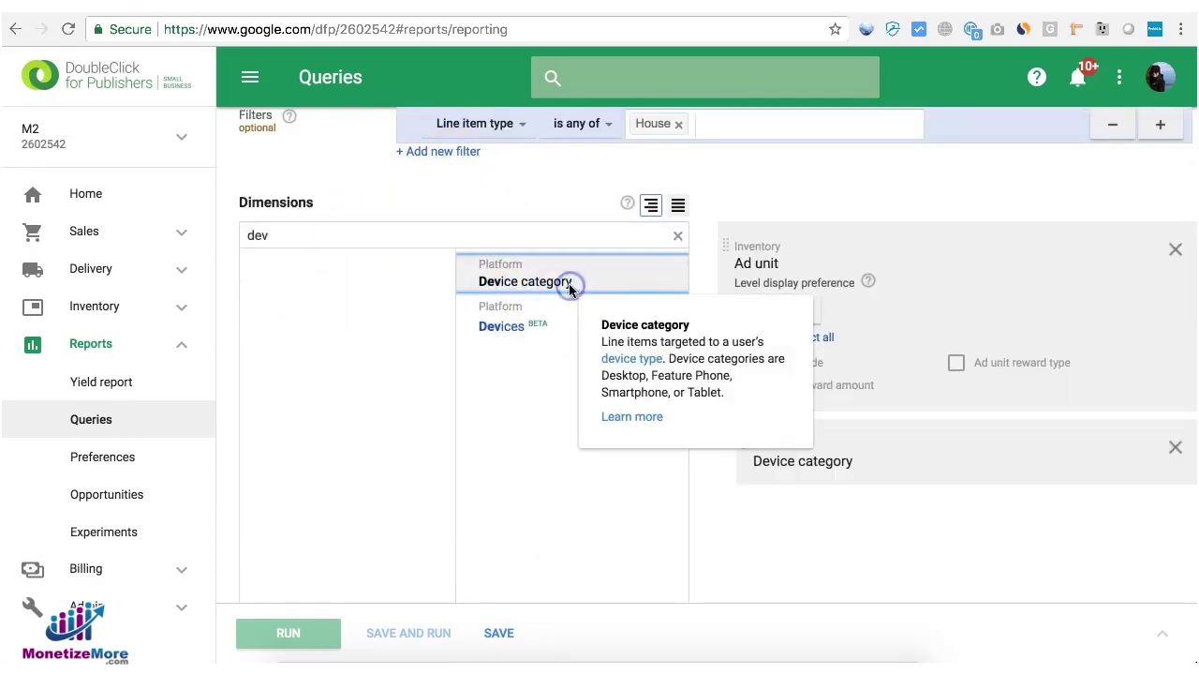
click(854, 547)
scroll(818, 542, down, 10)
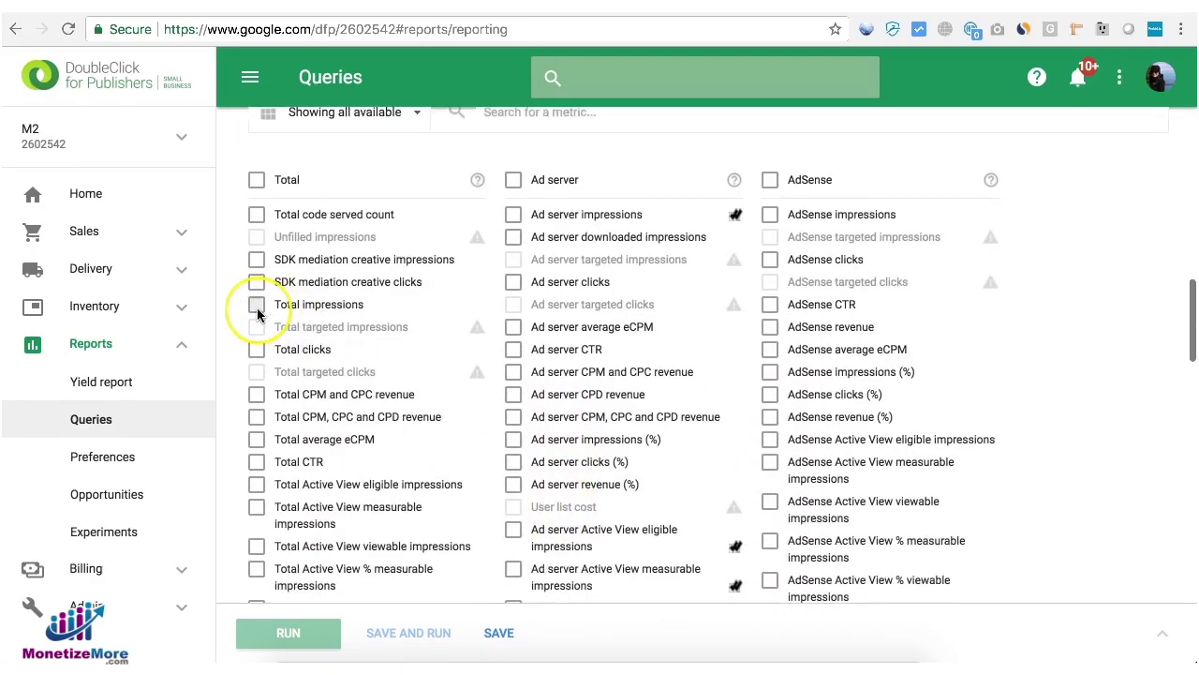
click(257, 309)
click(304, 626)
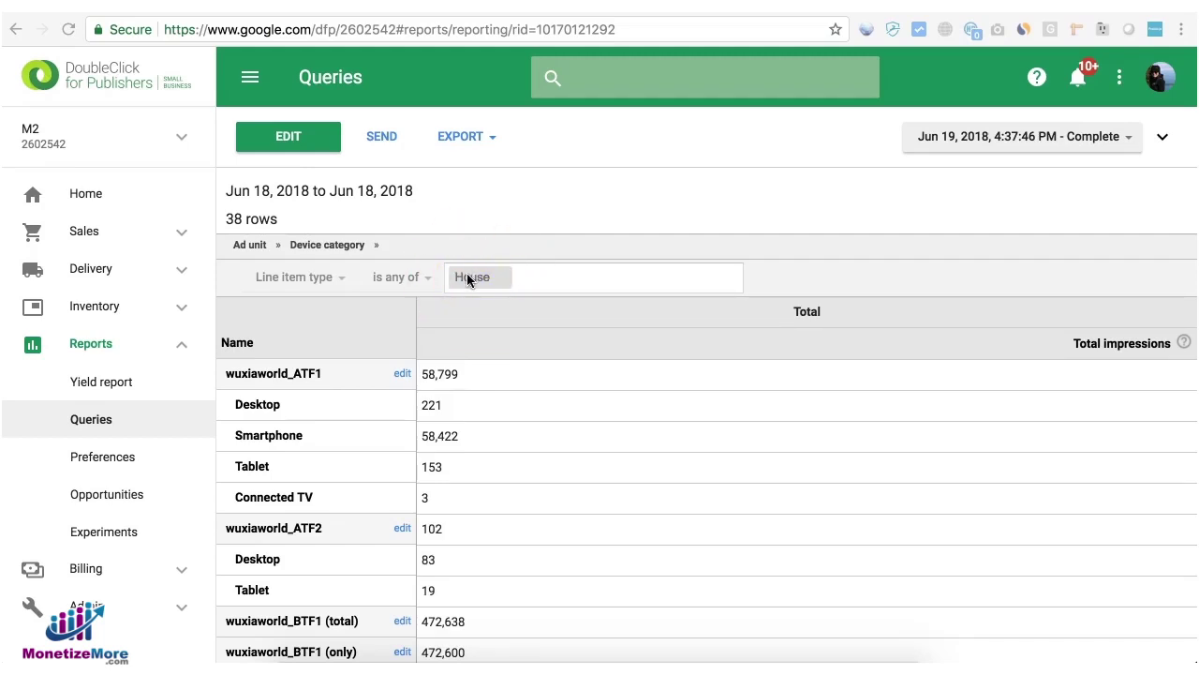
- Reload the page to get a blank new query form after reviewing the 38 House rows
click(68, 29)
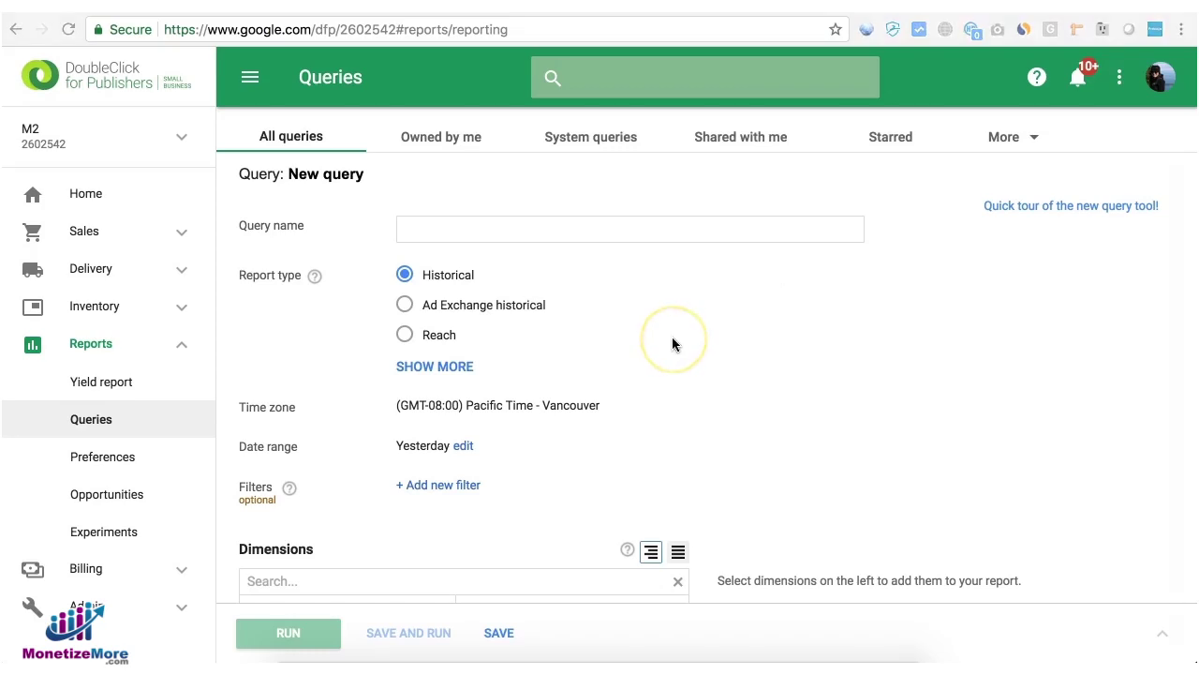
- Keep the date range at Yesterday and add Ad unit as a dimension
scroll(672, 339, down, 3)
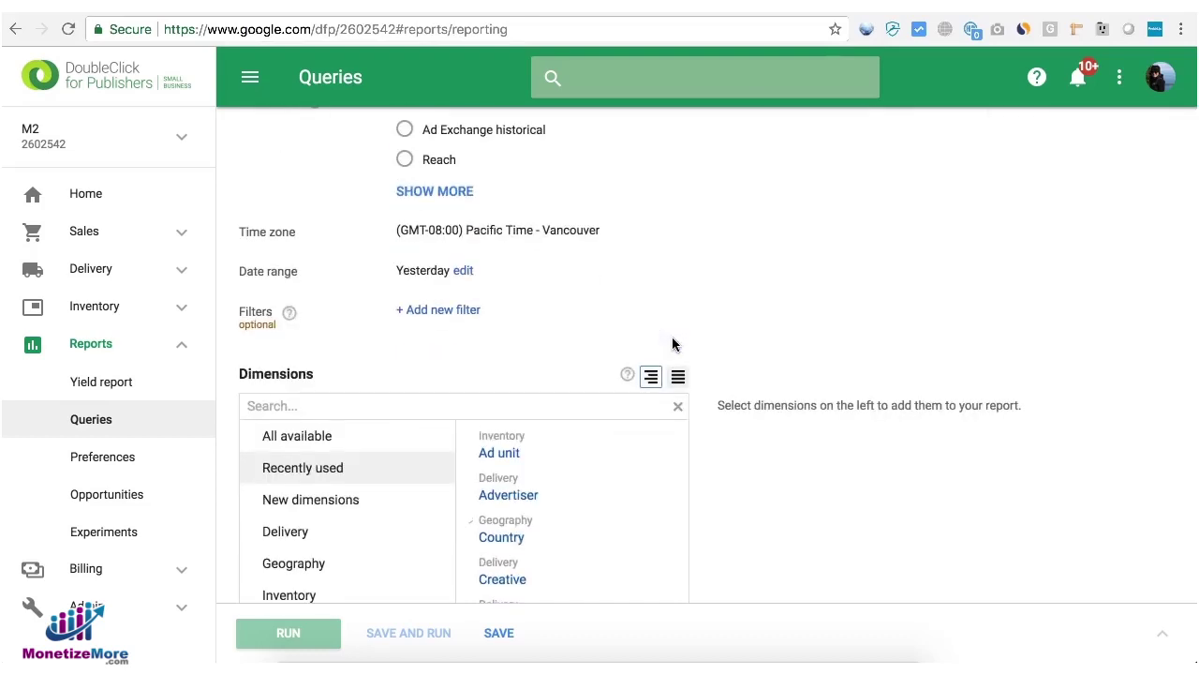
click(464, 272)
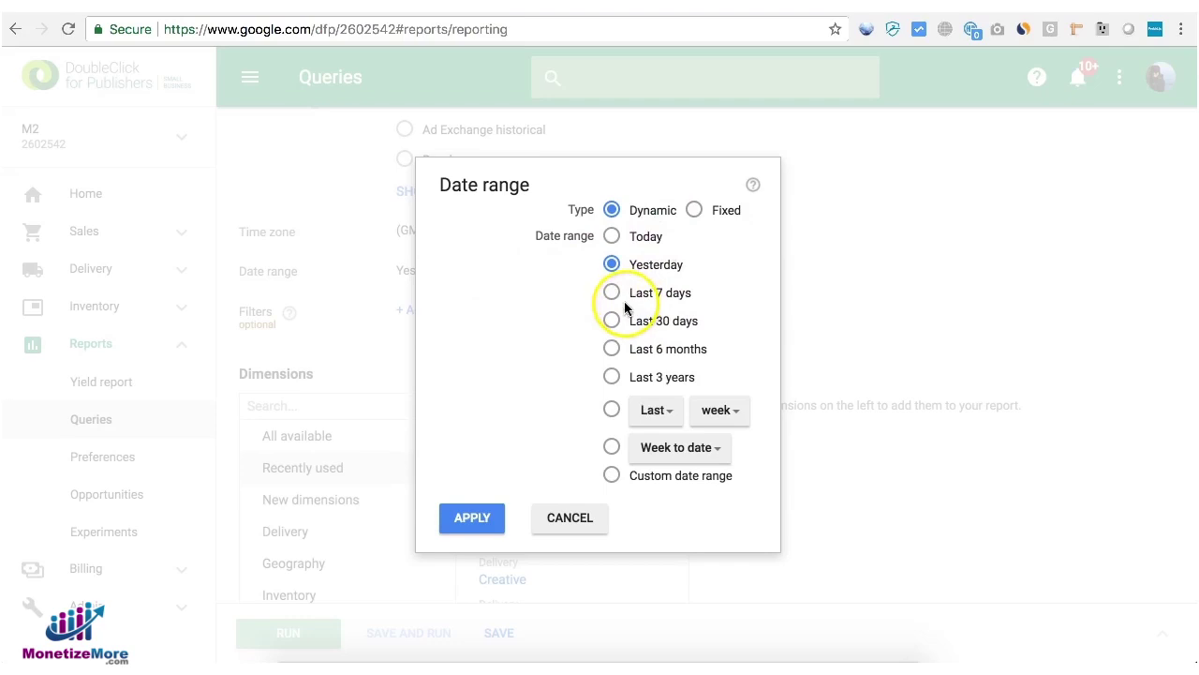
click(473, 521)
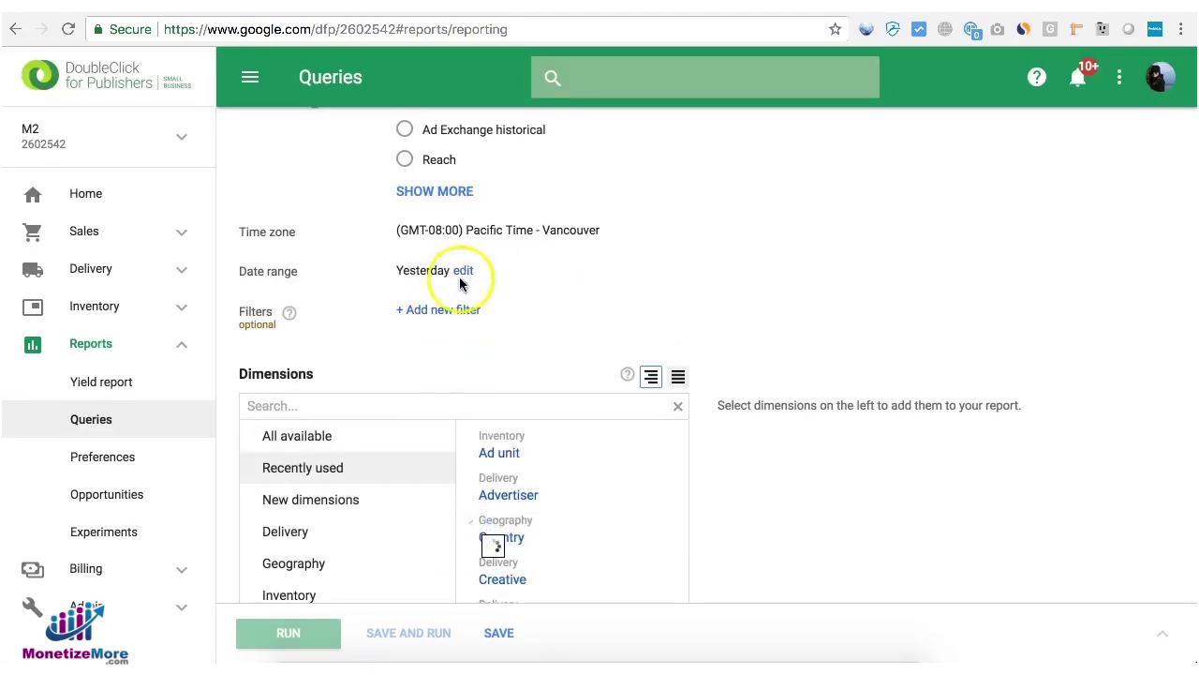
click(478, 397)
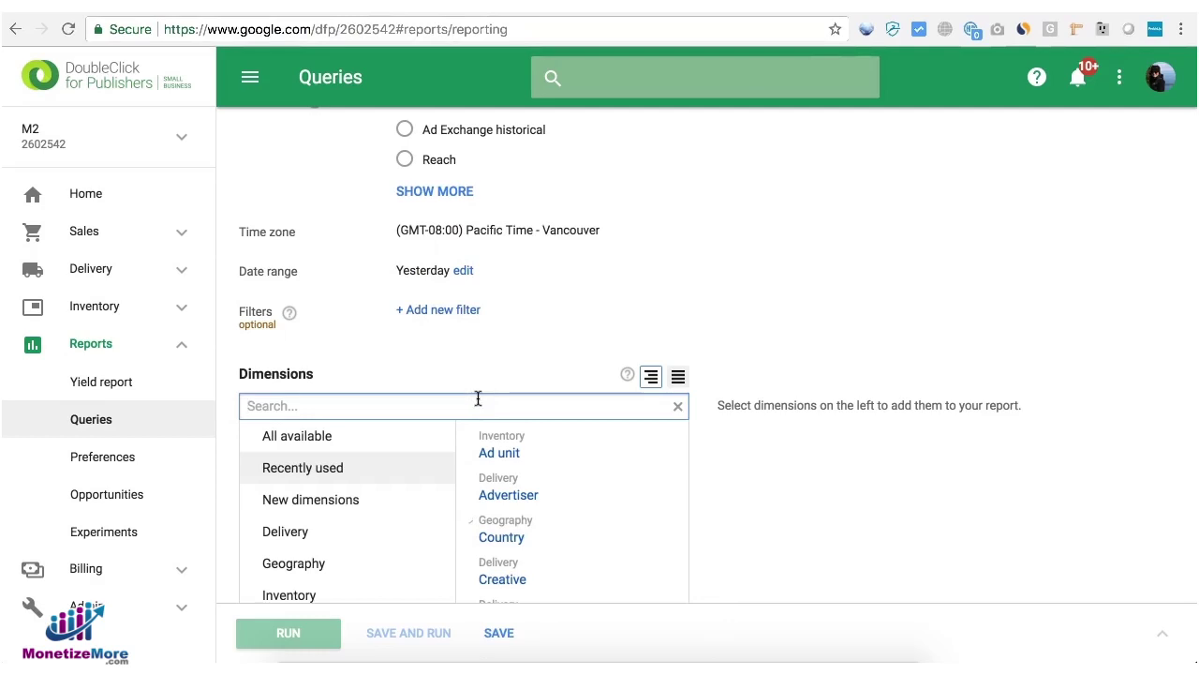
text(ad u)
click(481, 412)
click(525, 451)
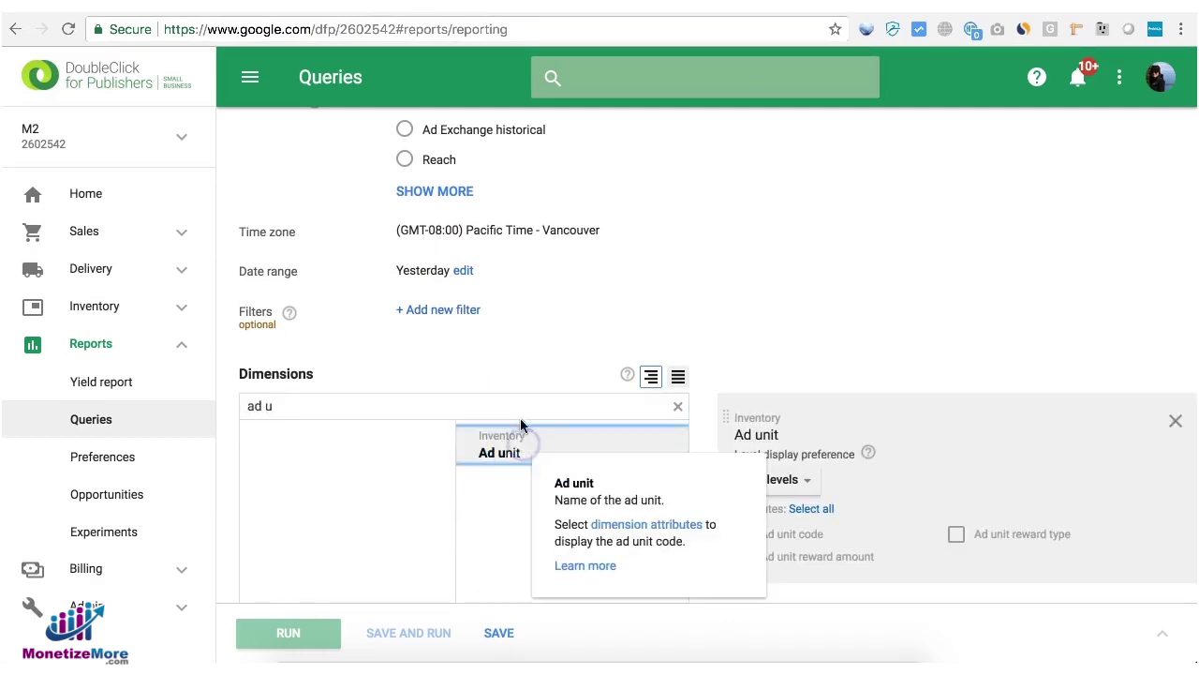
- Add a Line item type filter limited to Ad Exchange
click(401, 308)
scroll(533, 465, down, 2)
scroll(532, 465, down, 3)
scroll(509, 464, down, 1)
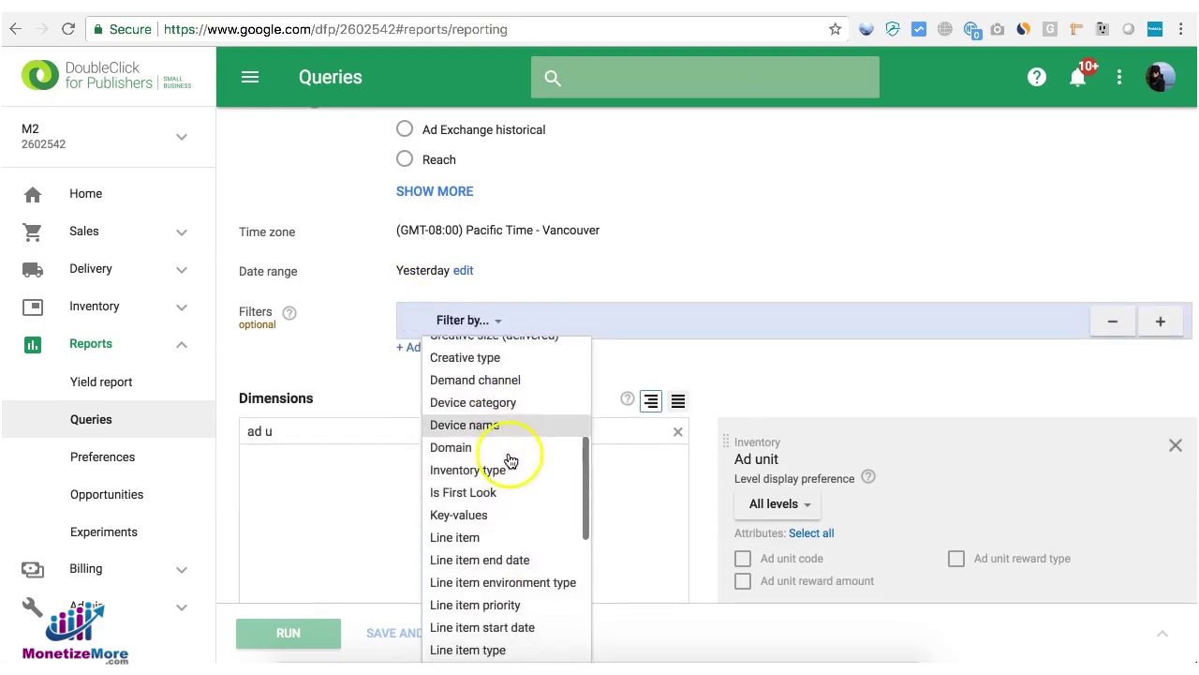
click(518, 646)
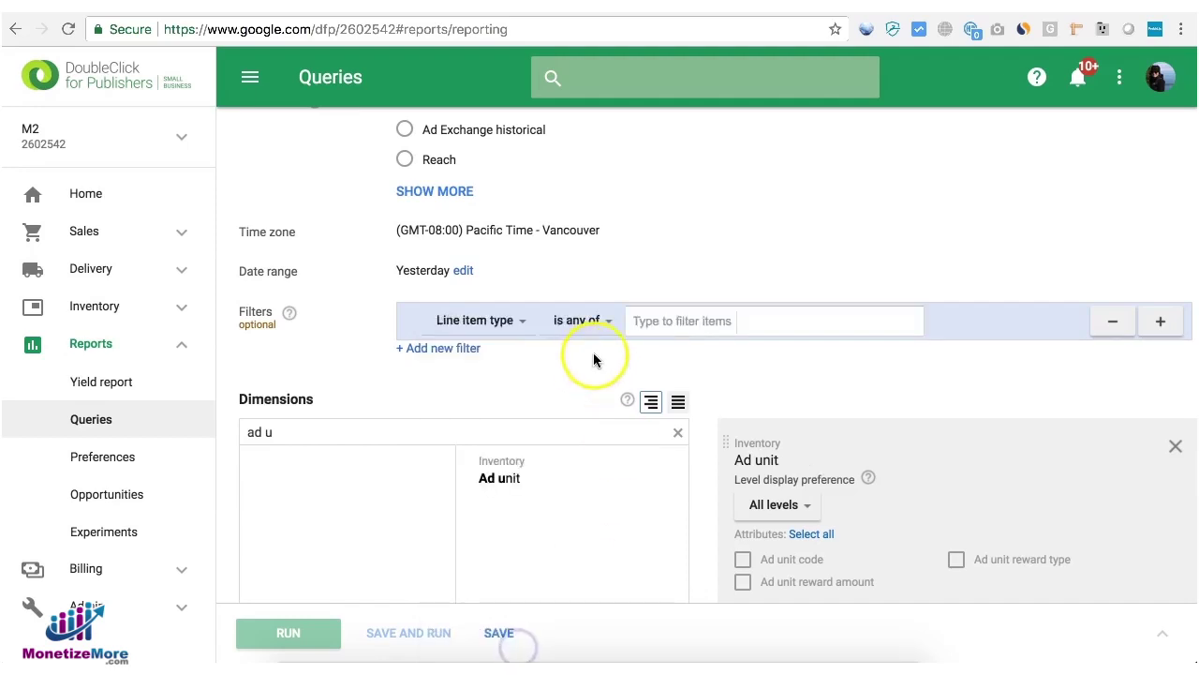
click(670, 319)
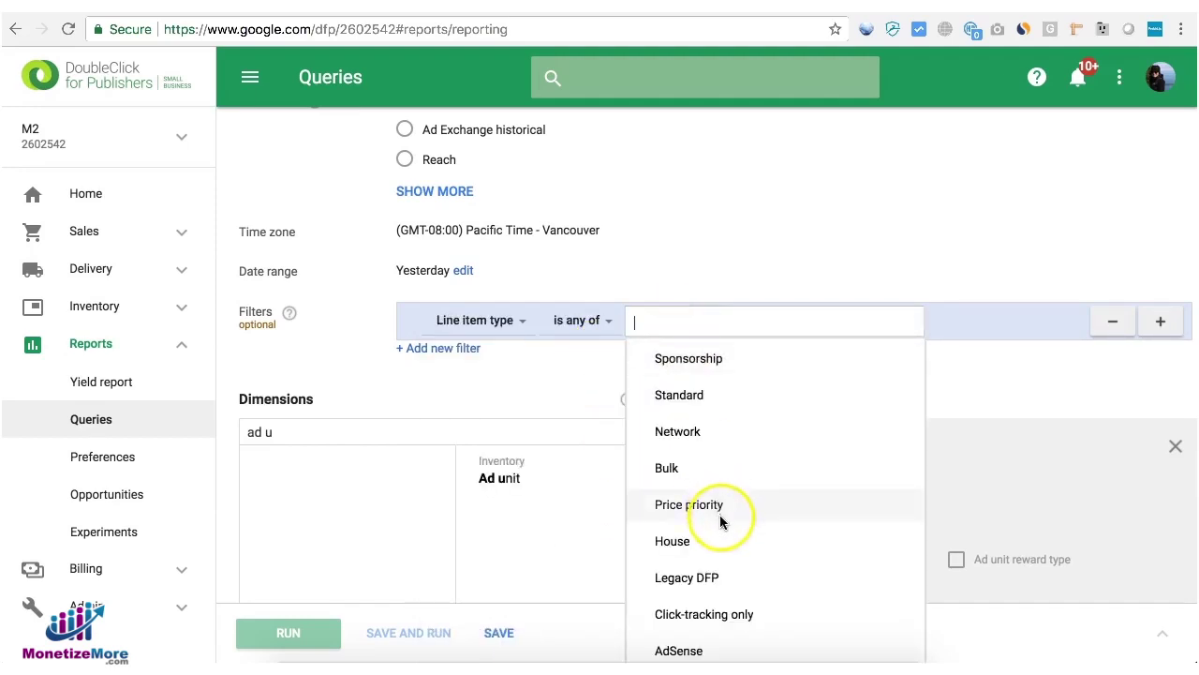
scroll(718, 497, down, 1)
click(702, 637)
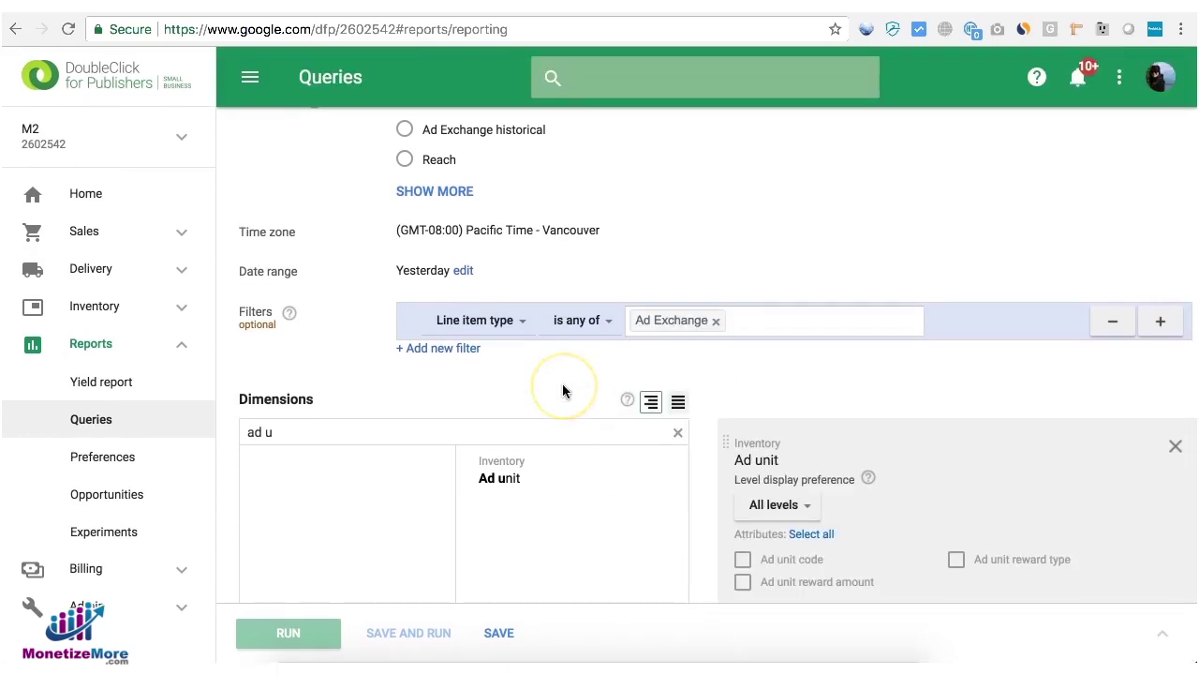
- Add the Total impressions metric and run the Ad Exchange report for Jun 18, 2018 by ad unit
scroll(562, 392, down, 8)
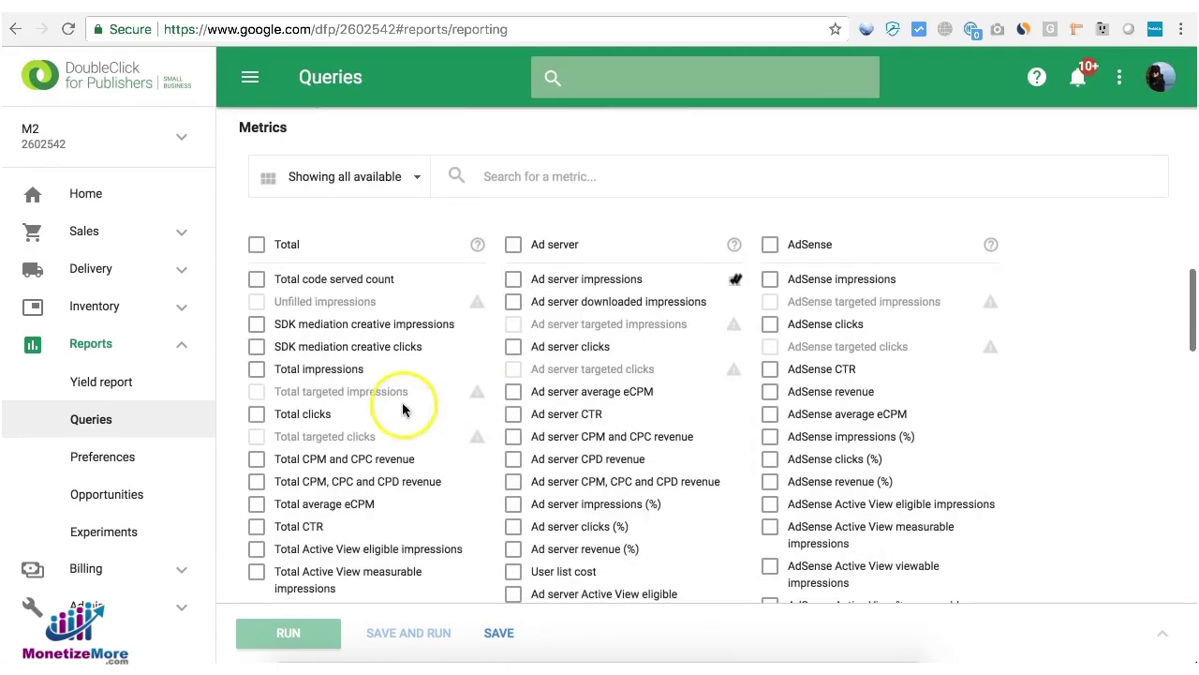
click(256, 369)
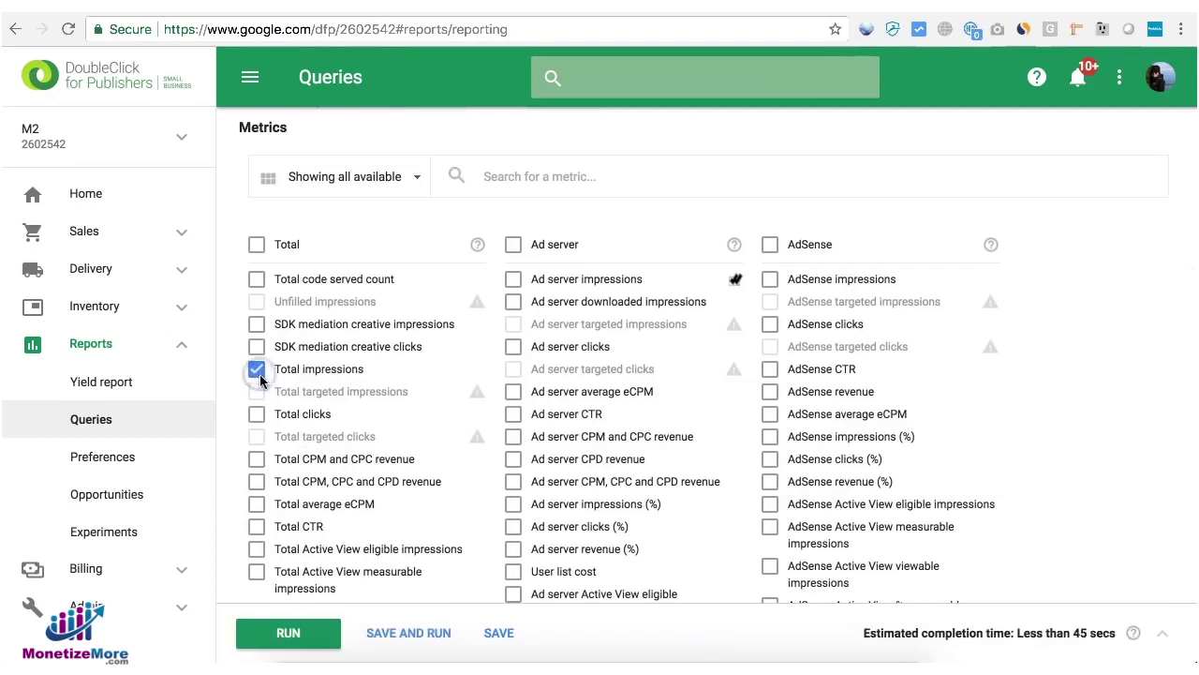
click(288, 629)
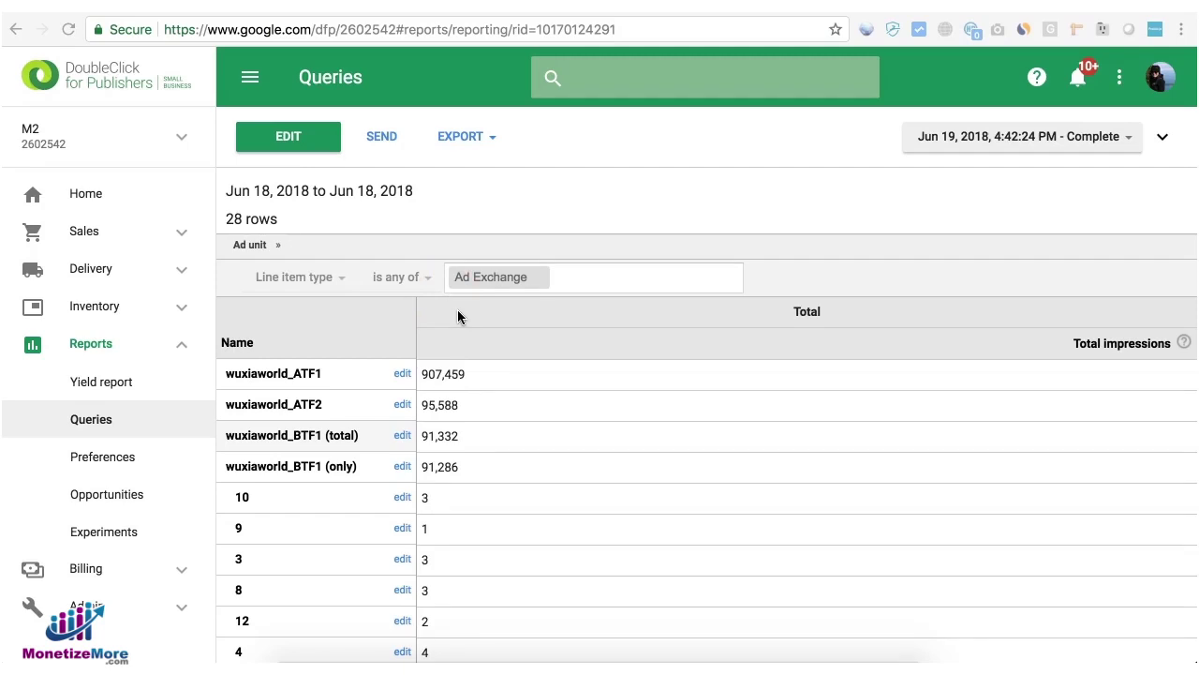
click(181, 115)
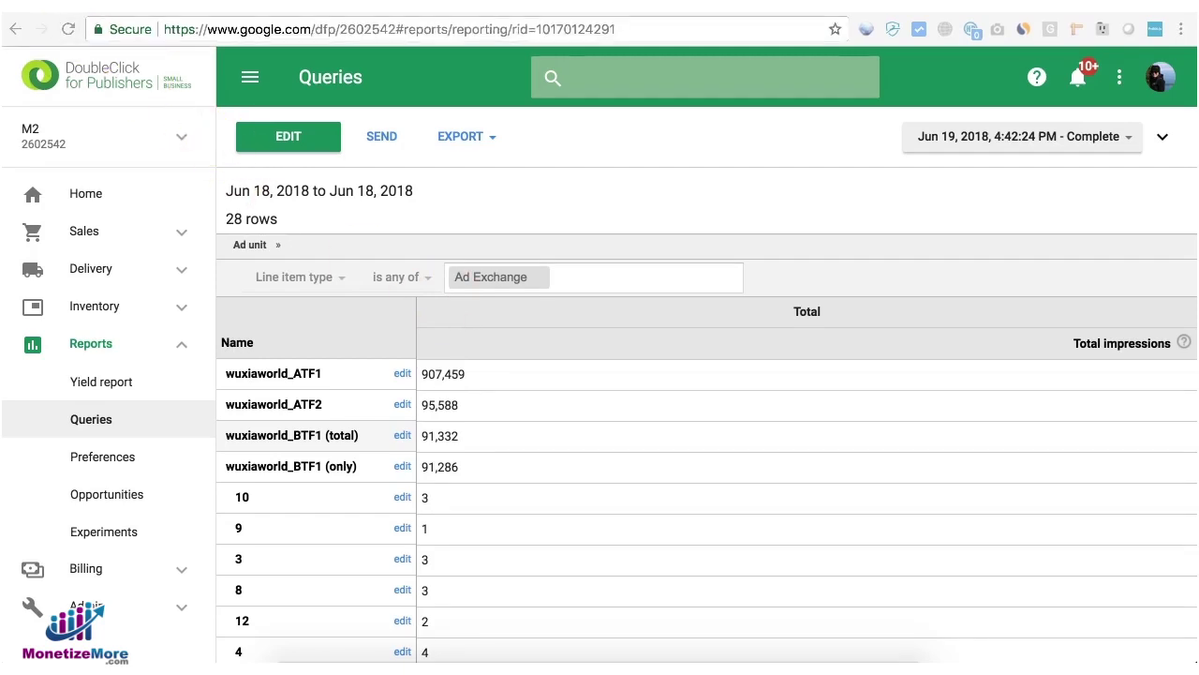
- Load the WuxiaWorld Completed page with ?googfc, check Page Request, and review its six ad slots
click(521, 37)
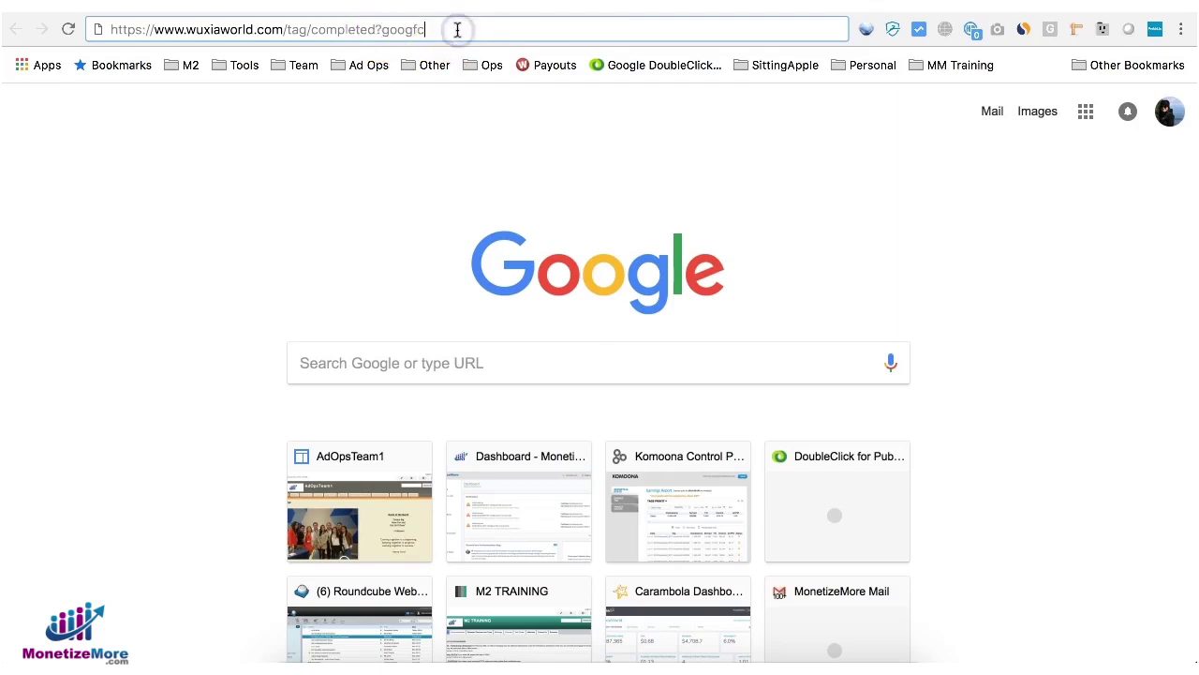
key(Return)
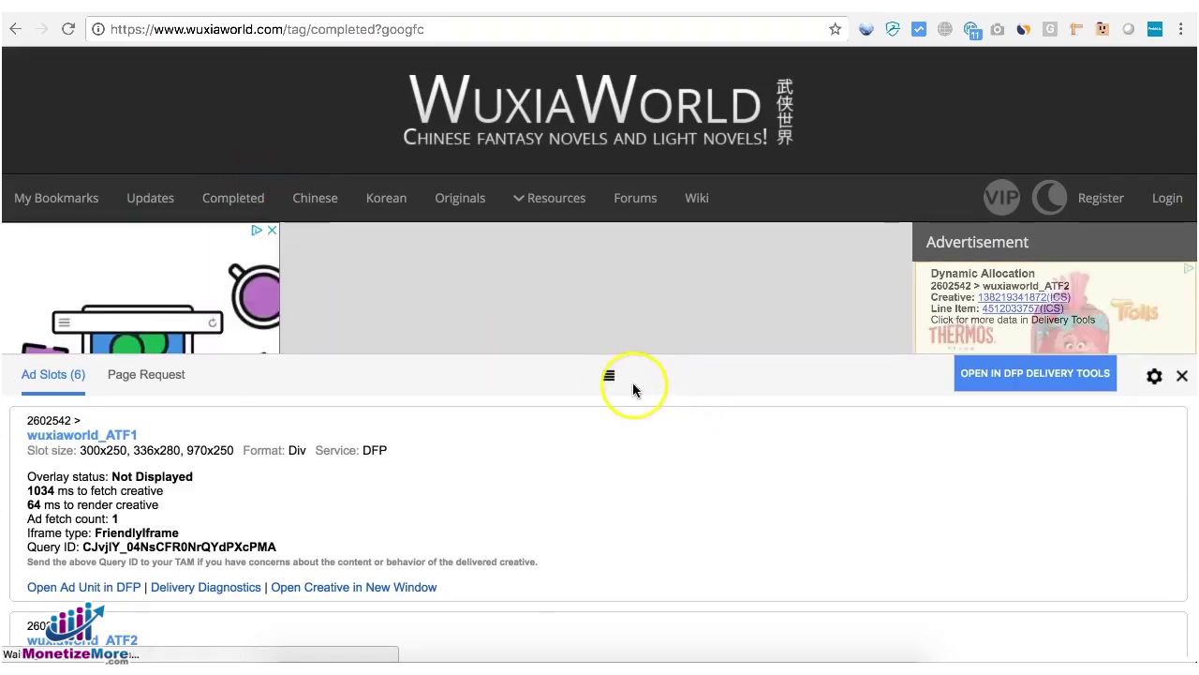
drag(609, 375, 599, 256)
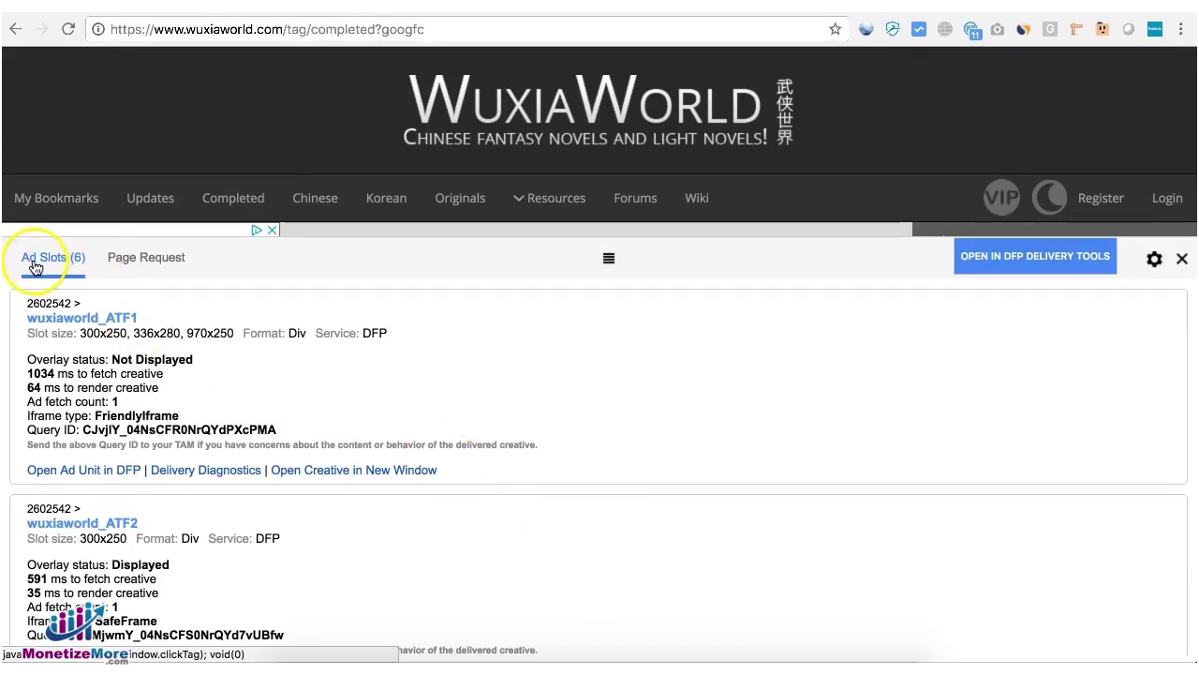
click(138, 258)
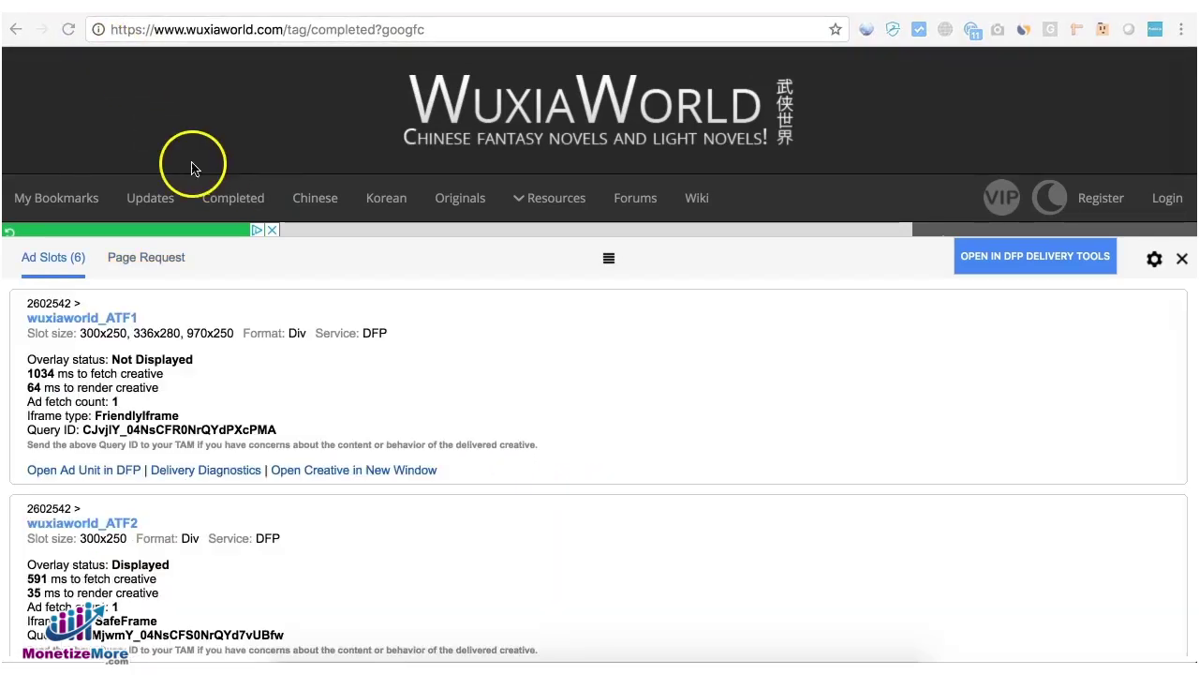
click(53, 257)
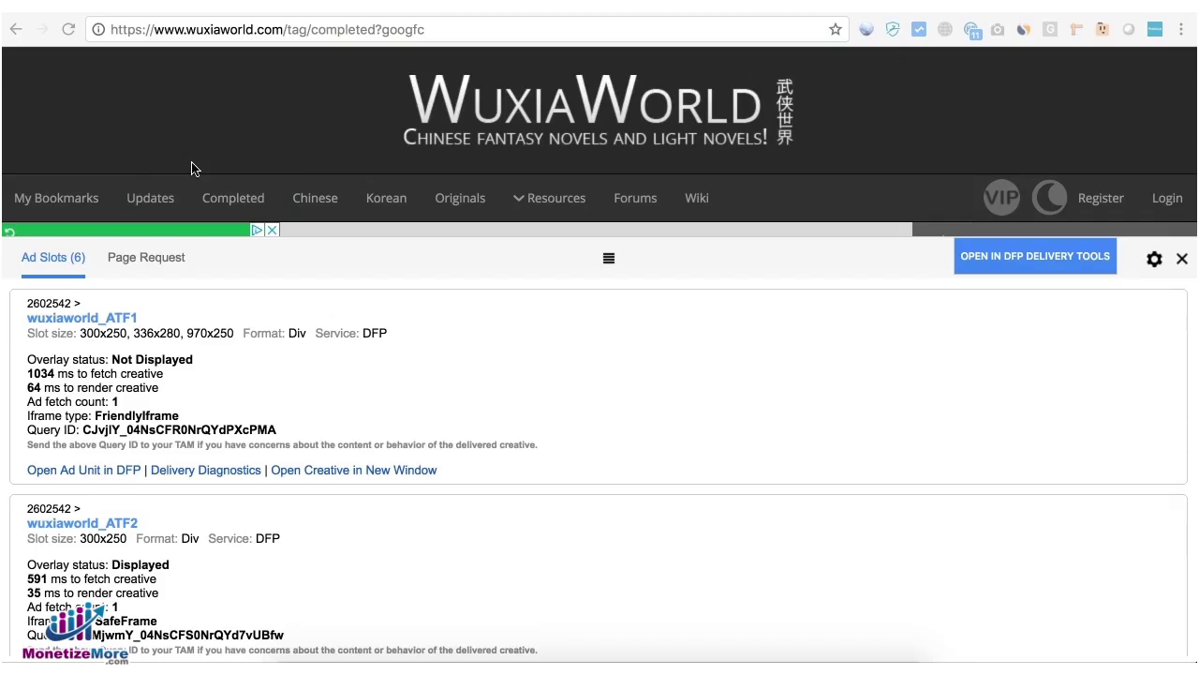
- View the WuxiaWorld page's HTML source from the right-click menu
right_click(192, 131)
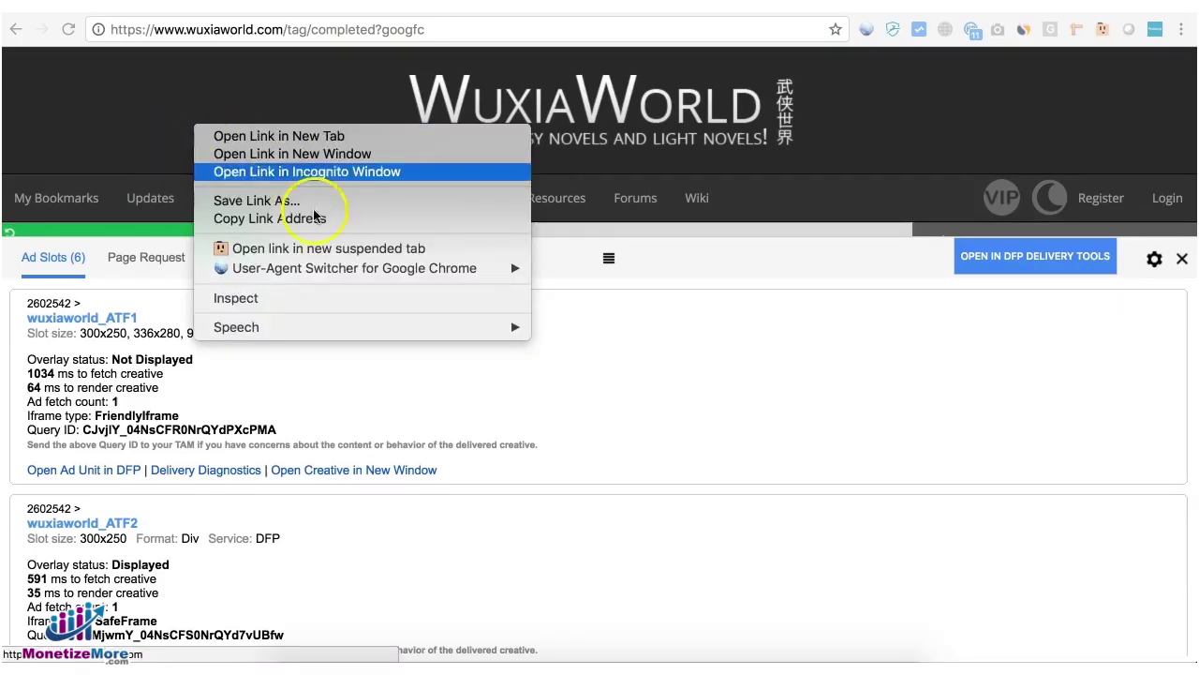
click(110, 83)
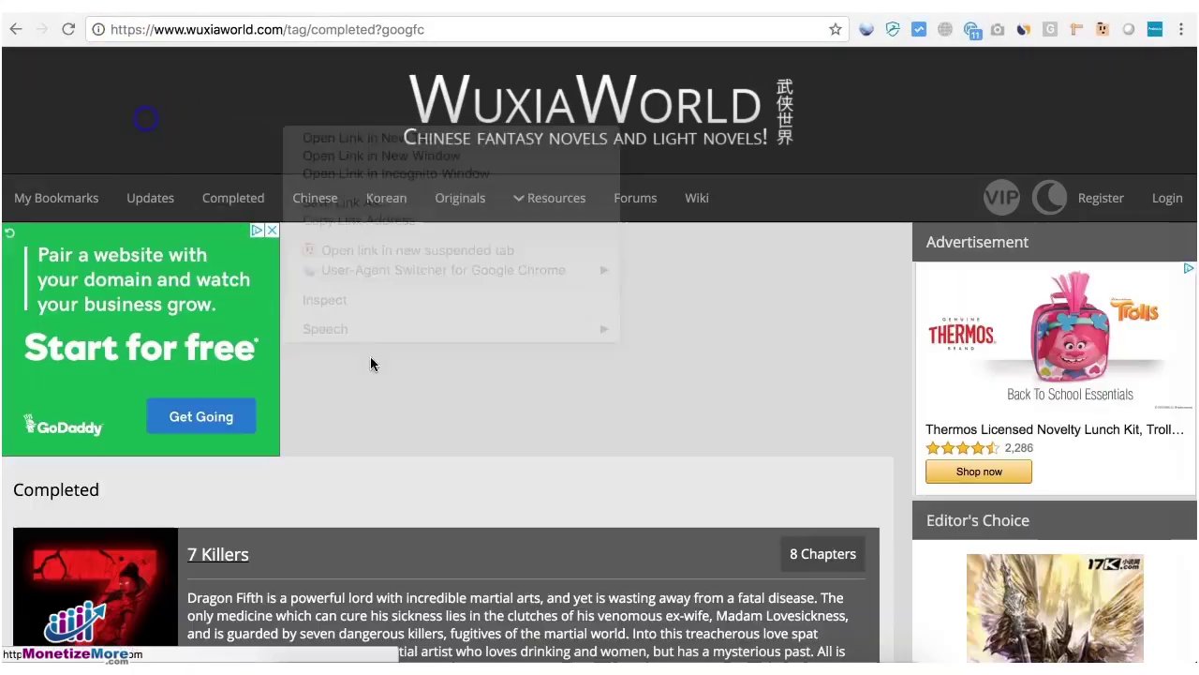
right_click(391, 482)
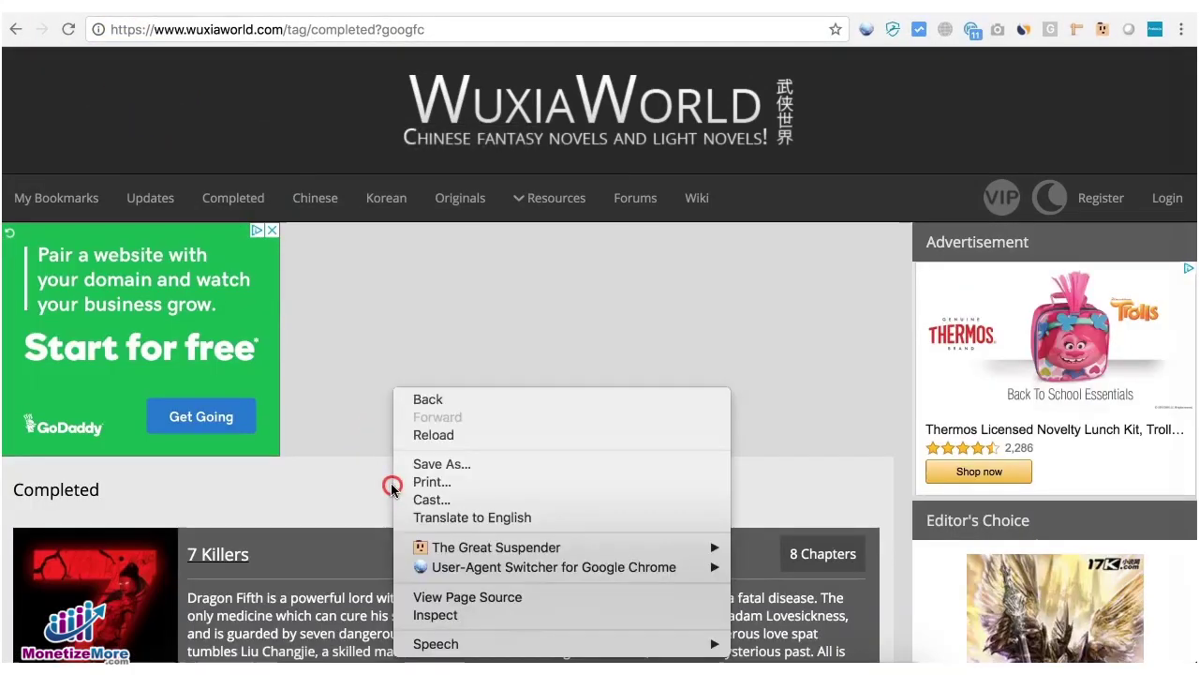
click(488, 594)
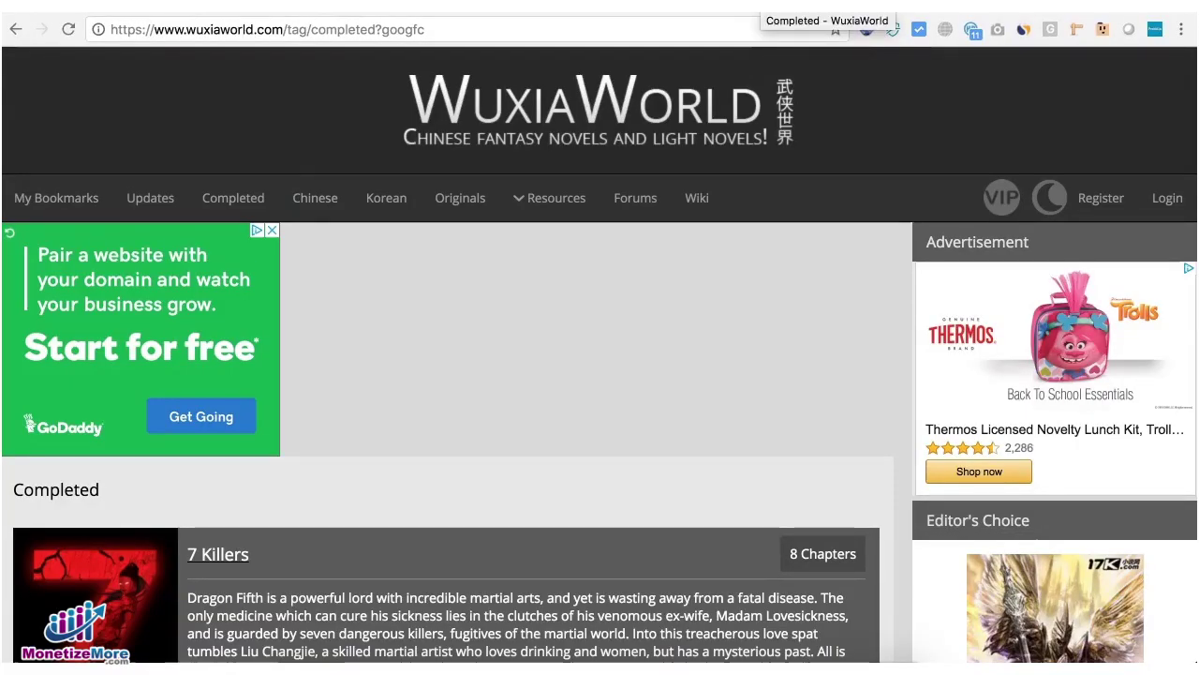
- Reload the page with m2debug=true&pg_null_bids_excluded=disabled in place of googfc
click(375, 31)
click(379, 29)
drag(380, 29, 490, 35)
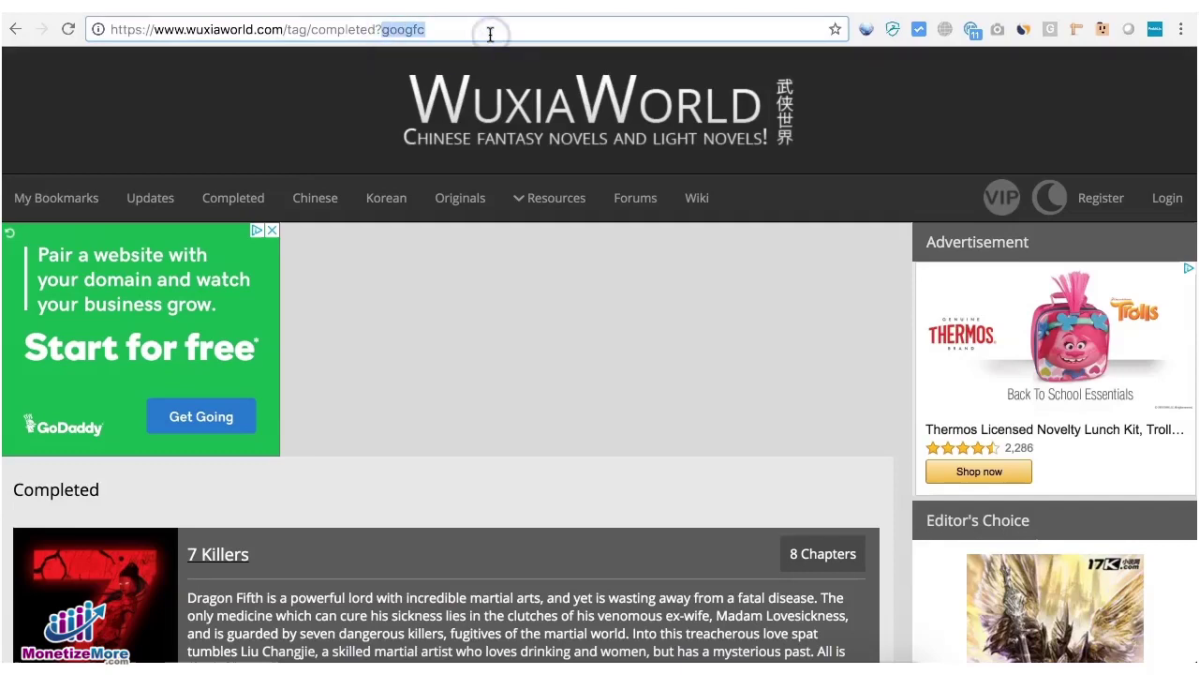
text(m2debug=t)
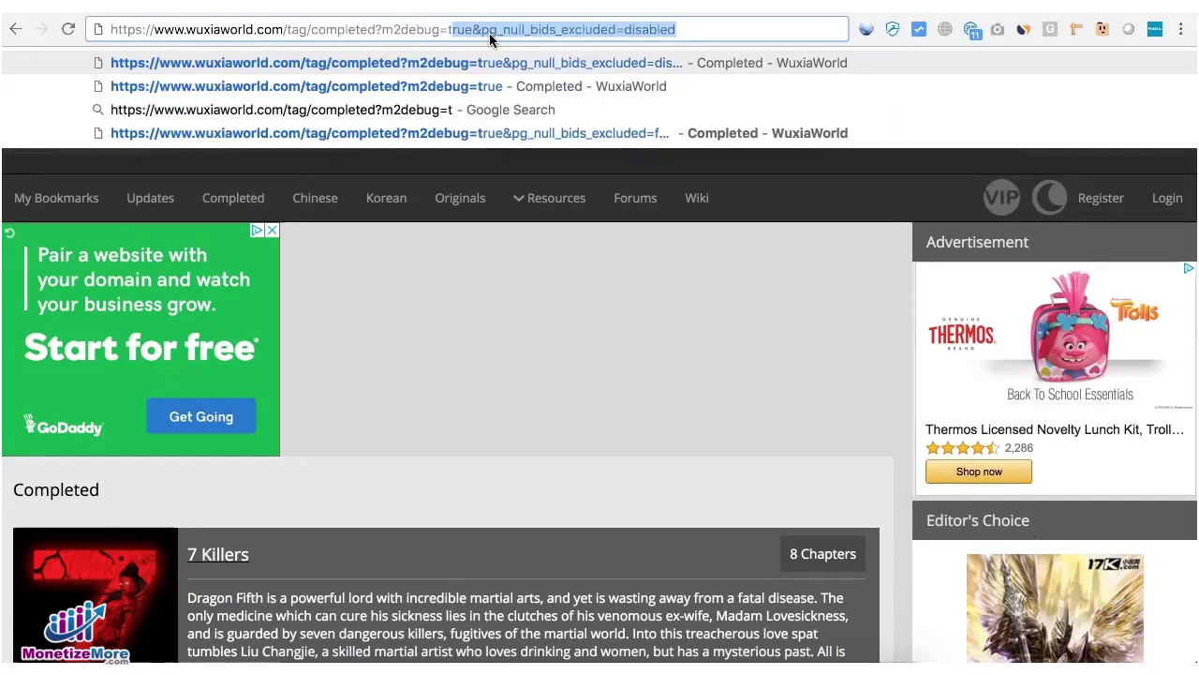
text(rue)
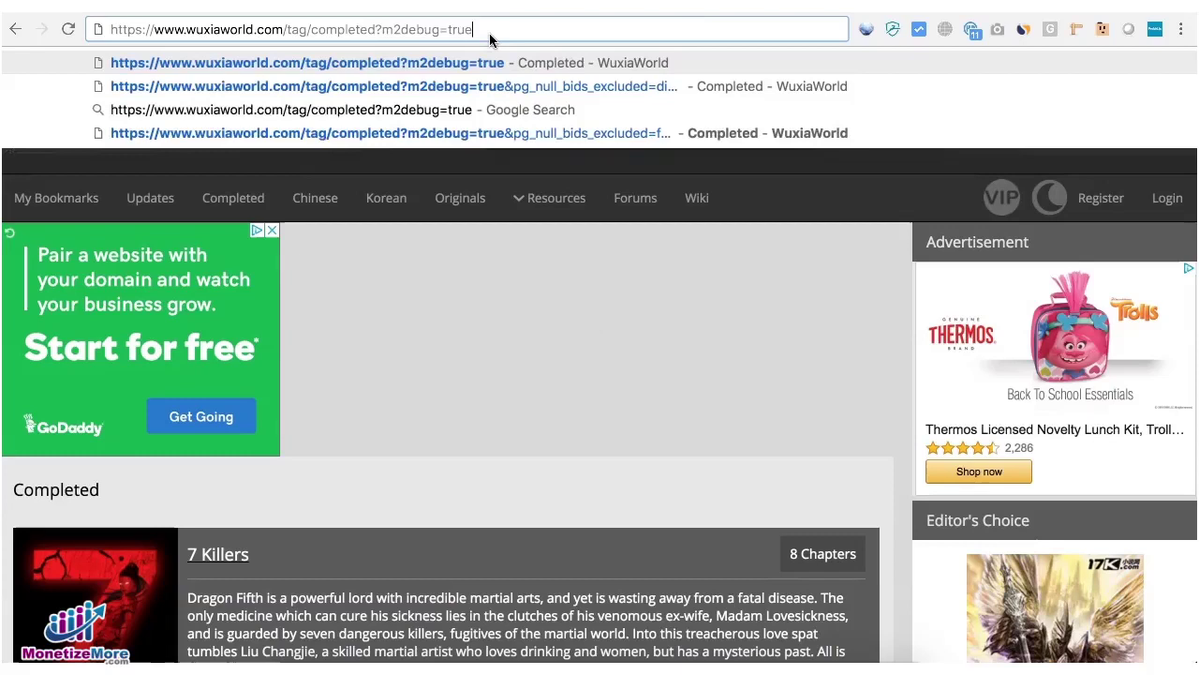
key(Down)
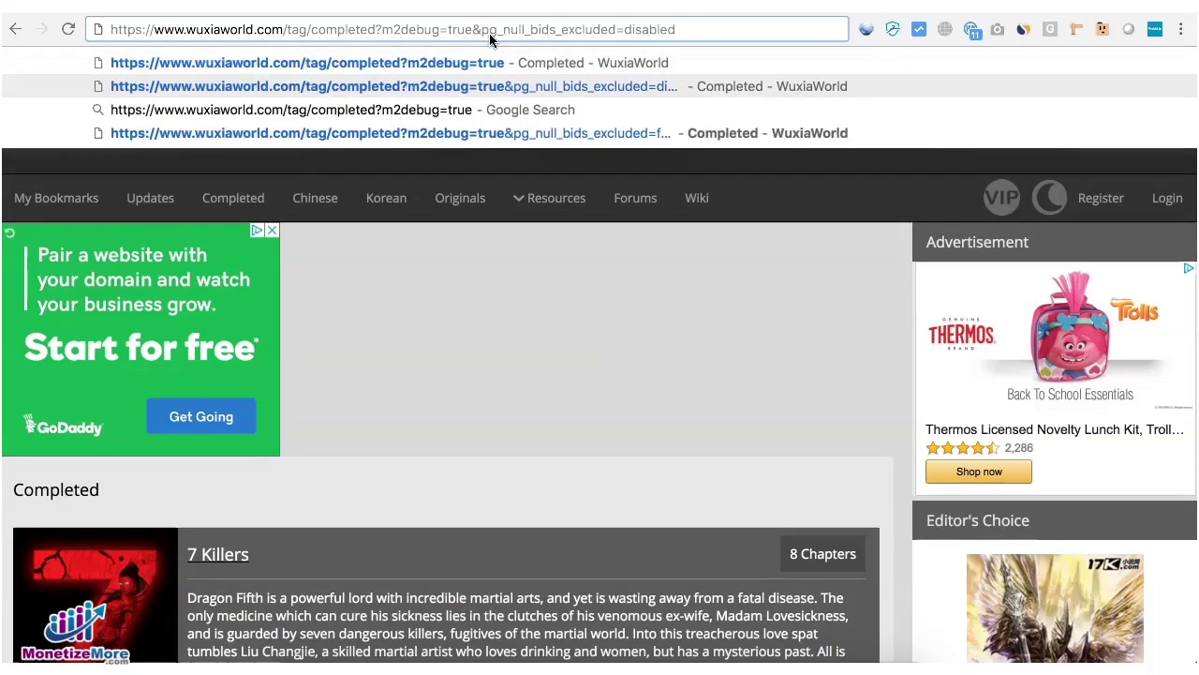
key(Return)
- Scroll the PubGuru log to the wuxiaworld_ATF1 bid lines, then switch to the page source
click(23, 193)
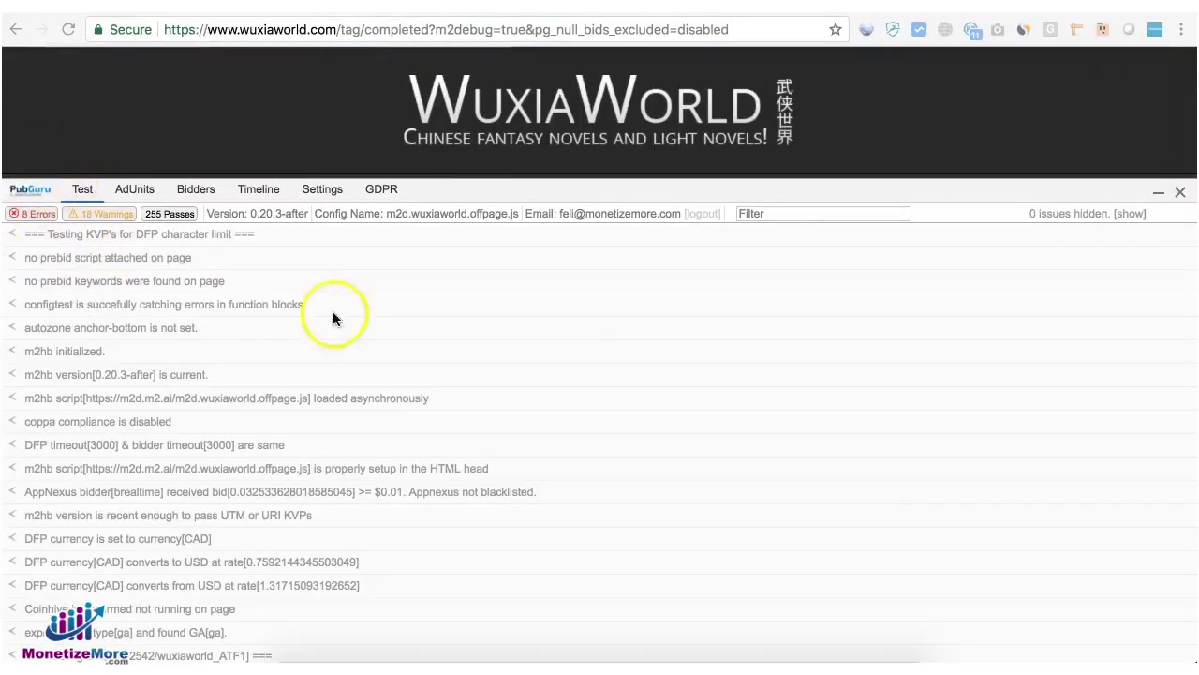
scroll(324, 403, down, 3)
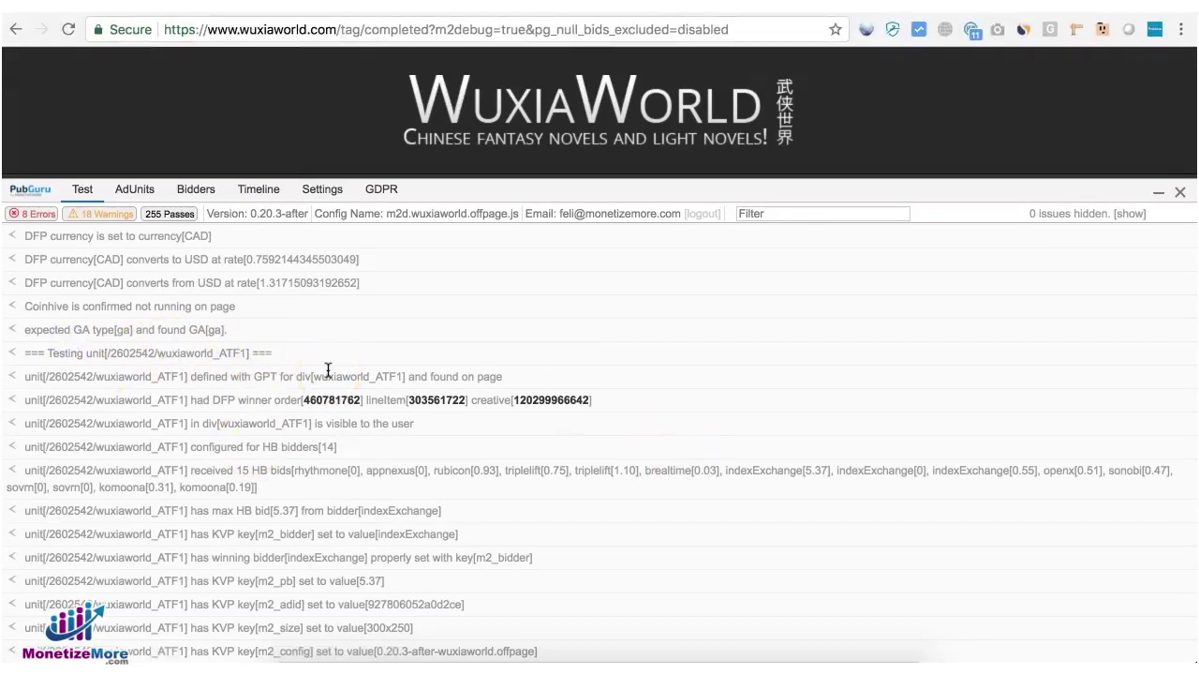
click(343, 466)
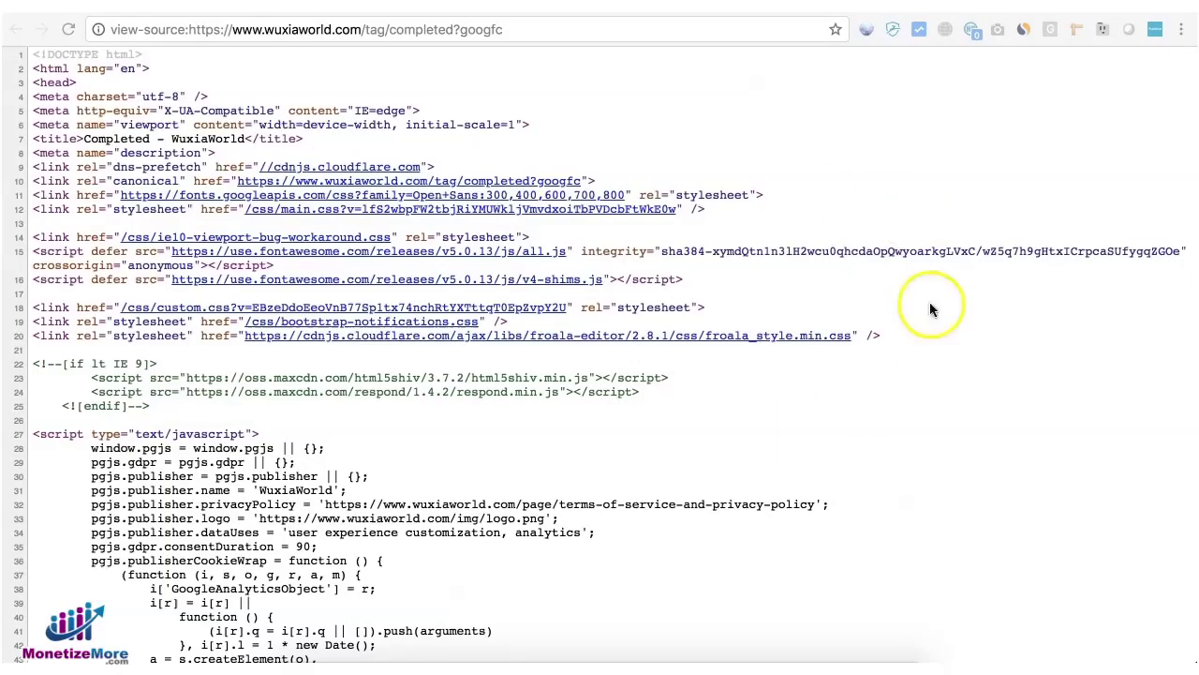
- In DFP, open the wuxiaworld_ATF1 ad unit under Inventory > Ad units and select its code
scroll(929, 349, down, 10)
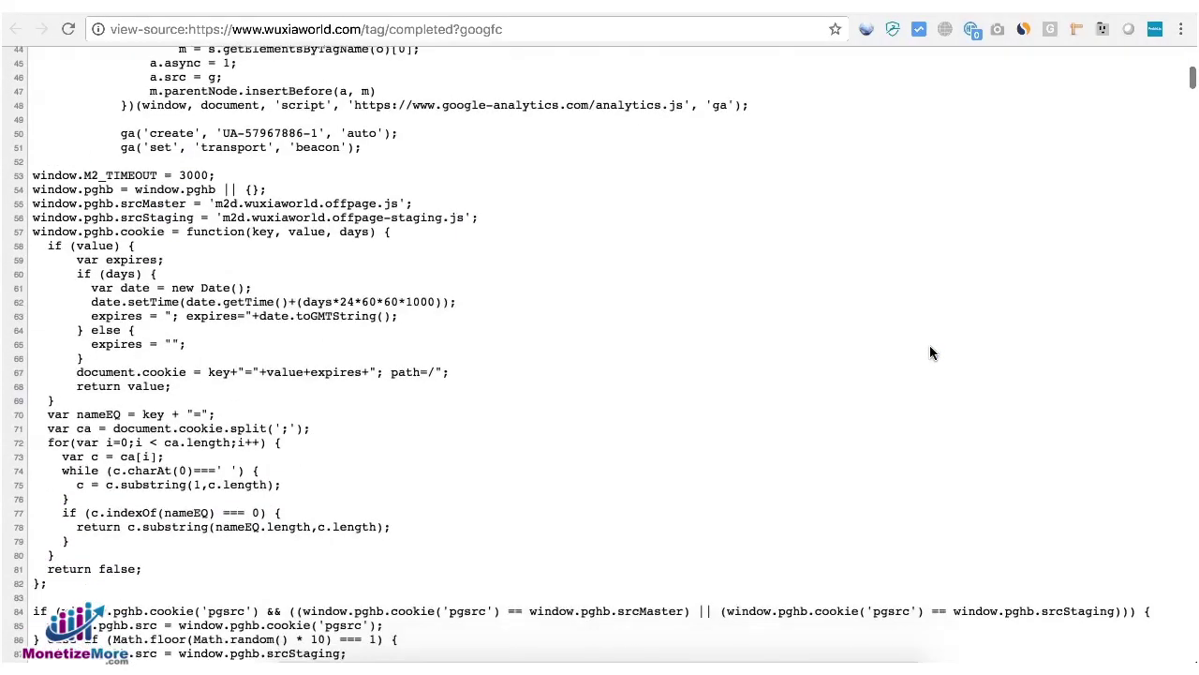
scroll(929, 352, down, 1)
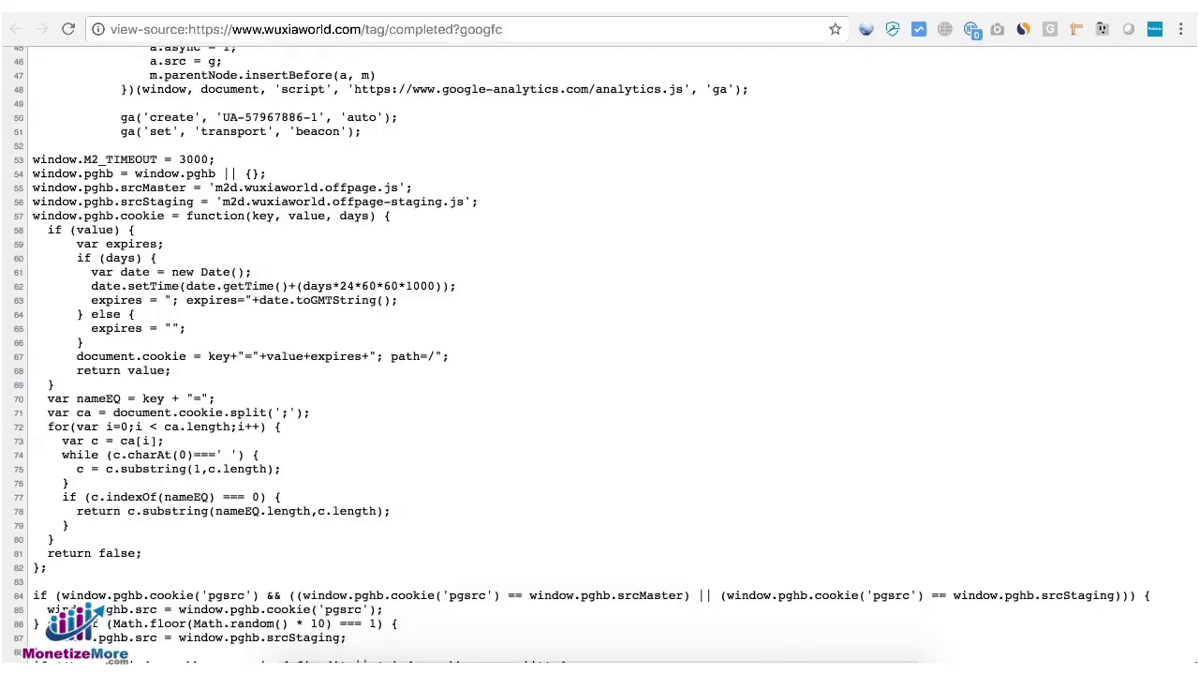
click(393, 3)
click(92, 307)
click(90, 344)
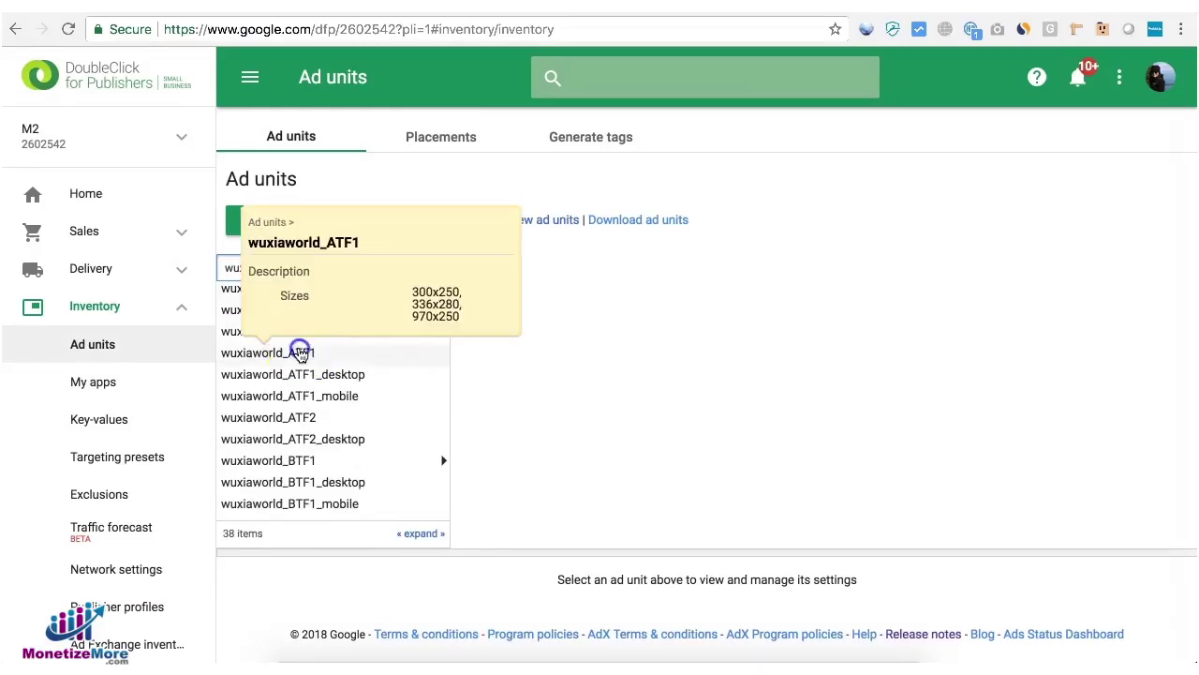
click(299, 353)
scroll(716, 357, down, 4)
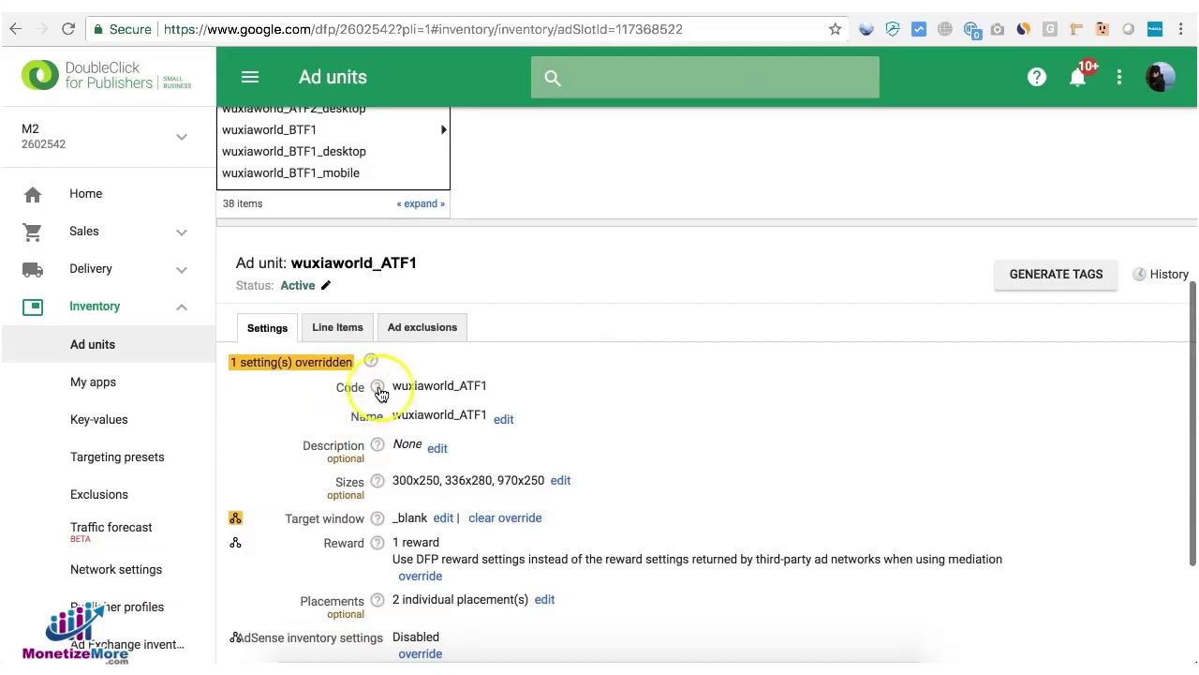
drag(394, 385, 484, 390)
key(ctrl+c)
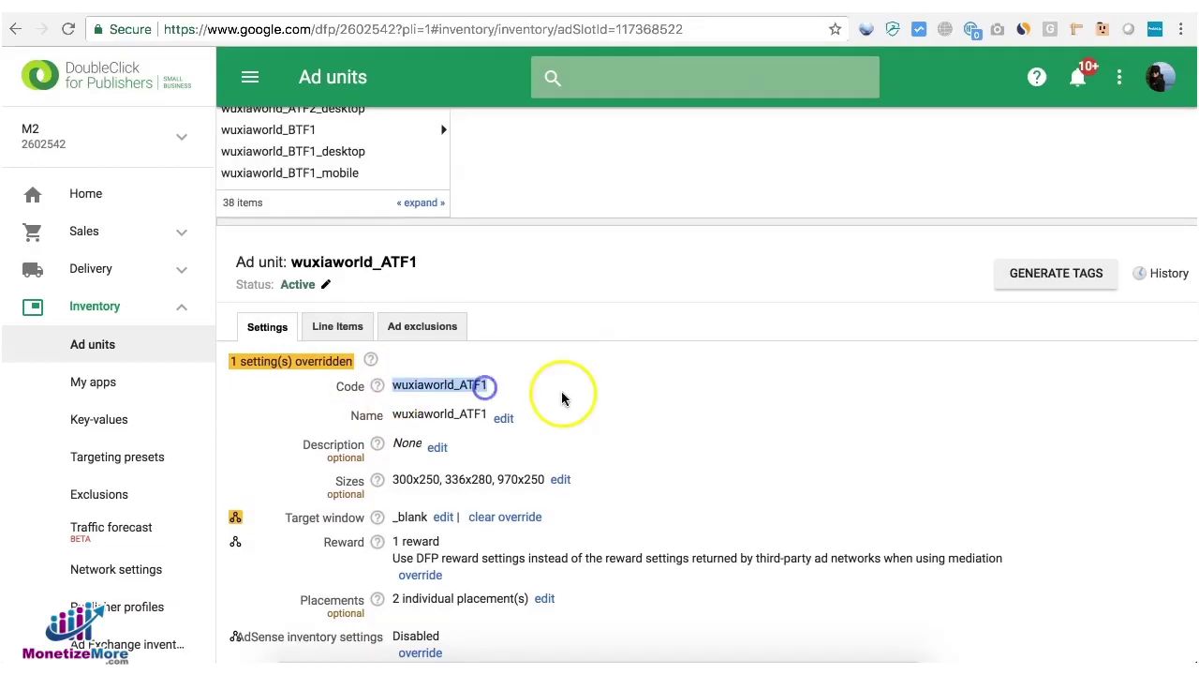
- Find wuxiaworld_ATF1 in the WuxiaWorld page source and highlight its div on line 292
click(1051, 29)
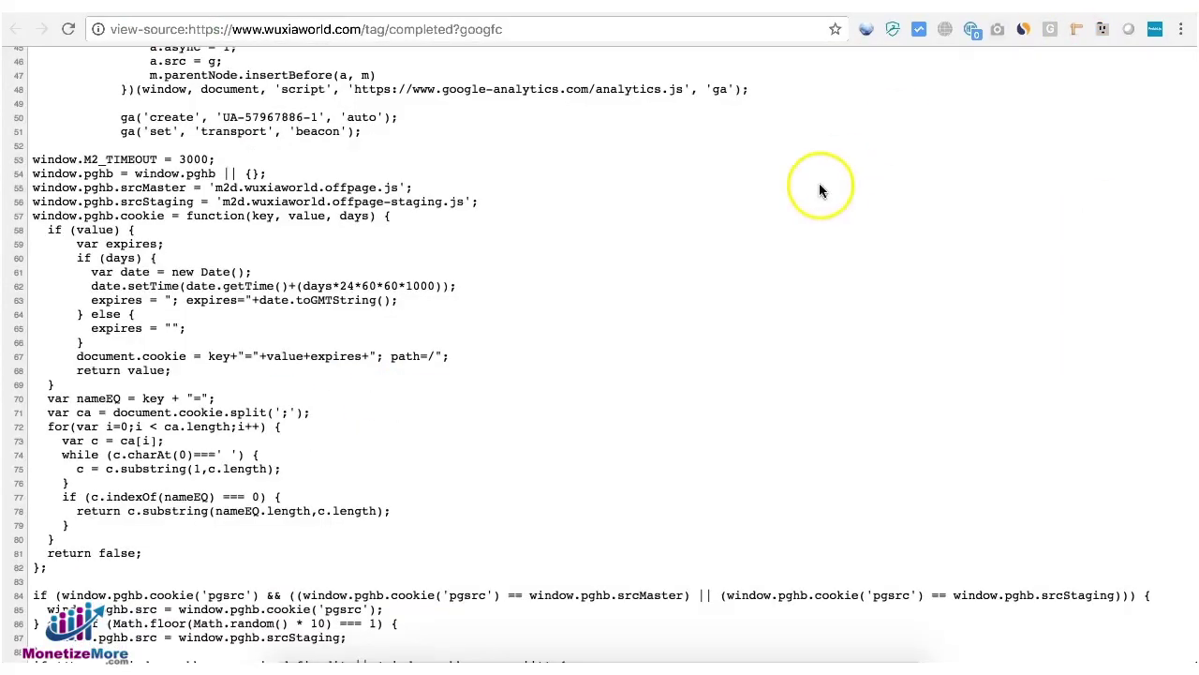
key(ctrl+f)
key(ctrl+v)
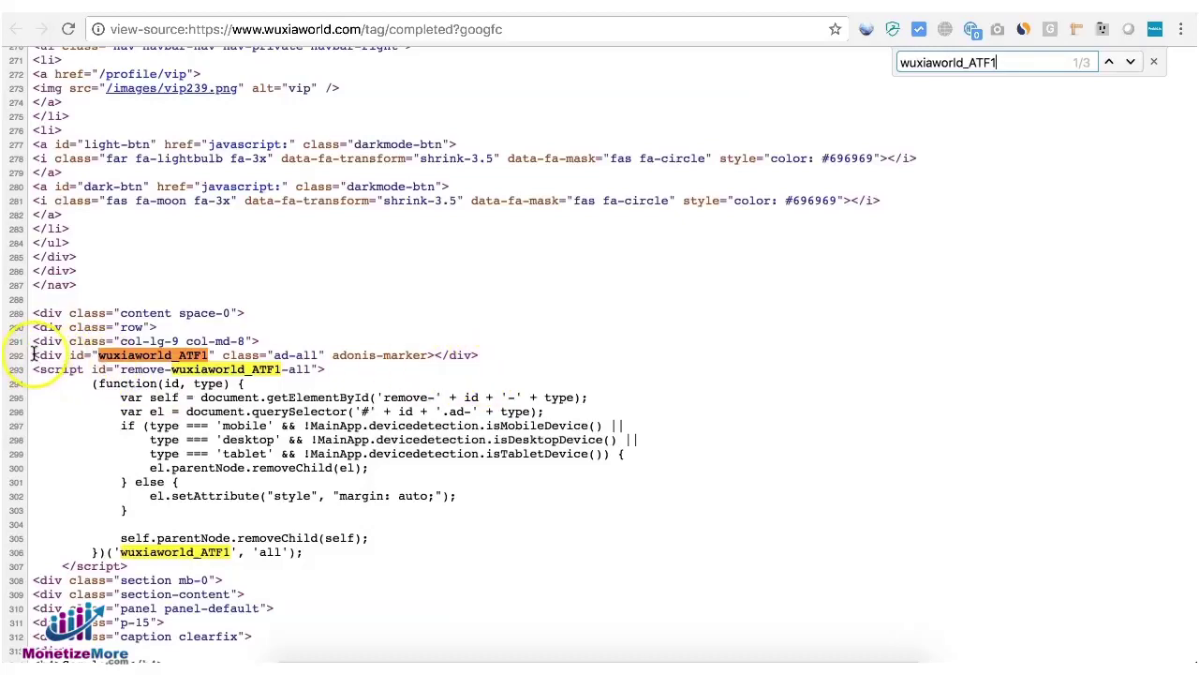
drag(34, 355, 339, 370)
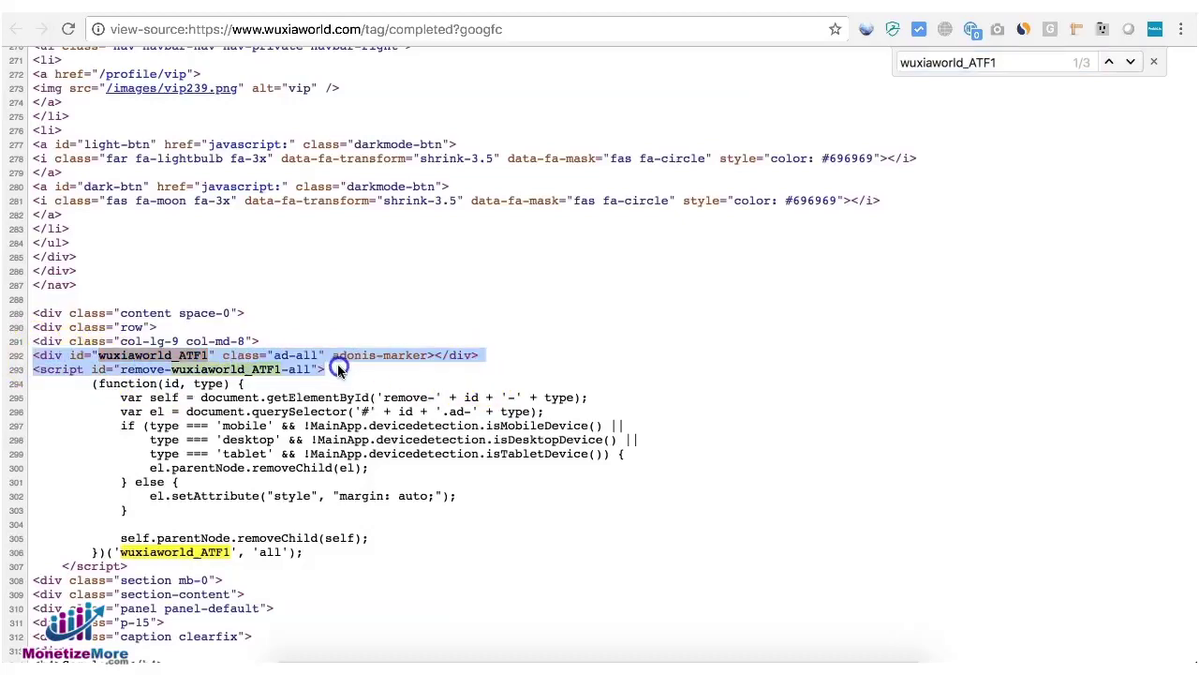
click(307, 560)
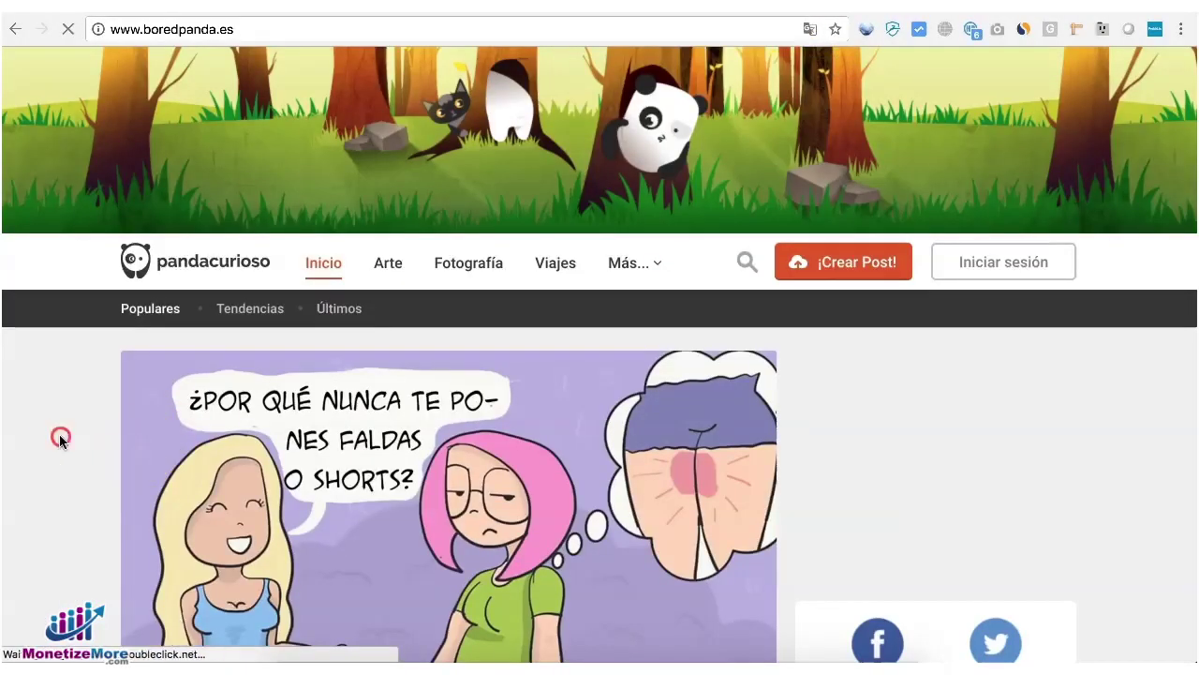
- View the boredpanda.es page source and search it for defineslot, finding 16 matches
right_click(59, 437)
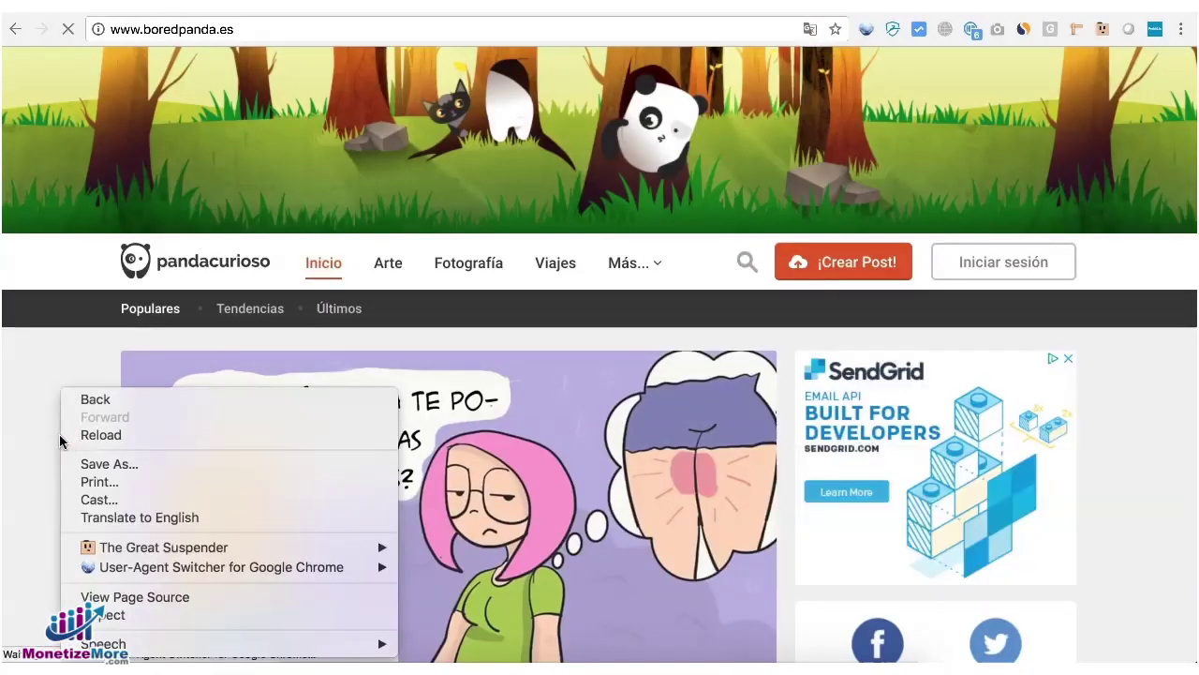
click(110, 600)
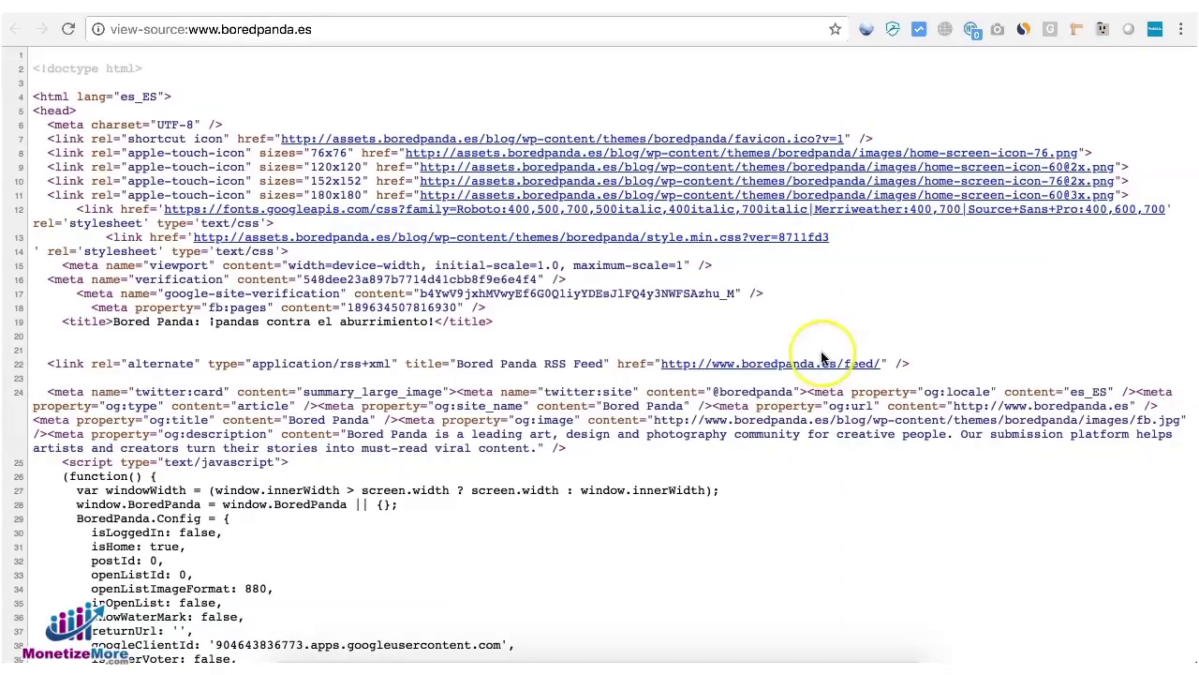
key(super+f)
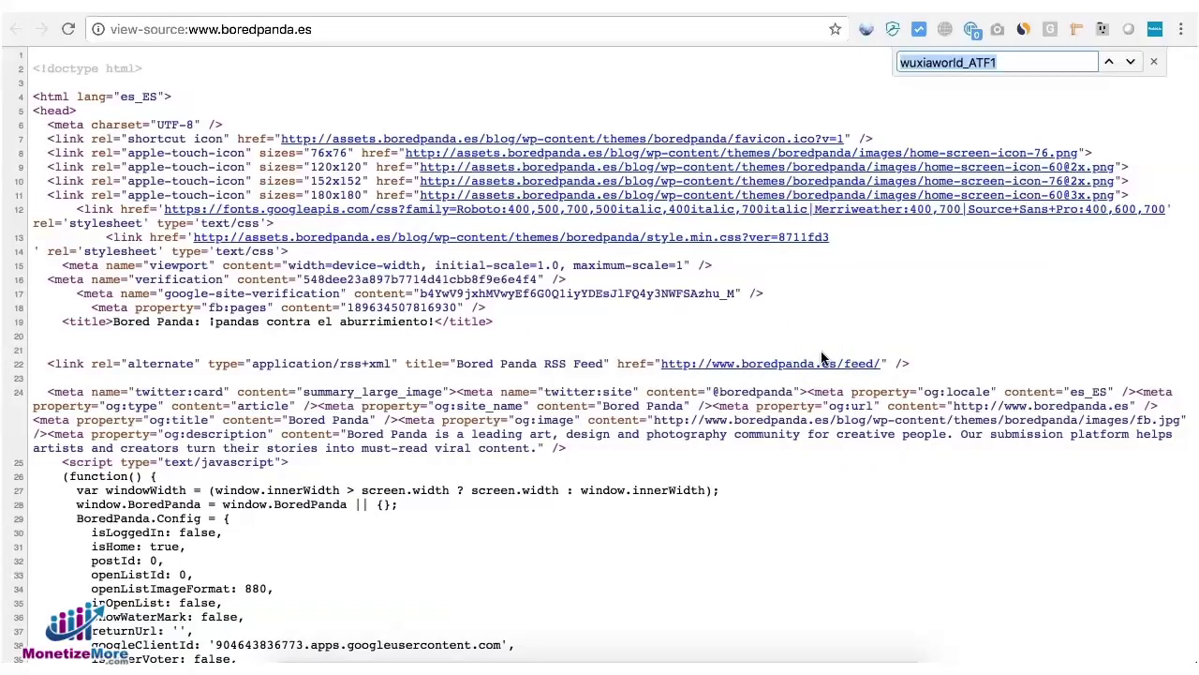
text(defineslit)
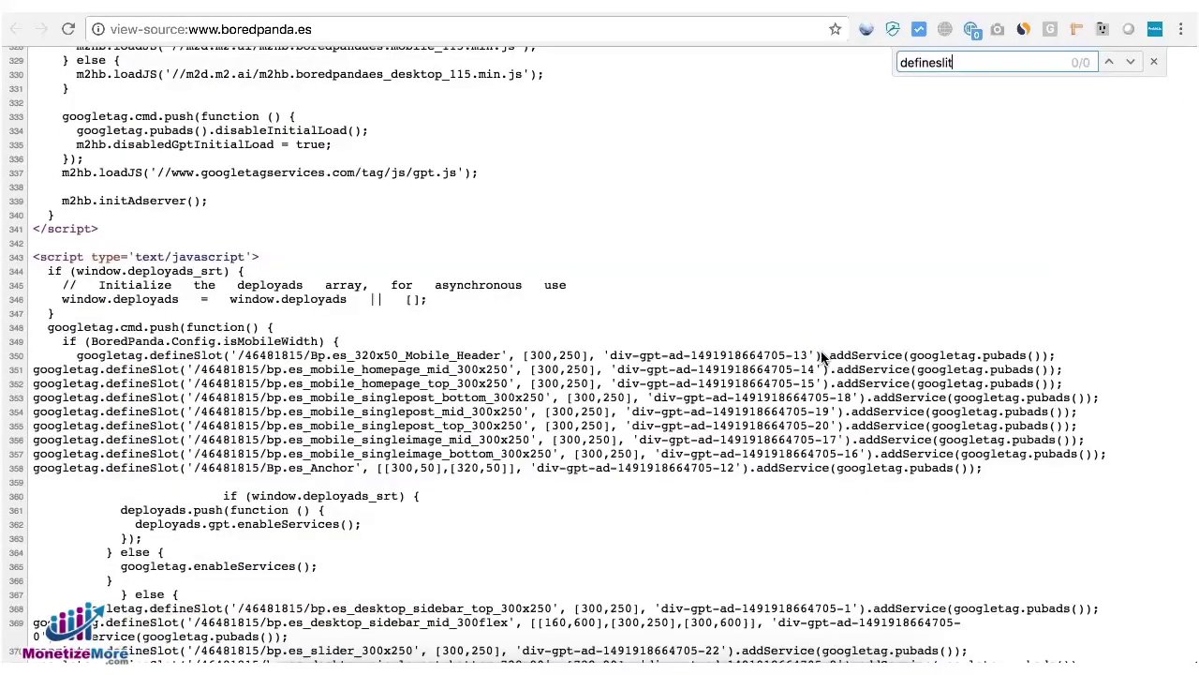
key(BackSpace)
key(BackSpace)
text(ot)
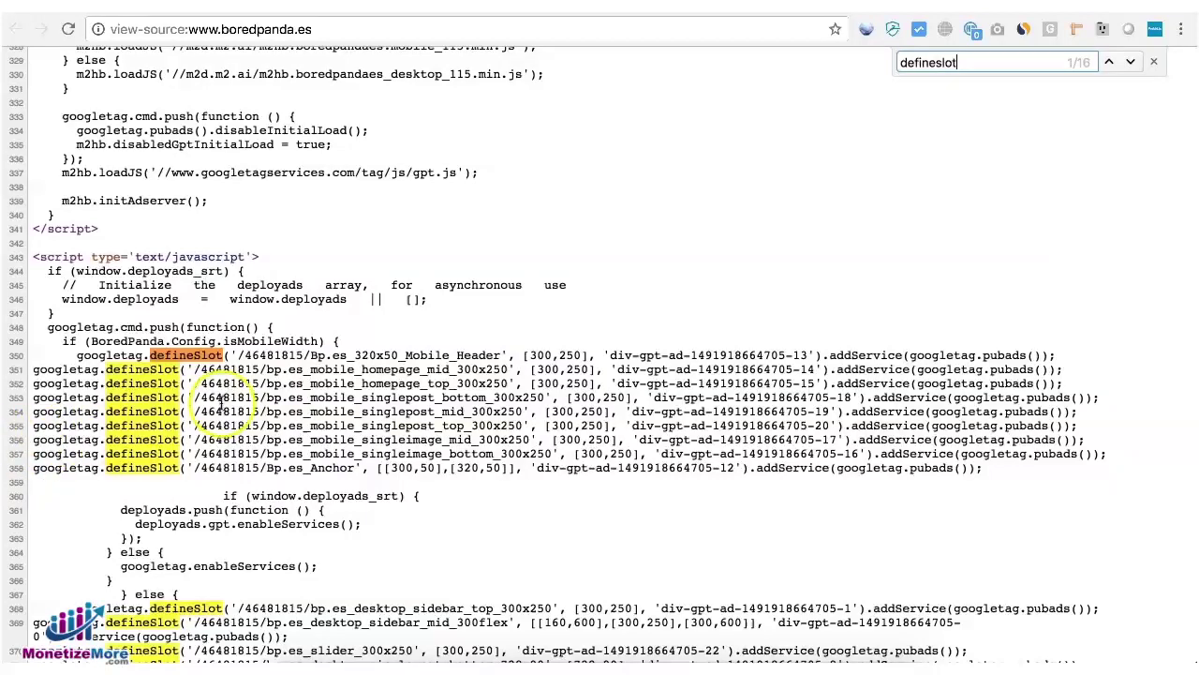
scroll(230, 397, down, 4)
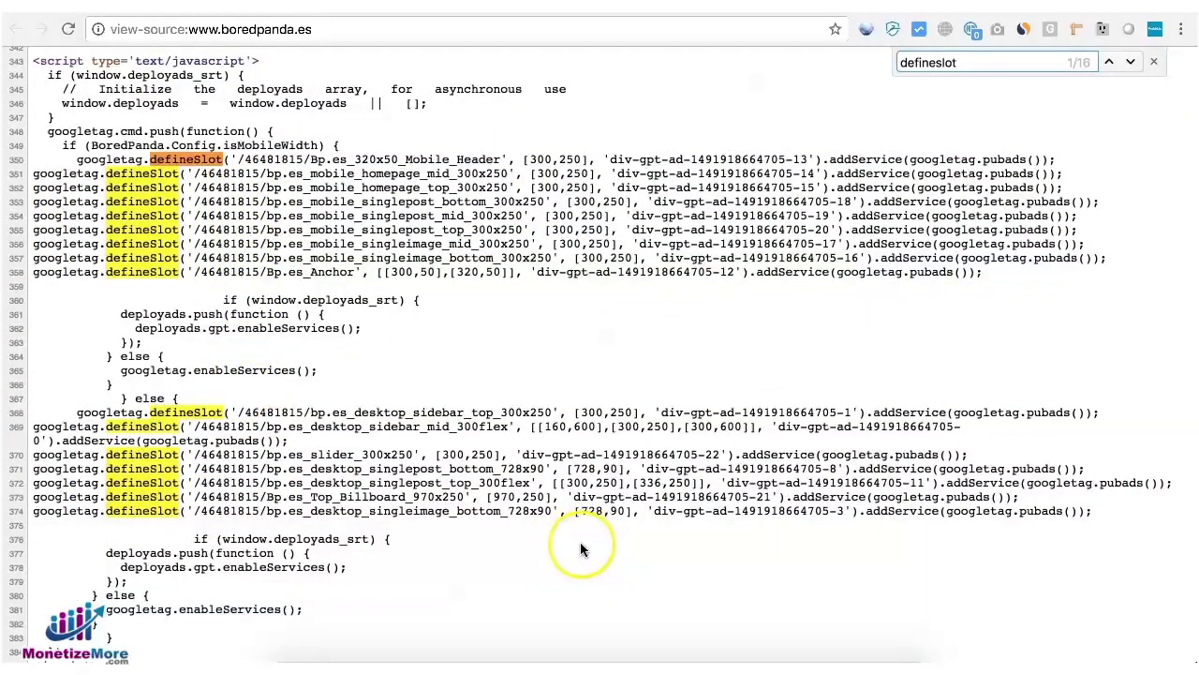
drag(662, 412, 803, 442)
click(806, 551)
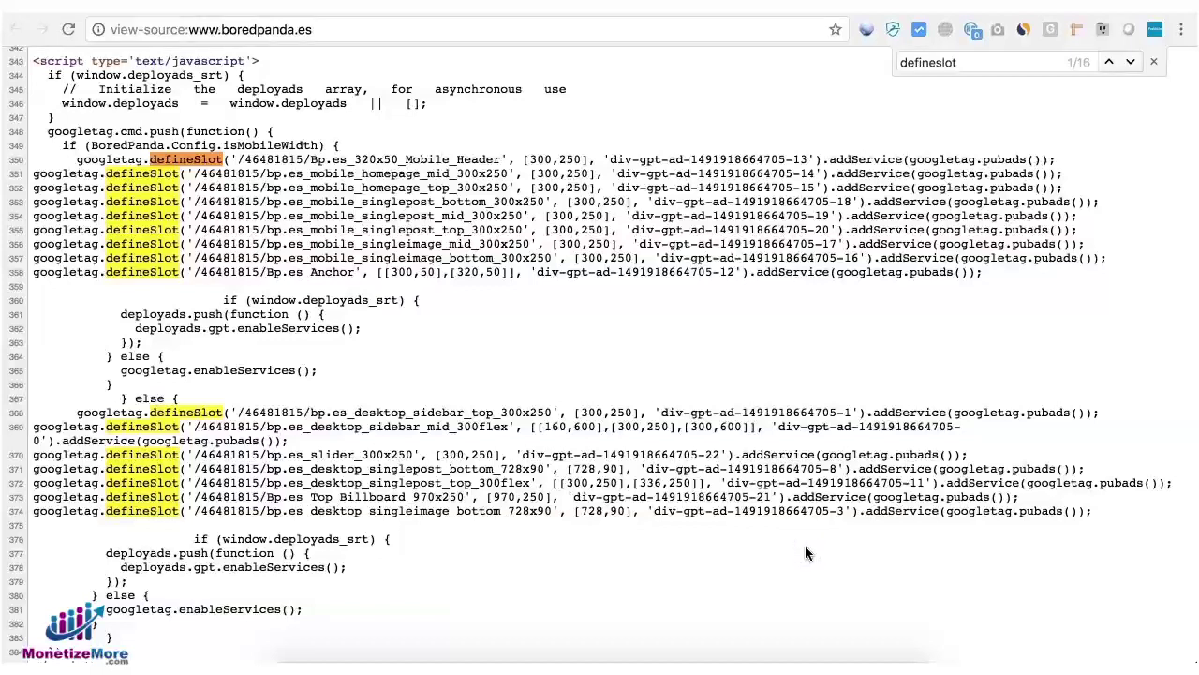
click(780, 427)
drag(780, 427, 59, 440)
key(super+c)
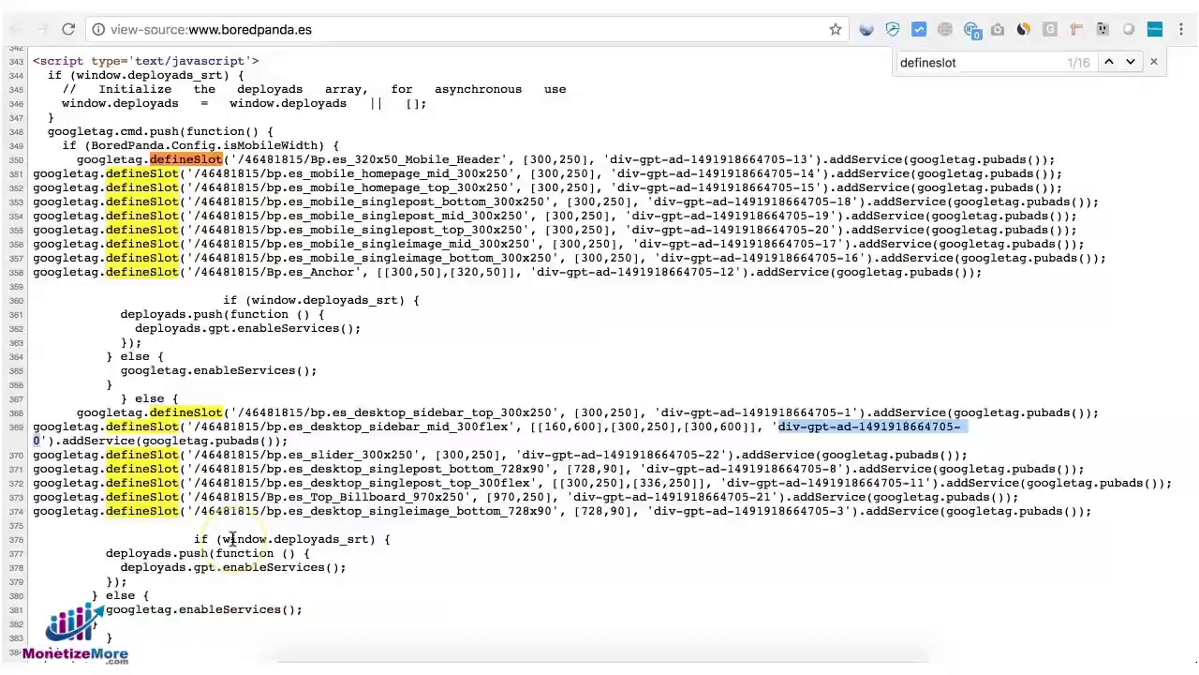
key(super+f)
key(super+v)
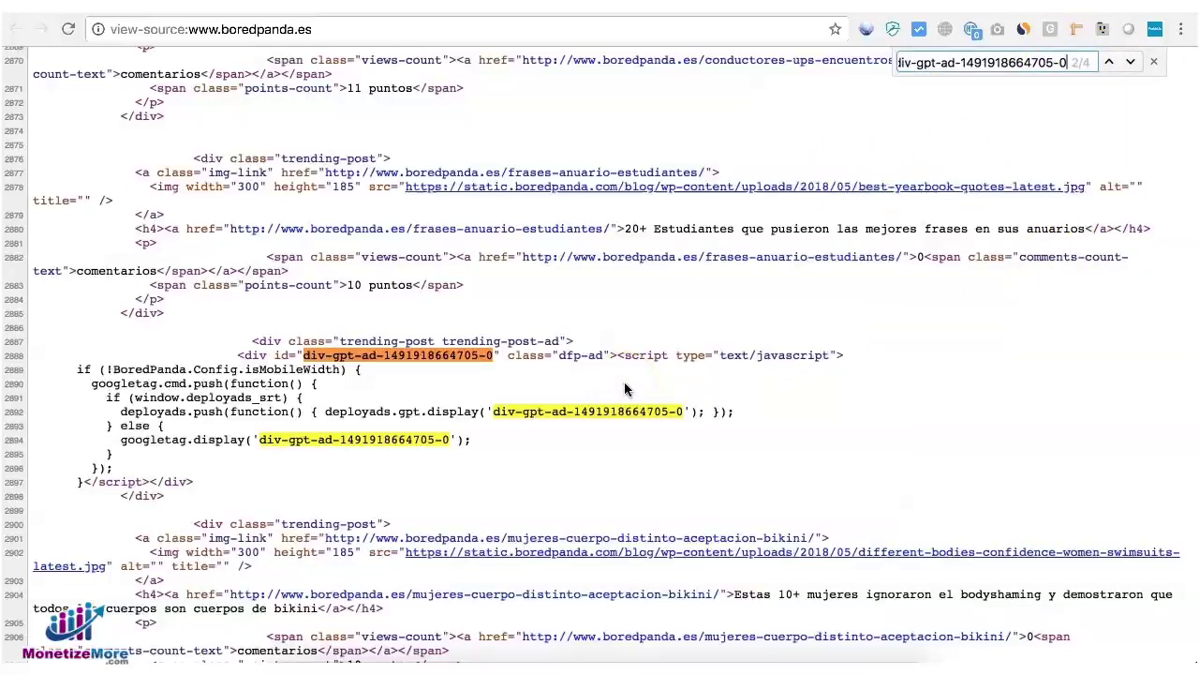
key(Return)
key(Return)
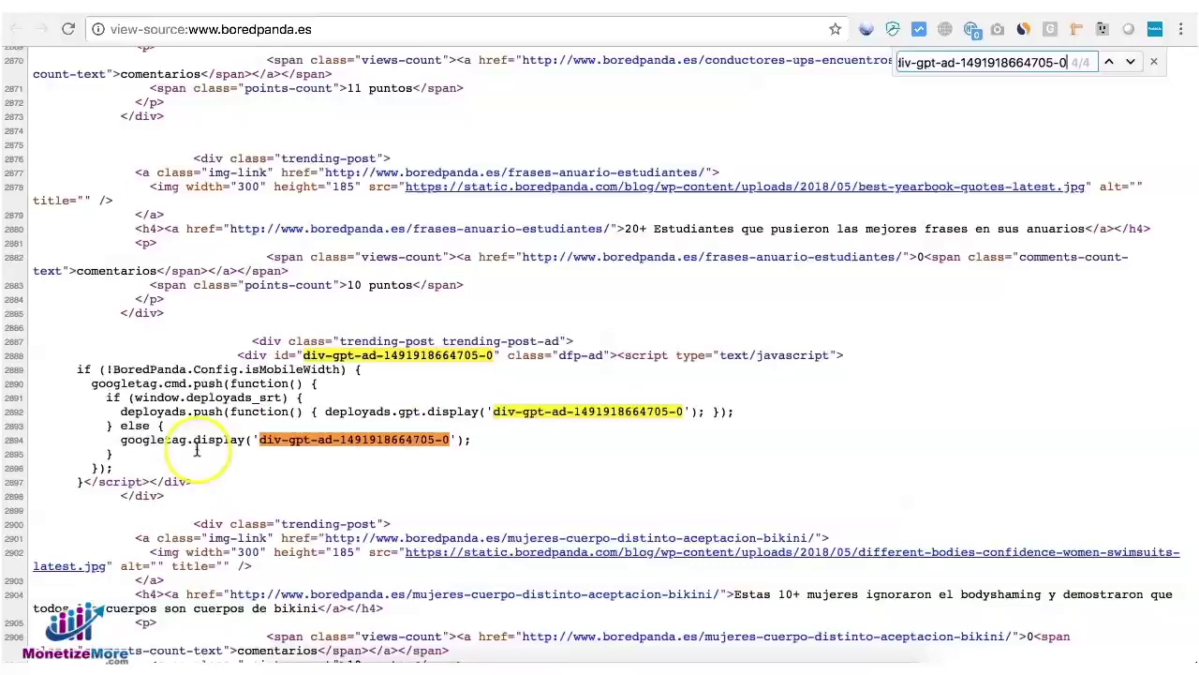
drag(231, 356, 478, 454)
click(478, 455)
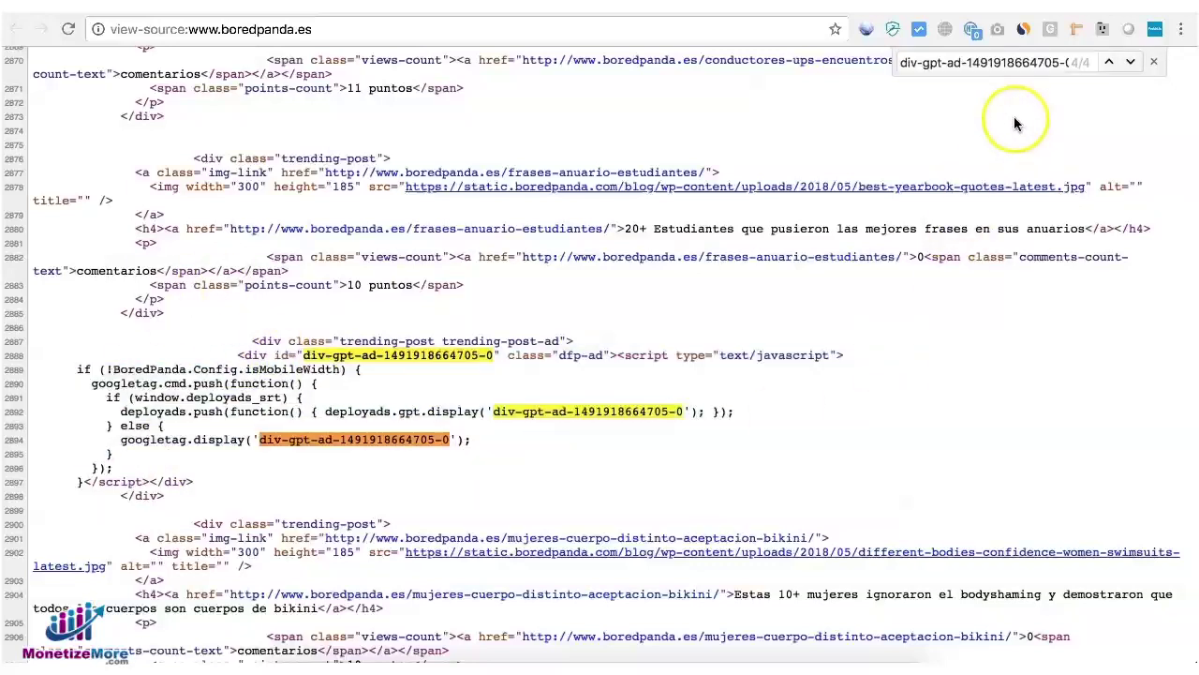
click(1018, 64)
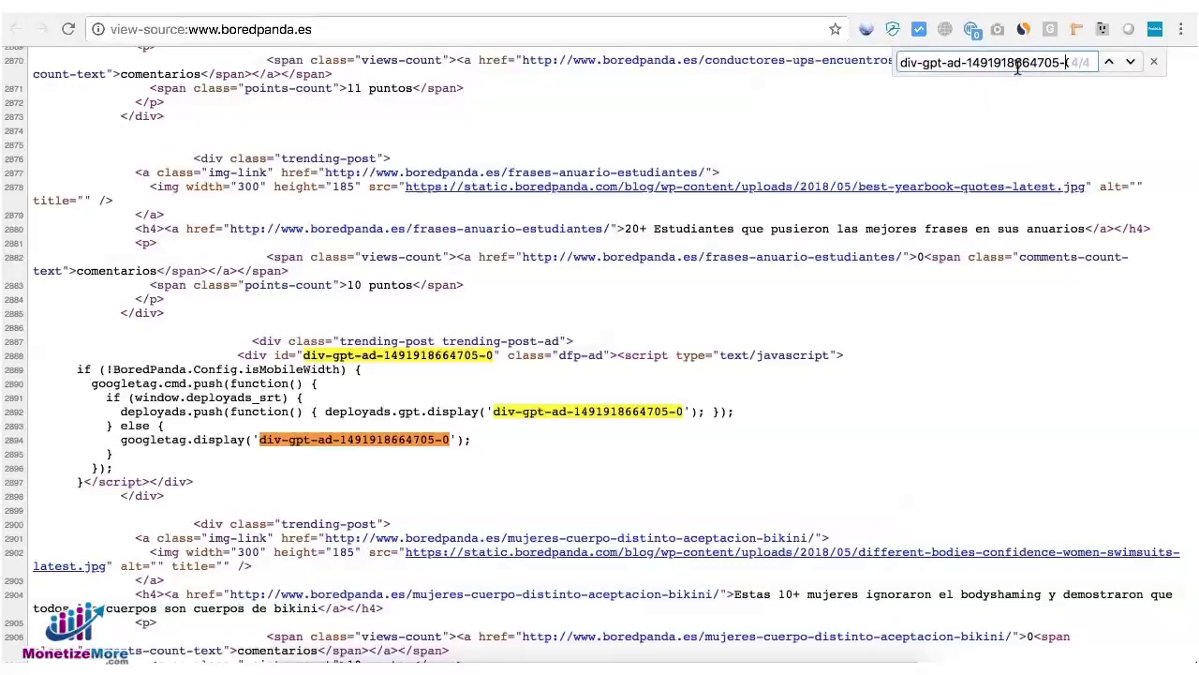
key(Return)
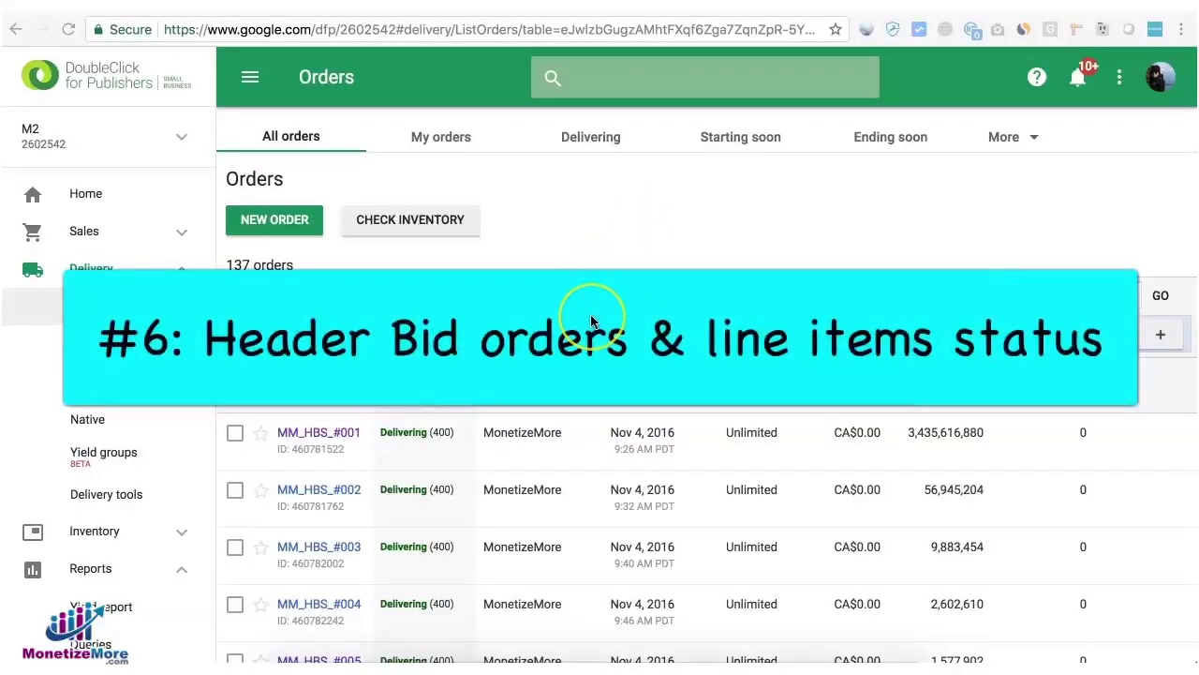
- Check the MM_HBS orders' line item statuses, then search the PGHB configuration list for 'w'
scroll(590, 322, down, 2)
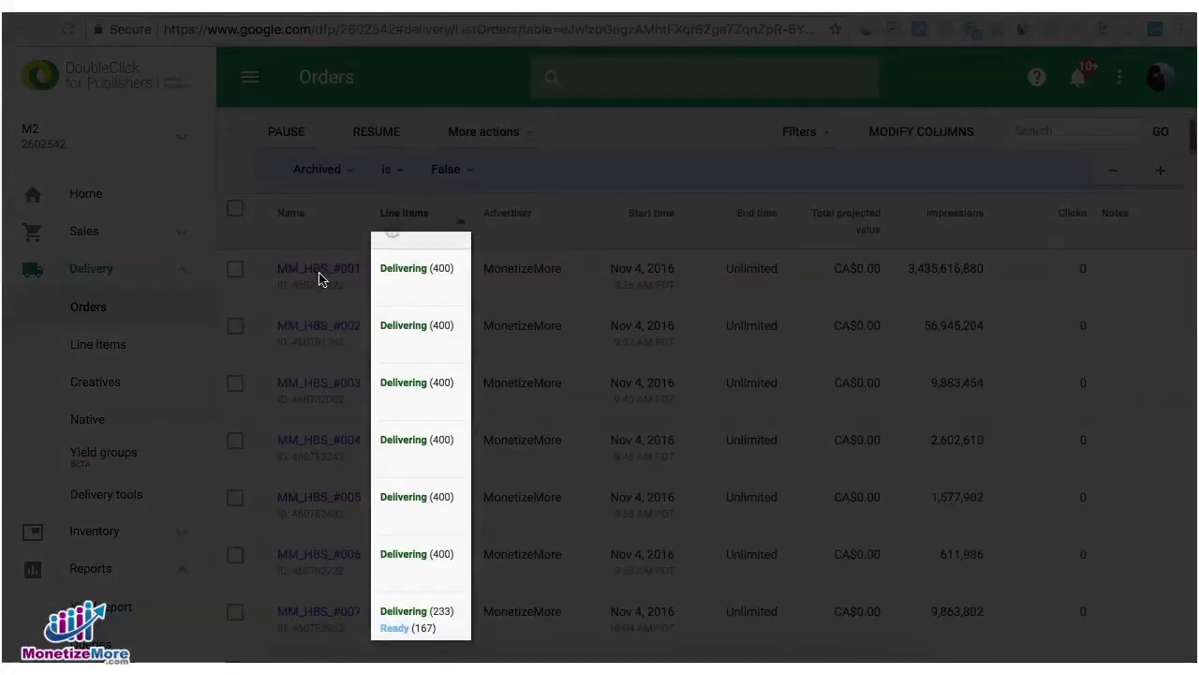
scroll(319, 274, up, 1)
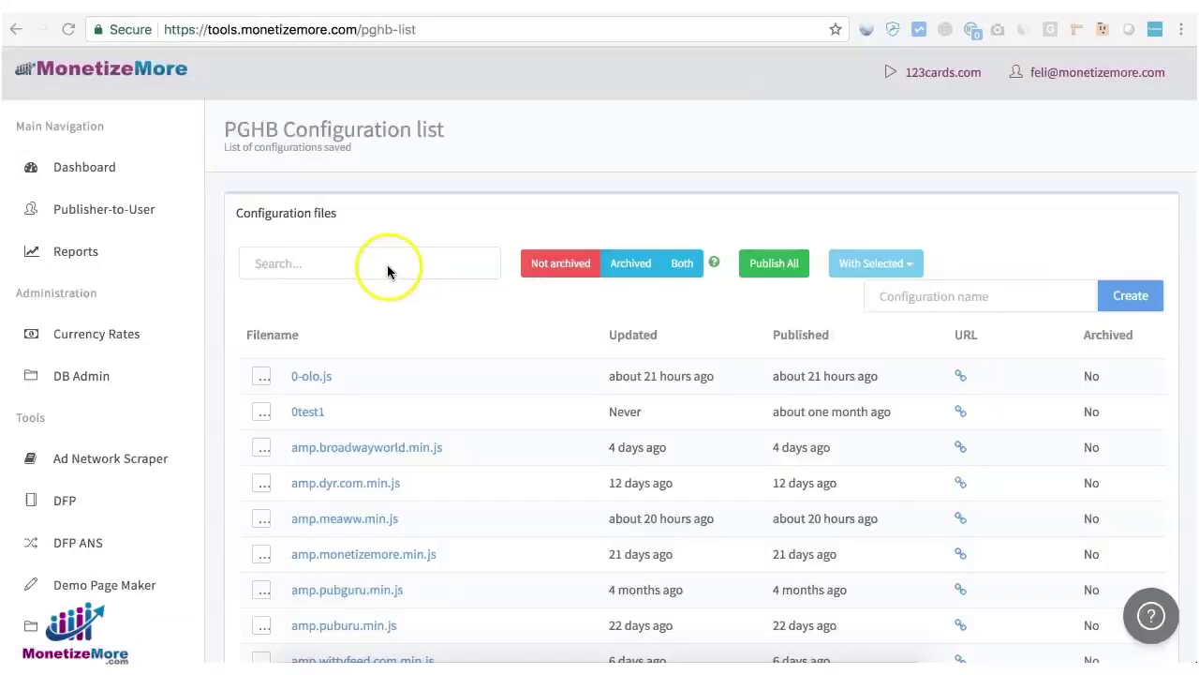
click(387, 266)
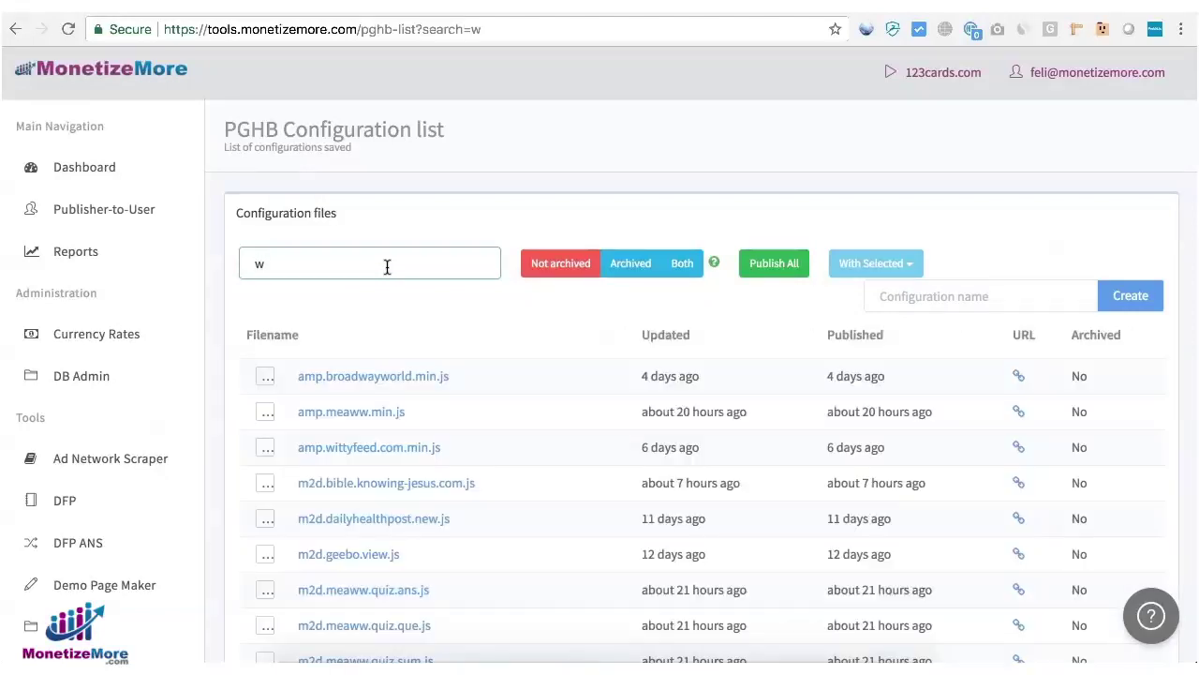
- Open PGHB configurator 543 and compare its ATF1 slot name with DFP code wuxiaworld_ATF1
click(424, 294)
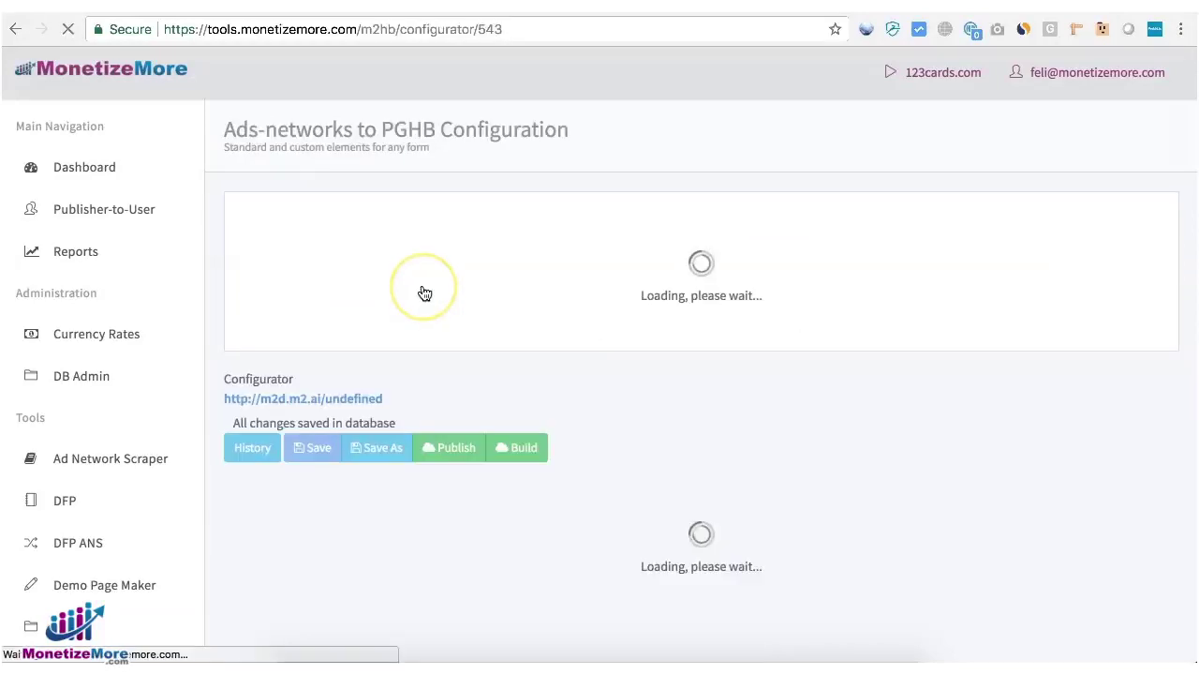
scroll(518, 415, down, 3)
double_click(298, 344)
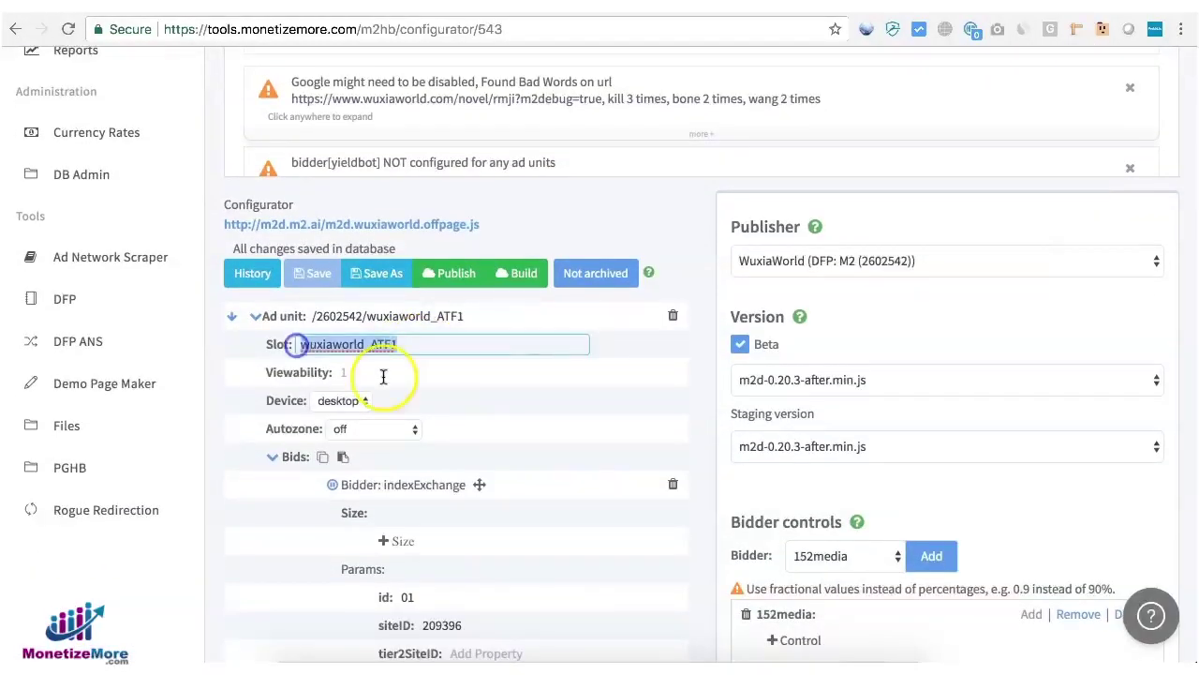
click(506, 5)
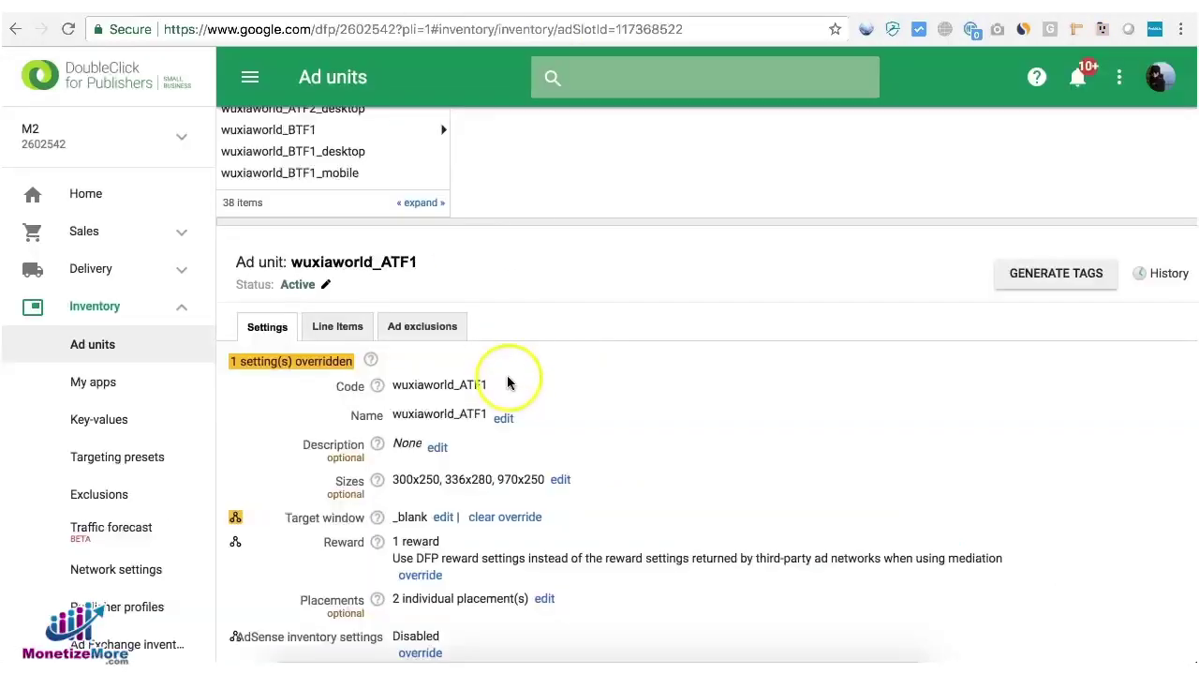
drag(509, 383, 390, 394)
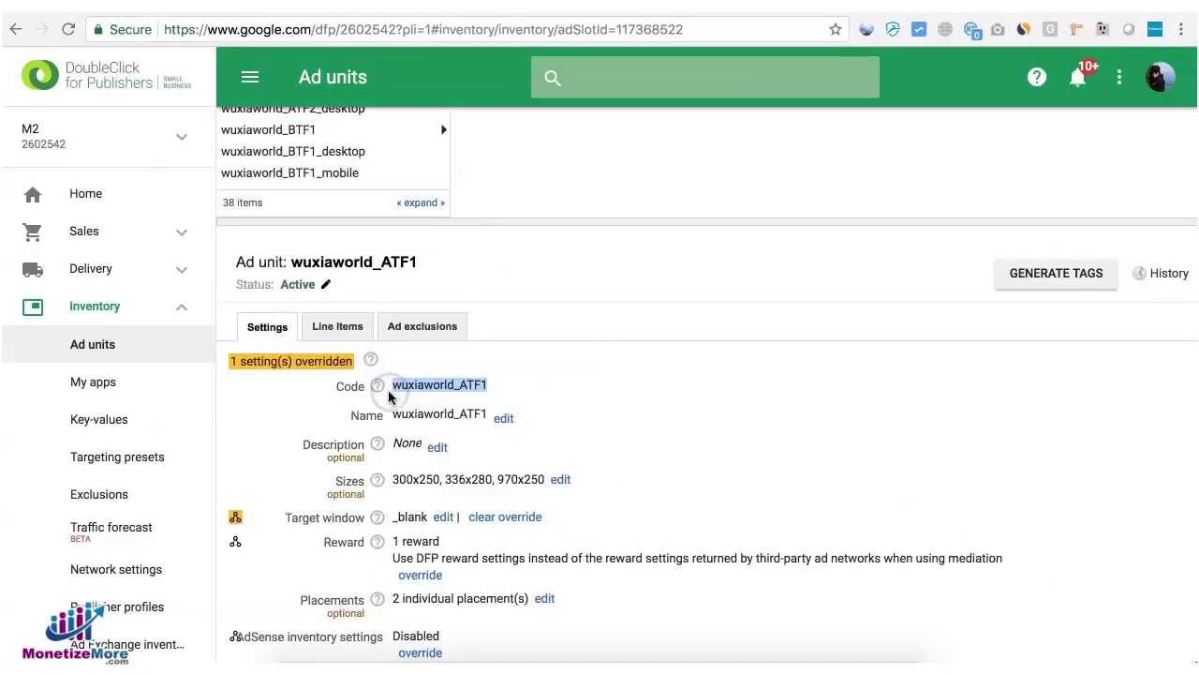
drag(393, 385, 487, 395)
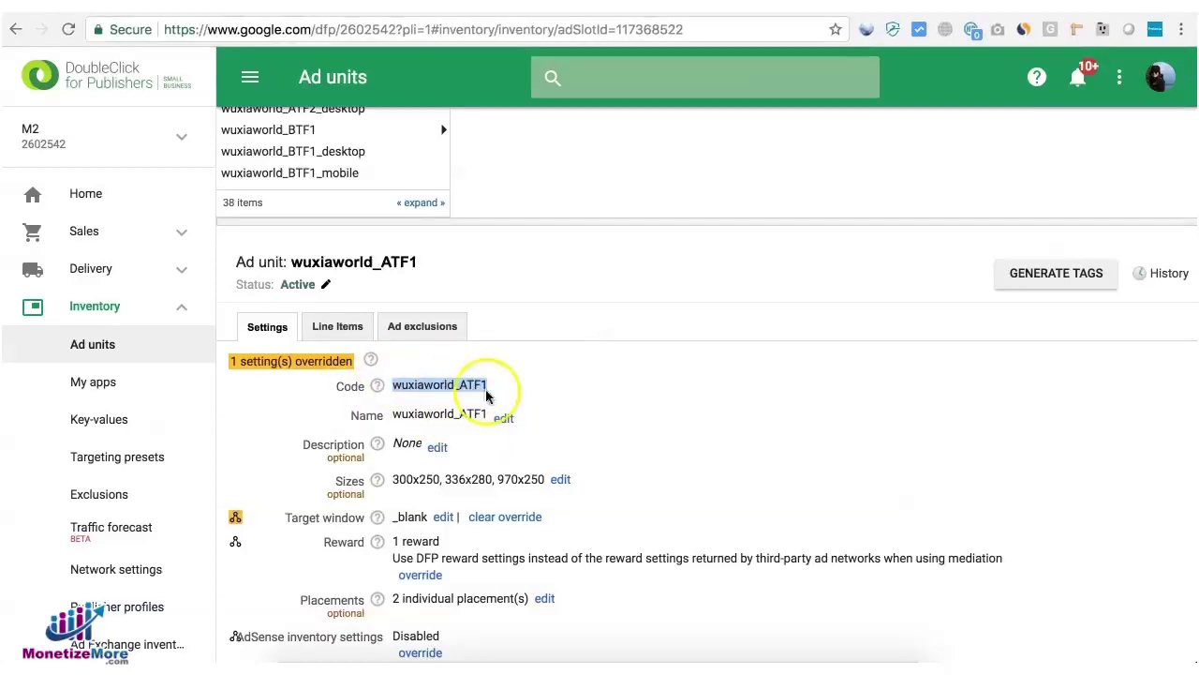
click(1022, 6)
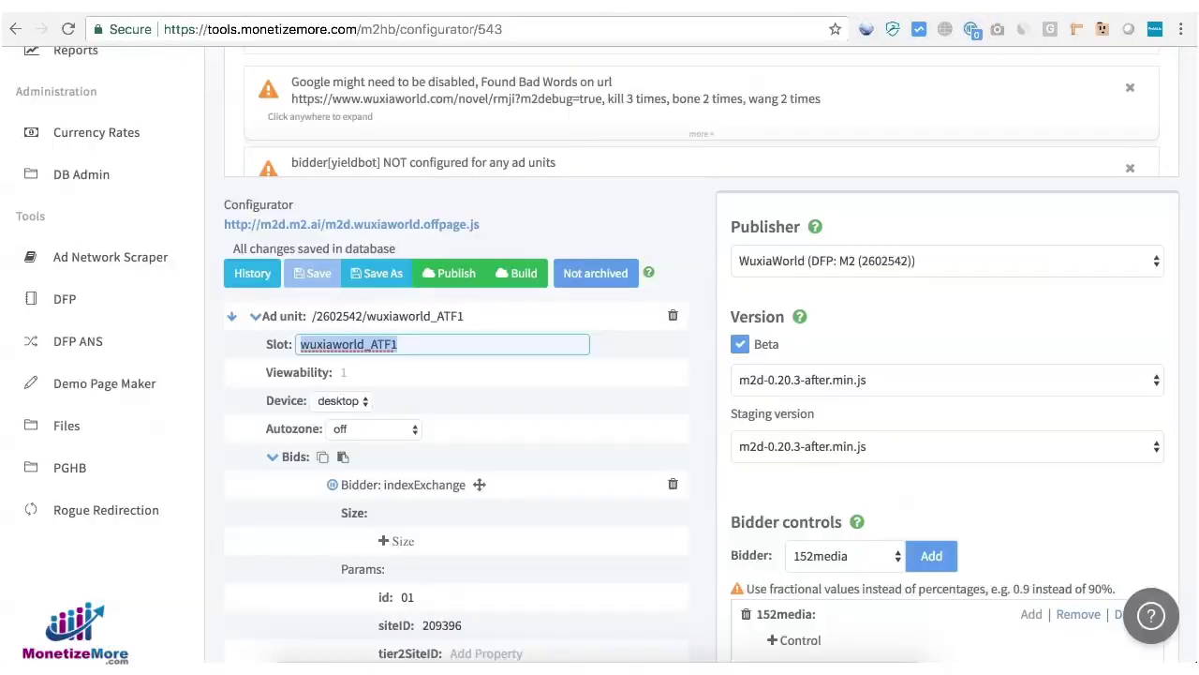
click(319, 316)
drag(319, 316, 351, 316)
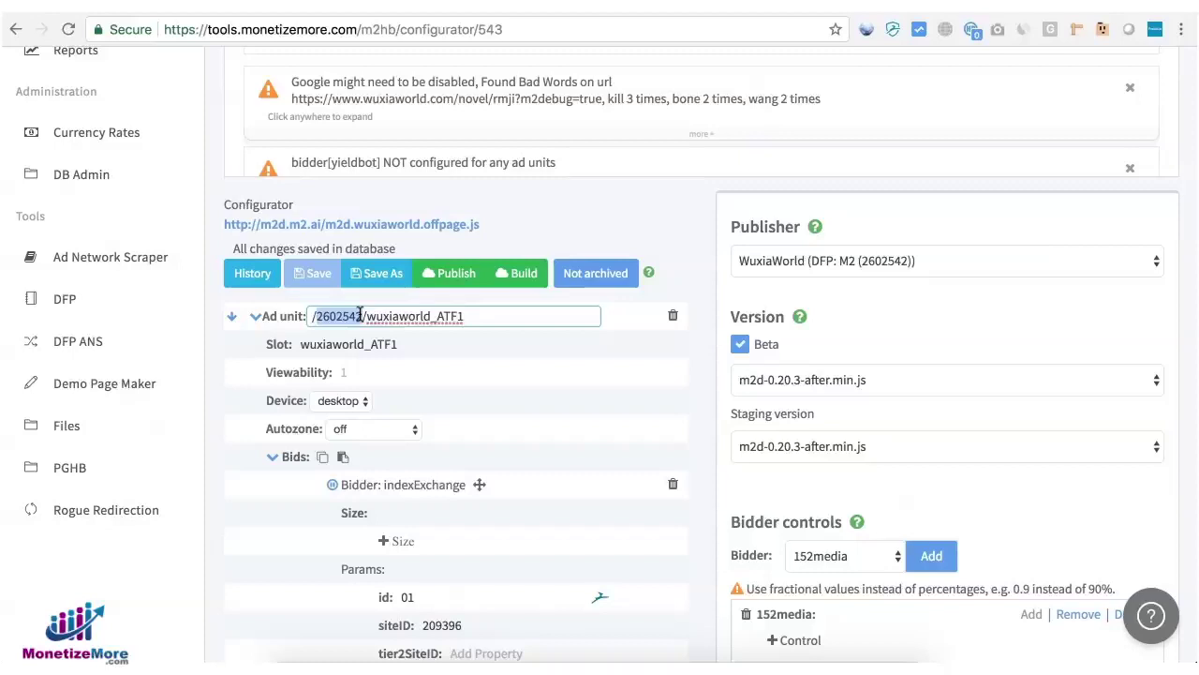
click(371, 316)
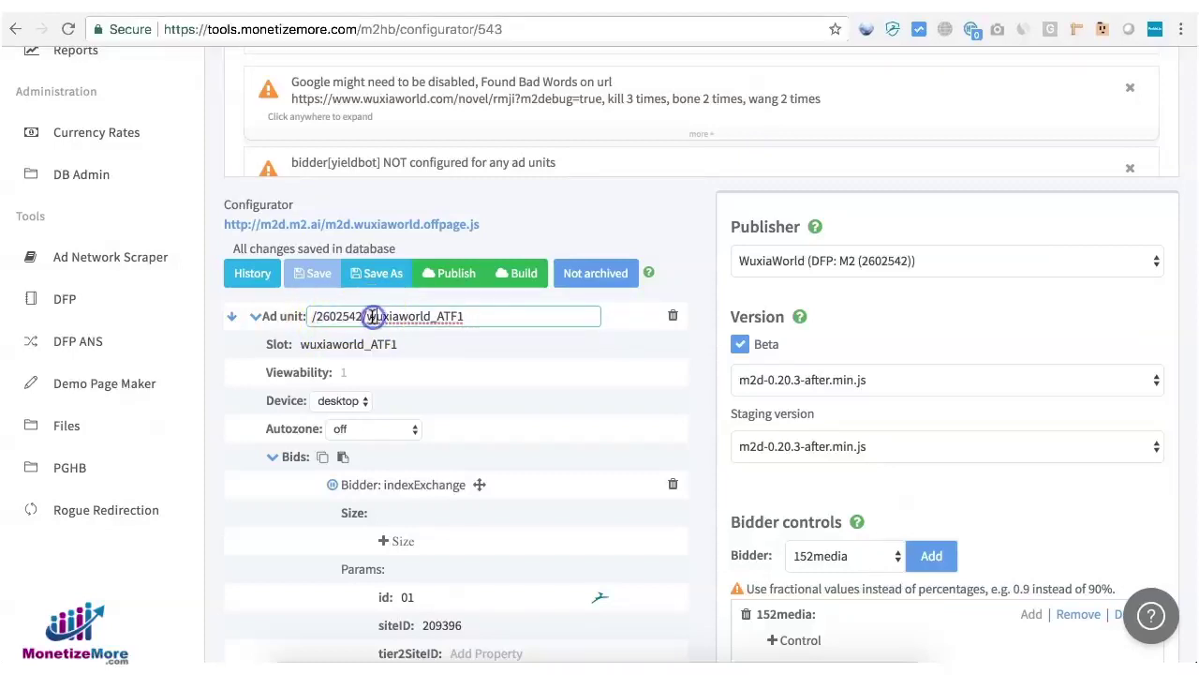
drag(371, 316, 481, 316)
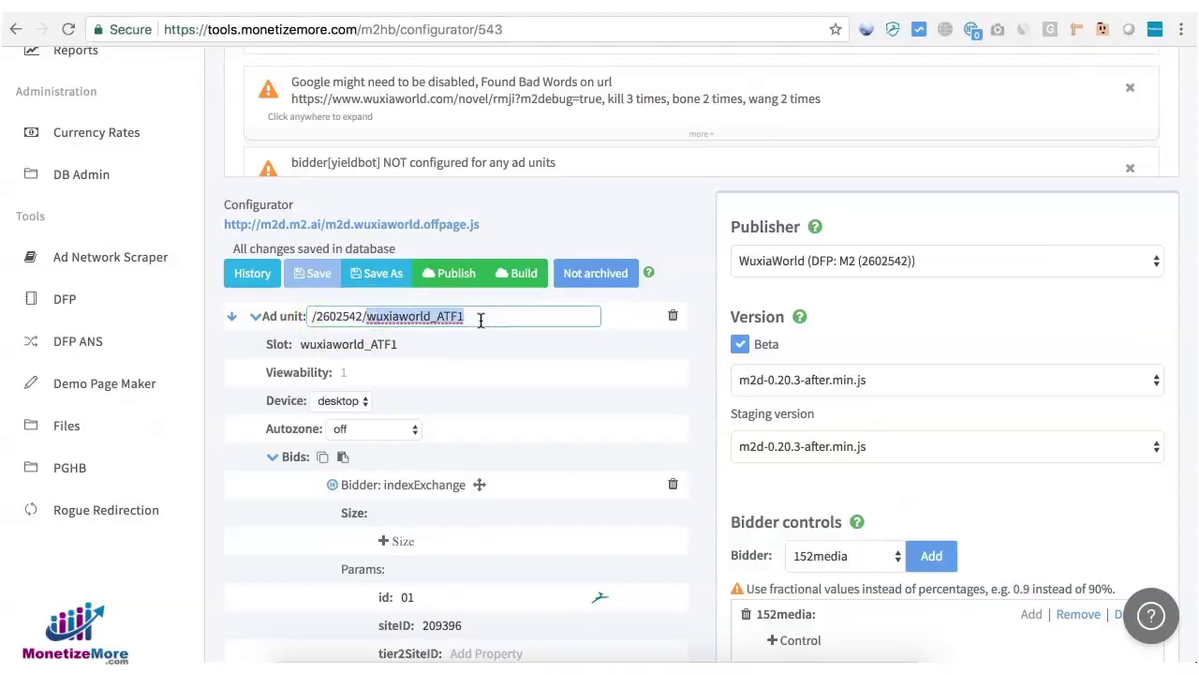
click(449, 343)
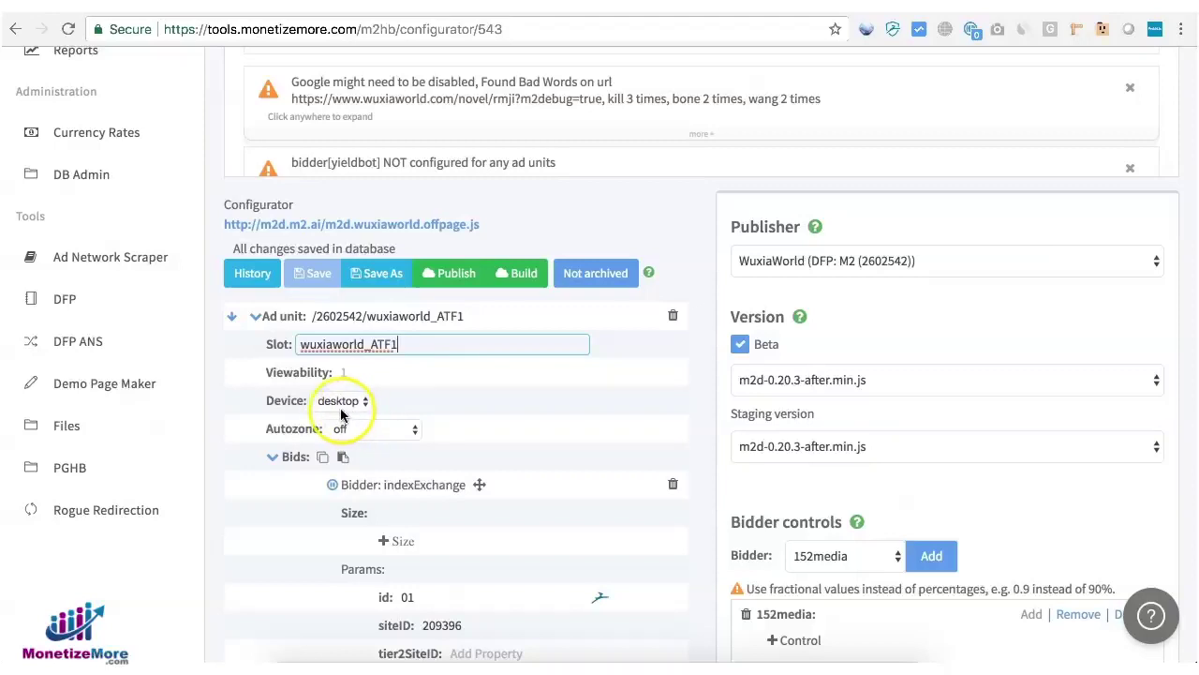
scroll(401, 487, down, 3)
click(462, 455)
scroll(516, 431, down, 10)
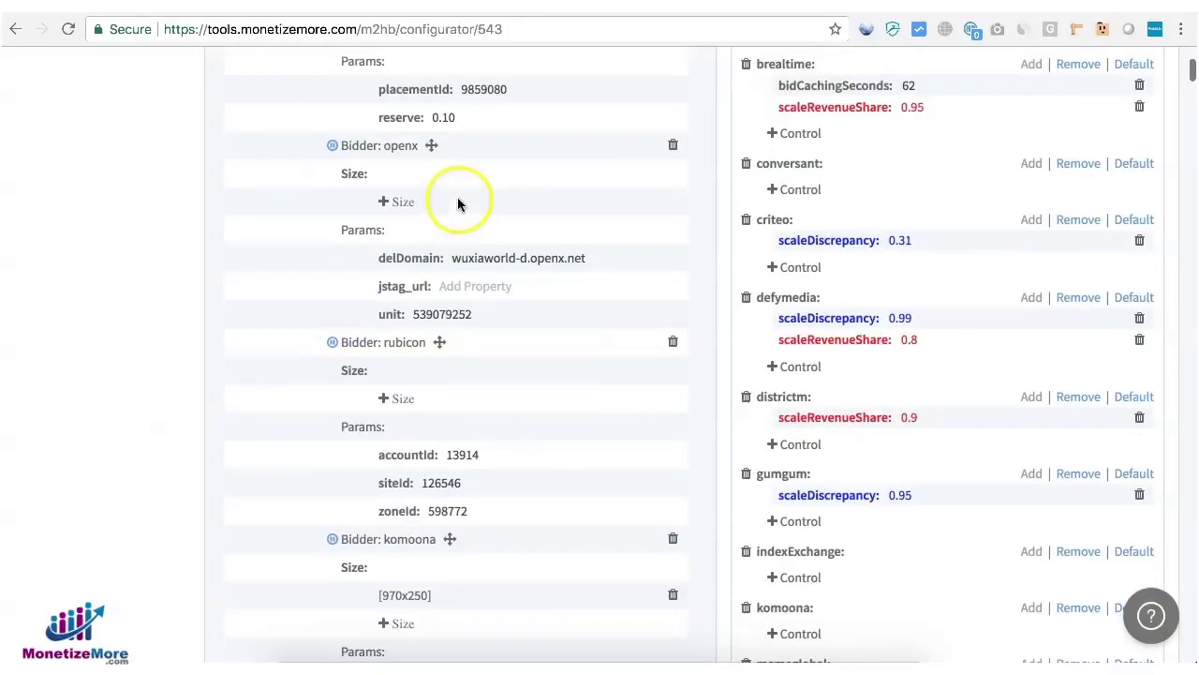
scroll(436, 415, up, 10)
scroll(453, 430, up, 8)
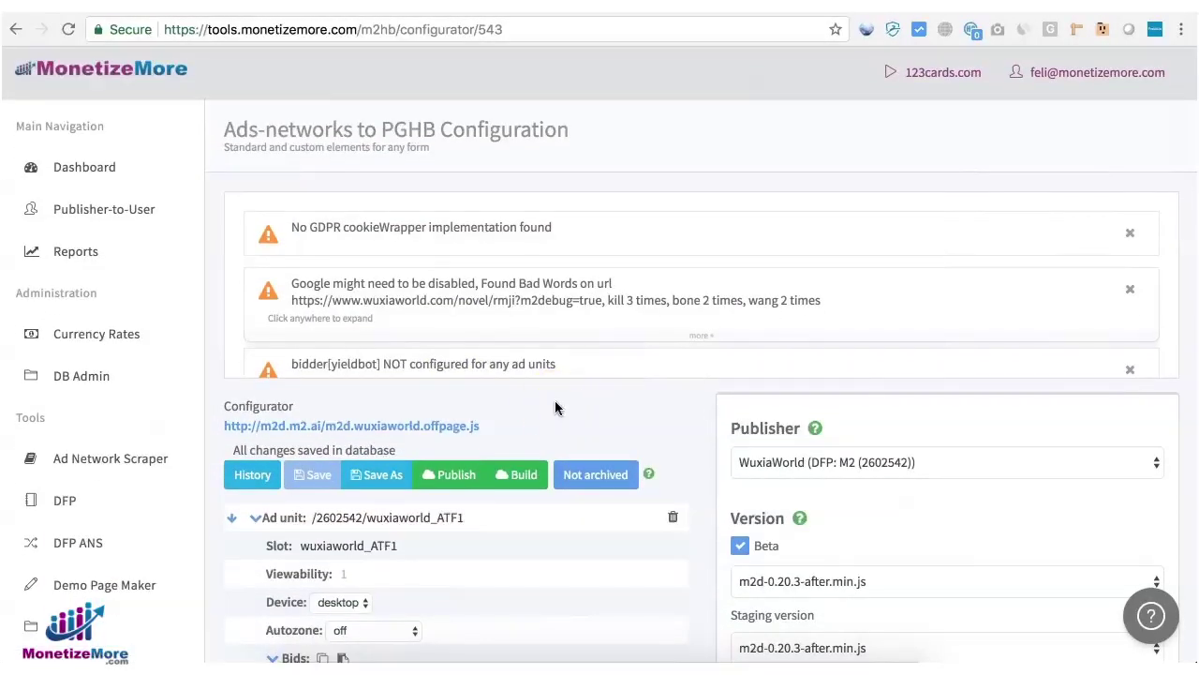
scroll(571, 411, down, 5)
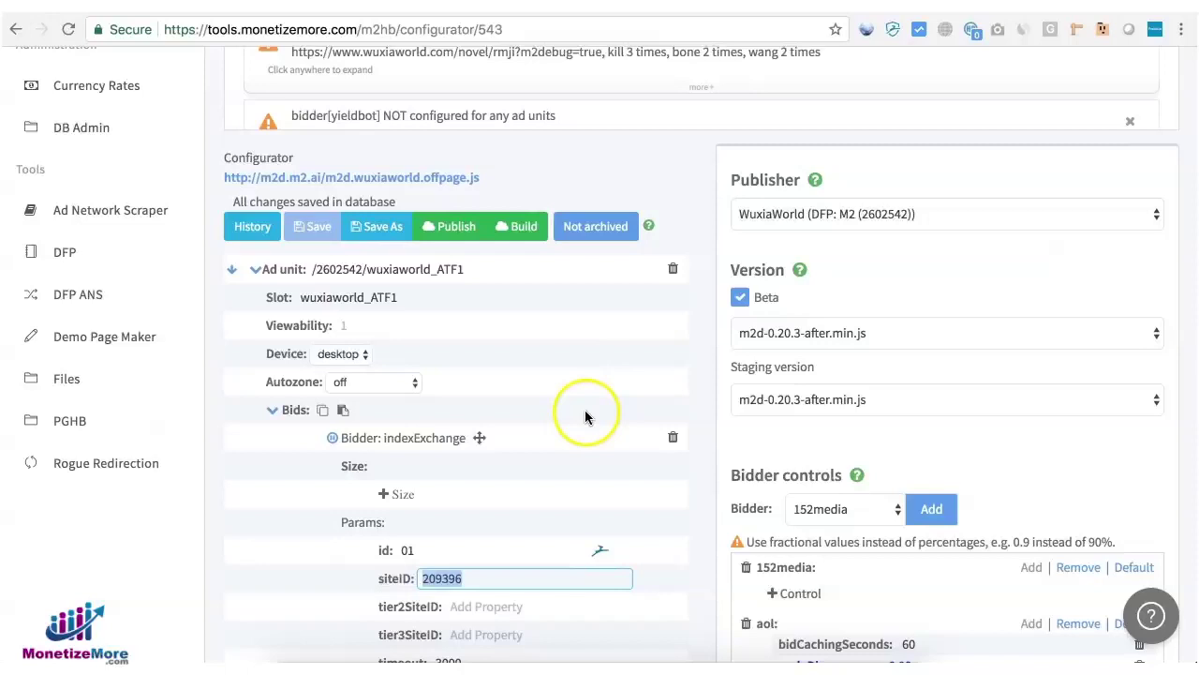
- Raise the appnexus reserve floor for ATF1 from 0.10 to 1.00
click(696, 466)
scroll(696, 465, down, 6)
scroll(696, 466, down, 1)
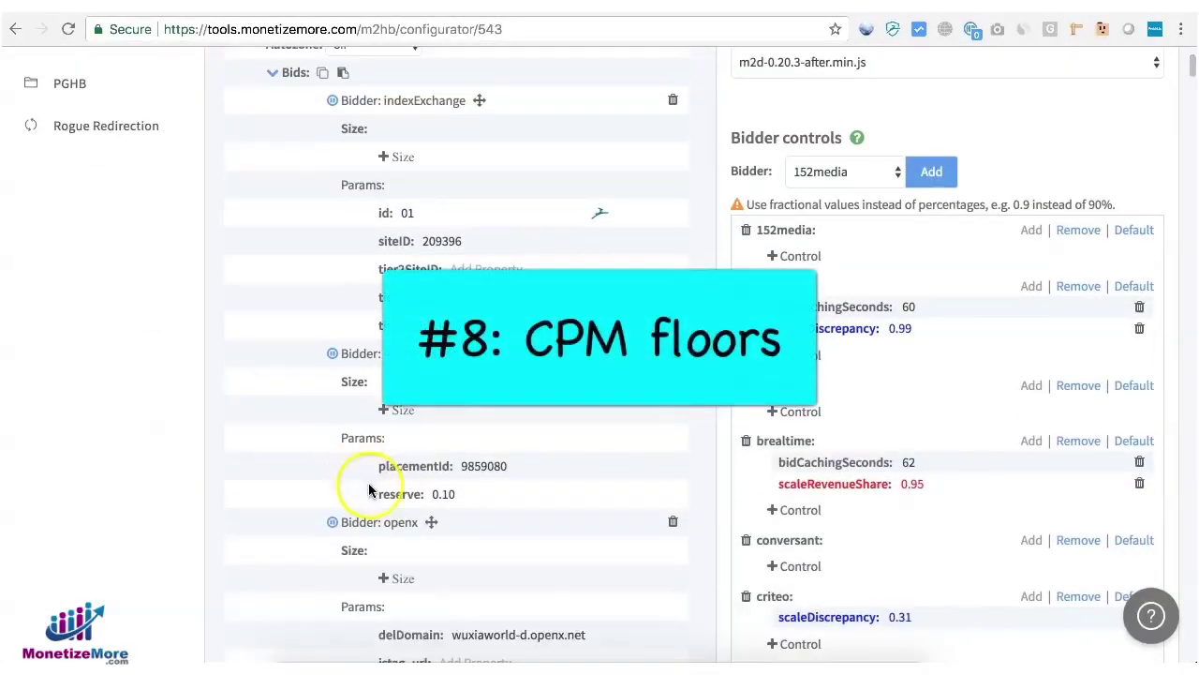
click(398, 494)
scroll(398, 494, down, 1)
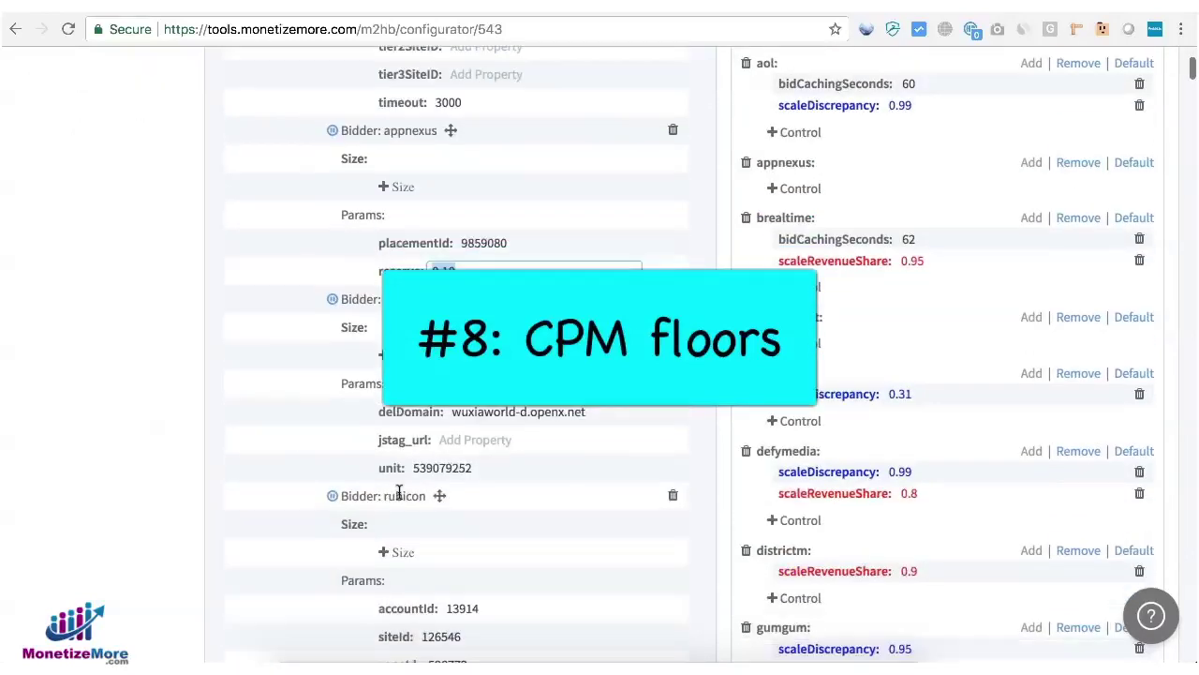
scroll(403, 497, down, 5)
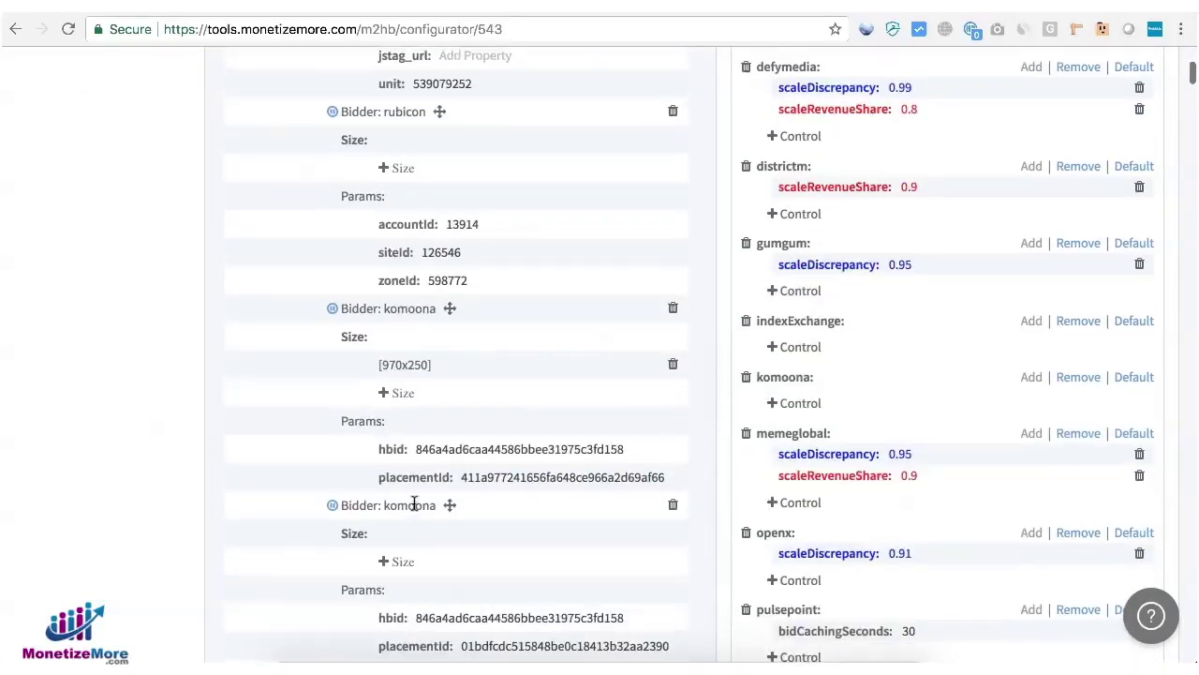
scroll(482, 254, up, 4)
click(481, 254)
click(488, 284)
drag(490, 284, 428, 284)
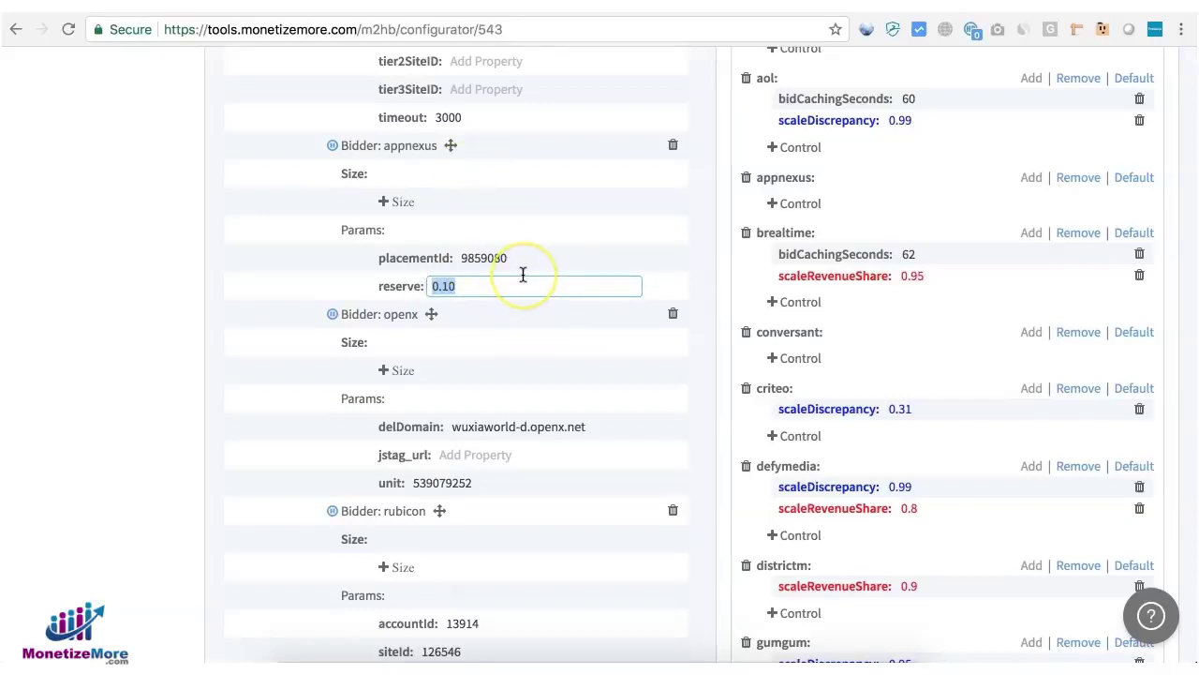
text(1.00)
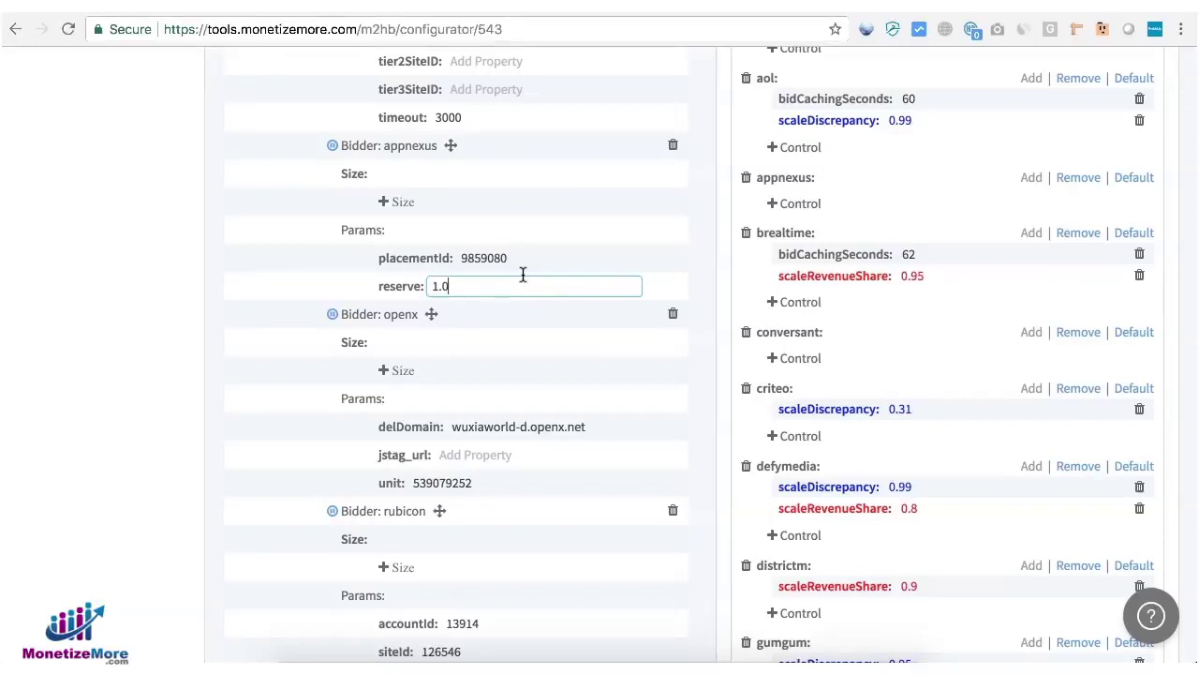
click(155, 269)
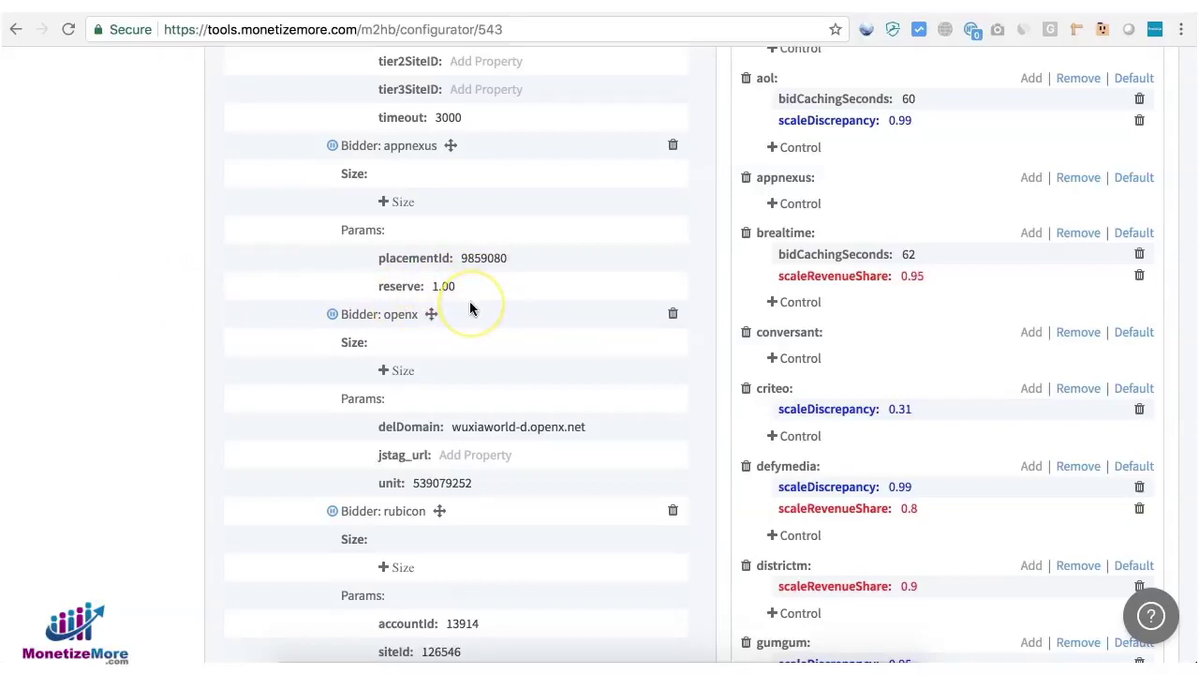
- Set the appnexus reserve floor back to 0.10, leaving the changes unsaved
click(456, 289)
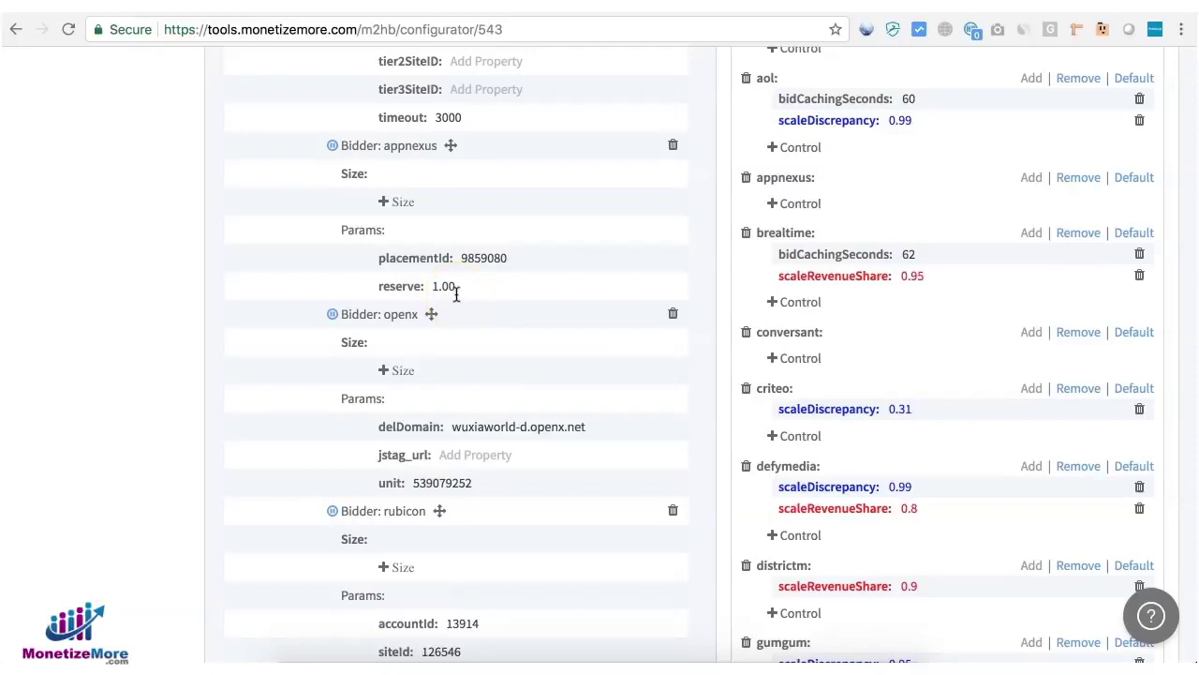
click(458, 290)
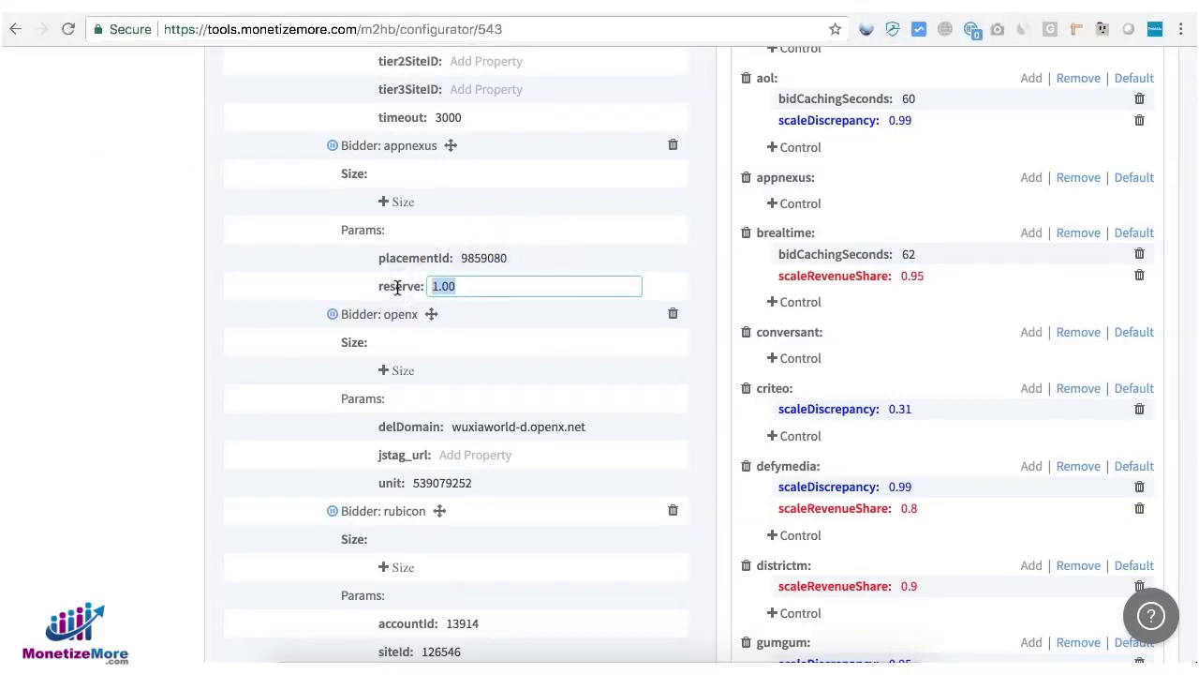
text(0.10)
click(131, 300)
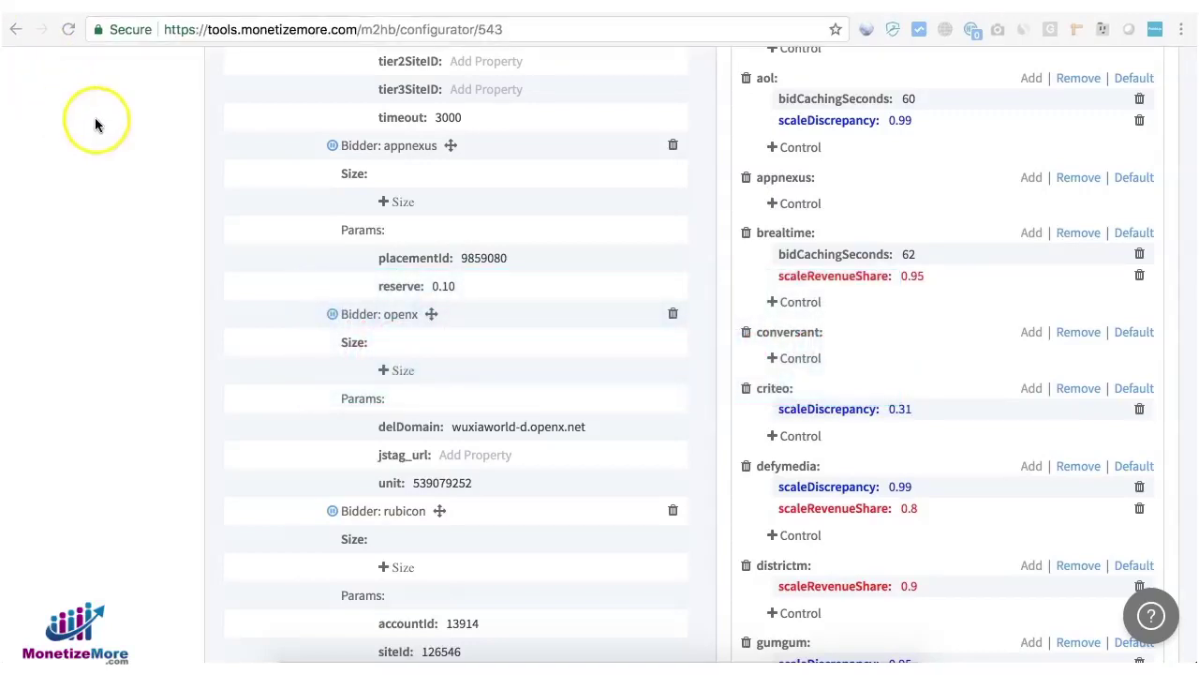
scroll(120, 147, up, 15)
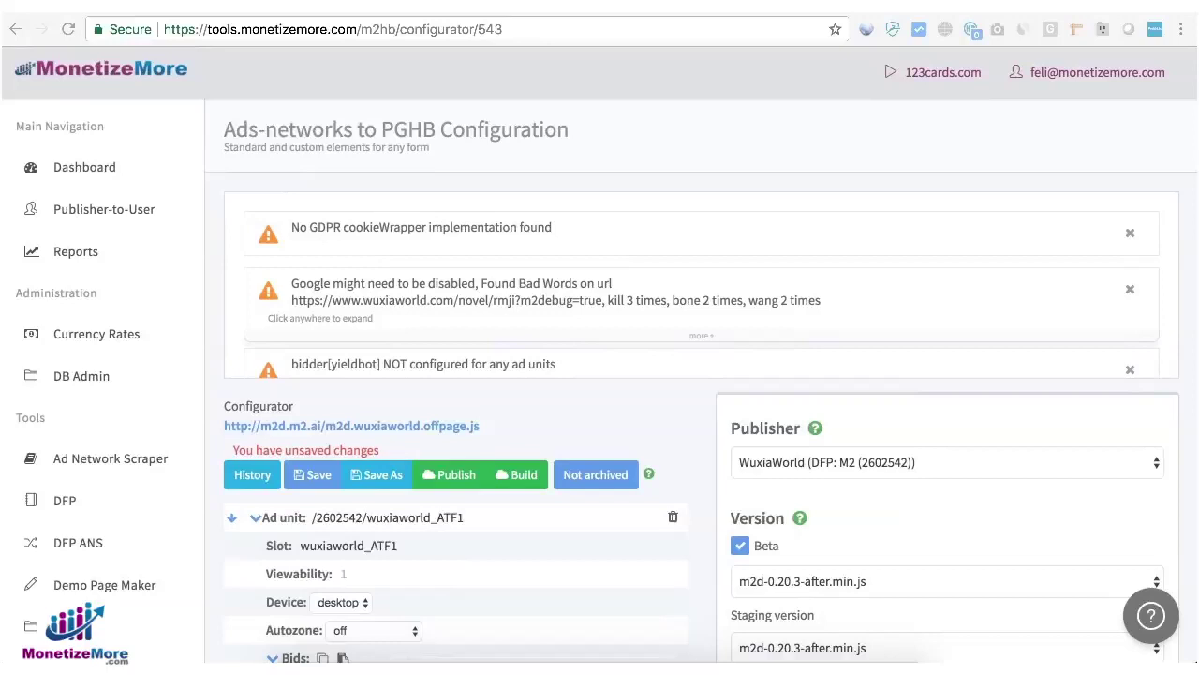
- Back in DFP, show the wuxiaworld_1x1 ad unit's settings from the ad unit list
key(ctrl+Tab)
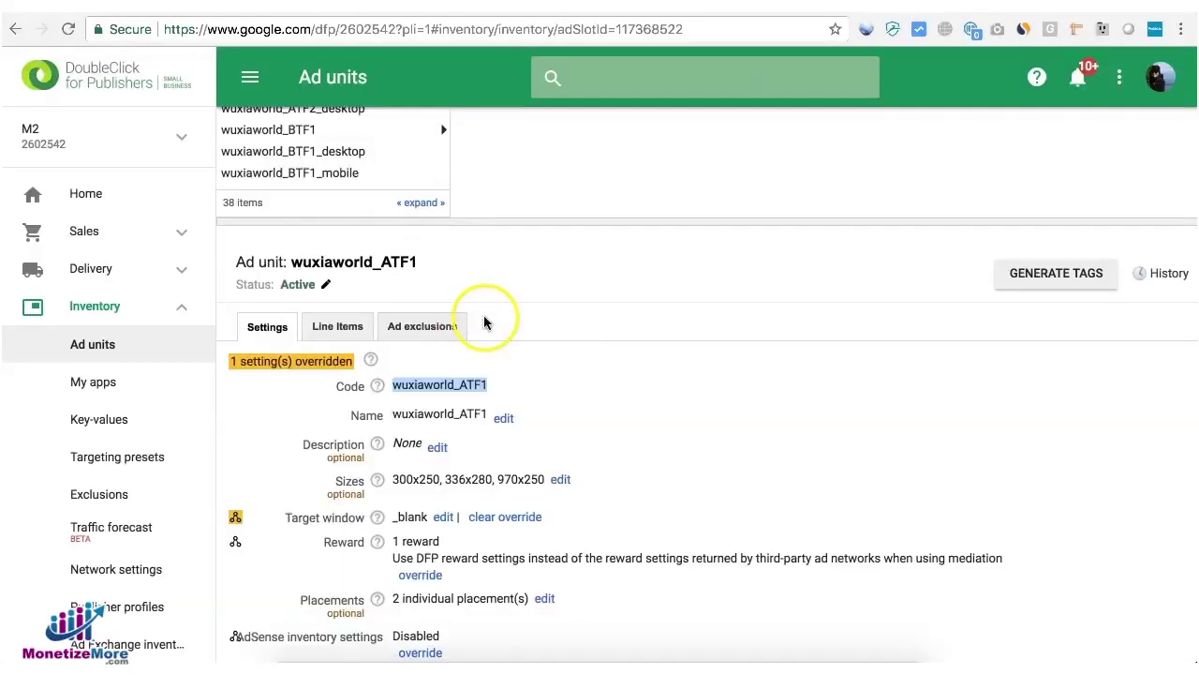
scroll(484, 323, up, 5)
click(283, 296)
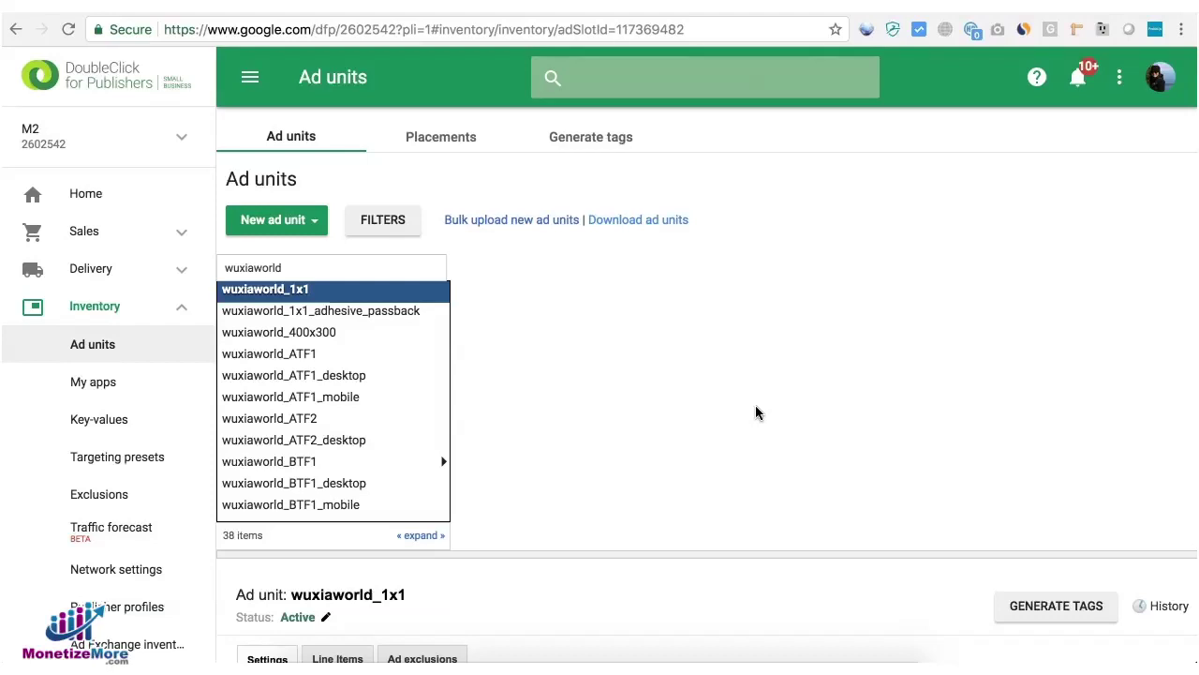
scroll(756, 409, down, 3)
scroll(757, 410, up, 2)
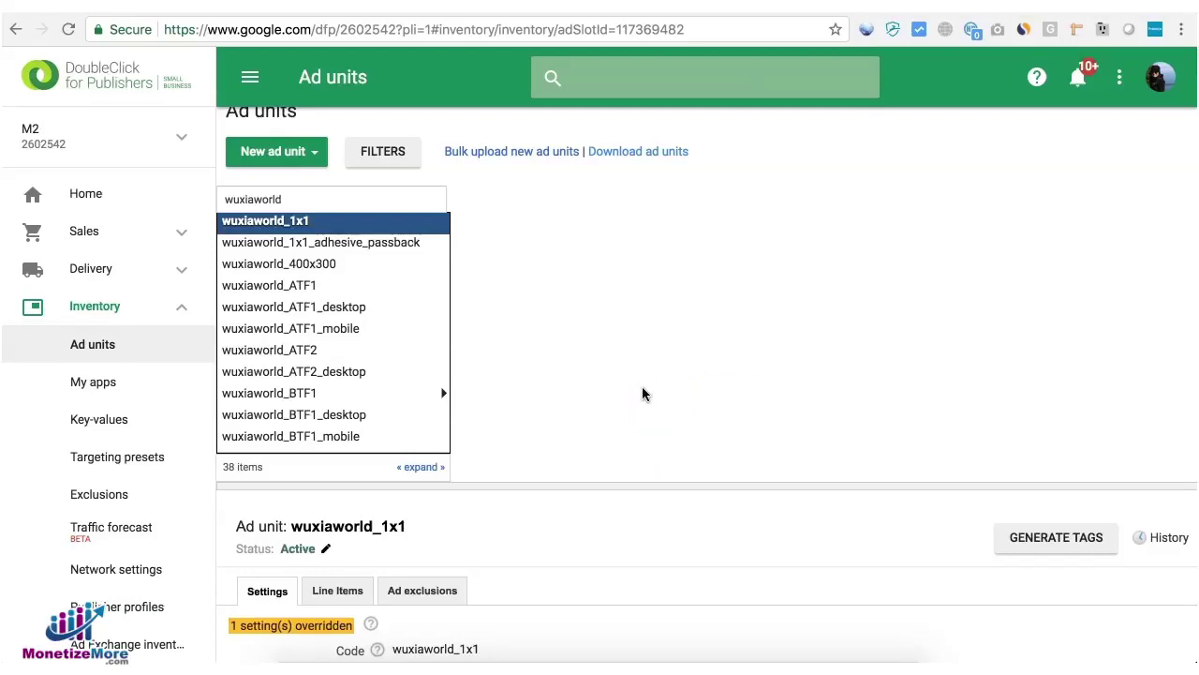
click(557, 263)
scroll(559, 269, up, 2)
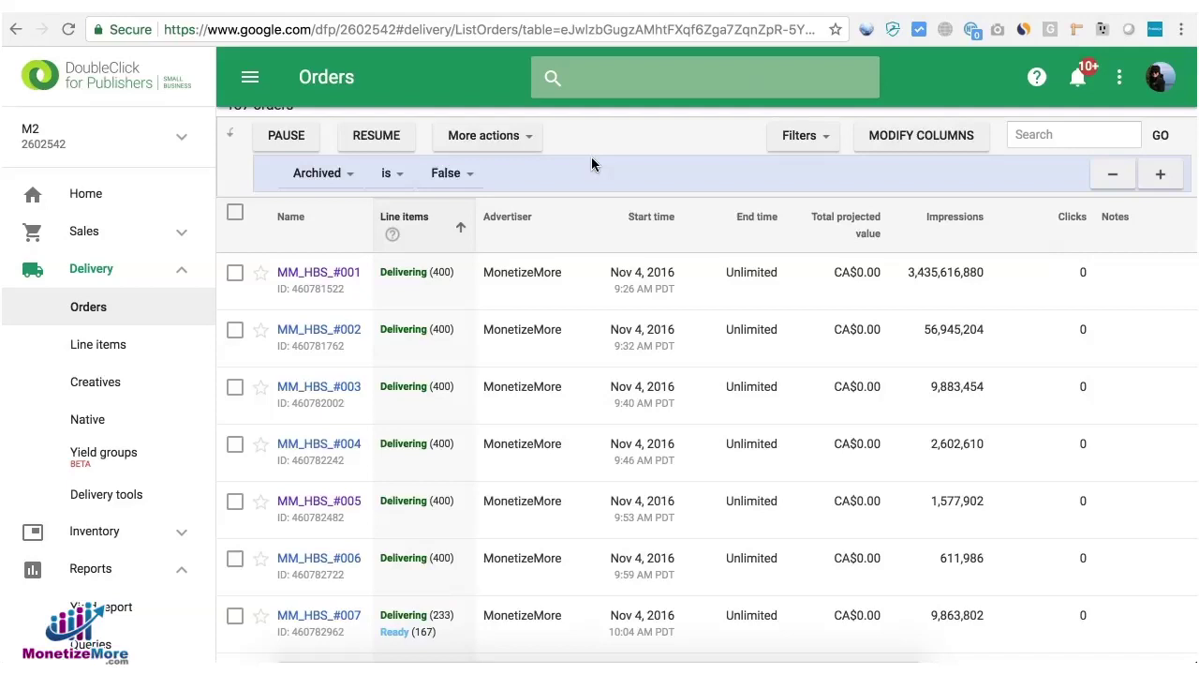
click(772, 111)
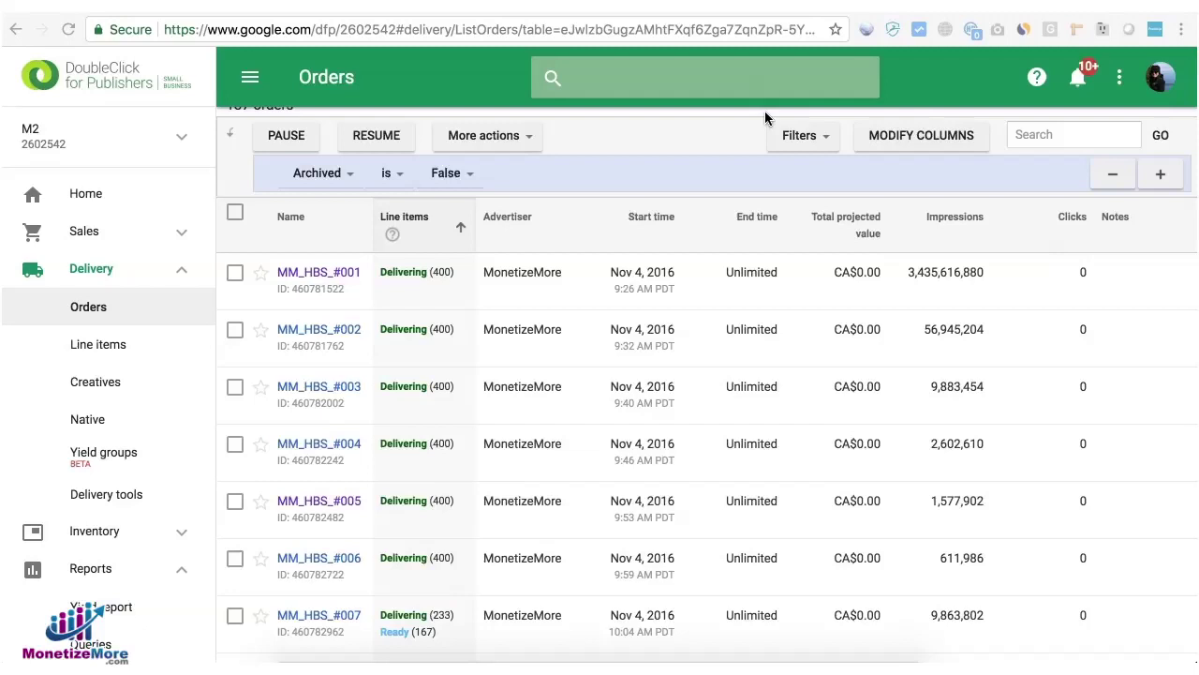
click(661, 109)
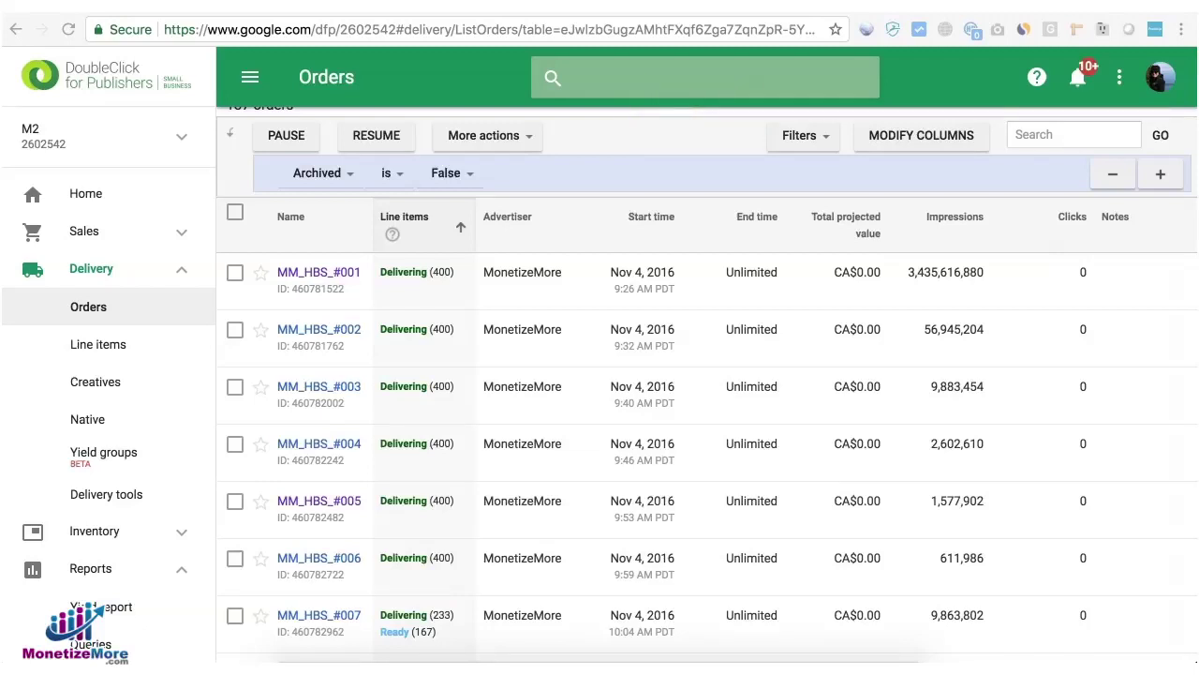